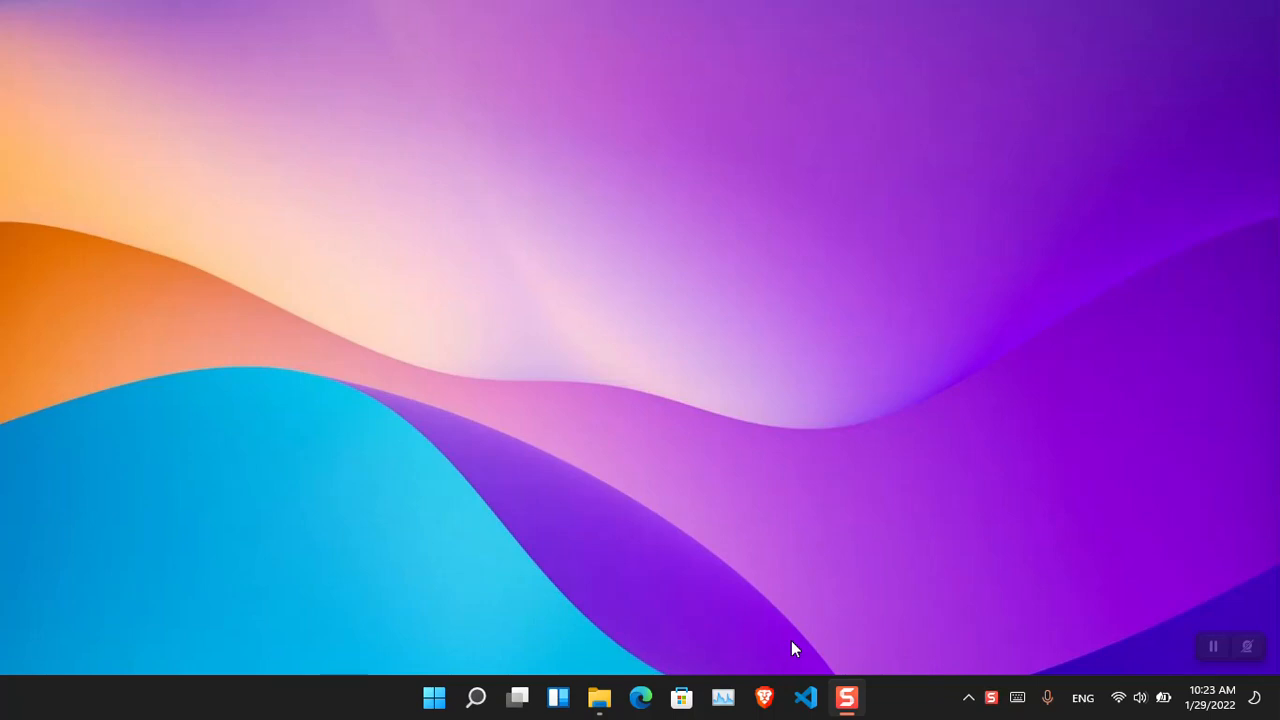
- Open metamask.io in Microsoft Edge and show the site in full screen
click(640, 700)
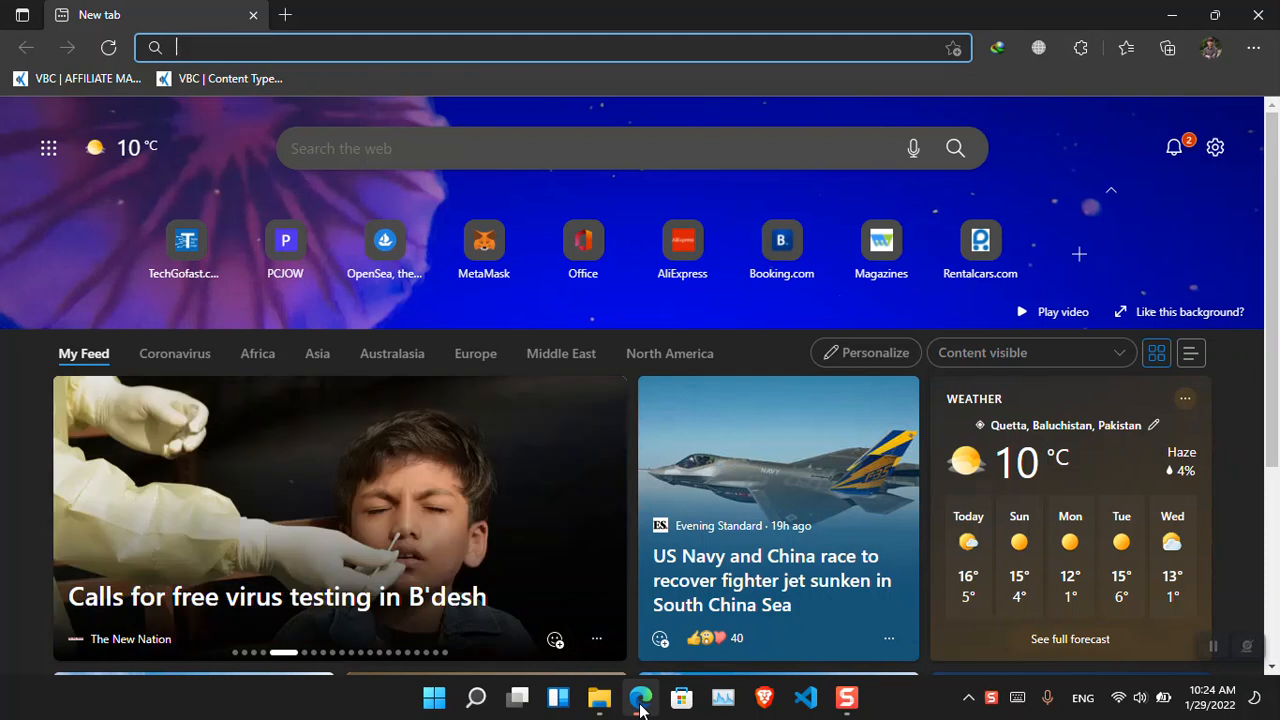
text(metamask.io)
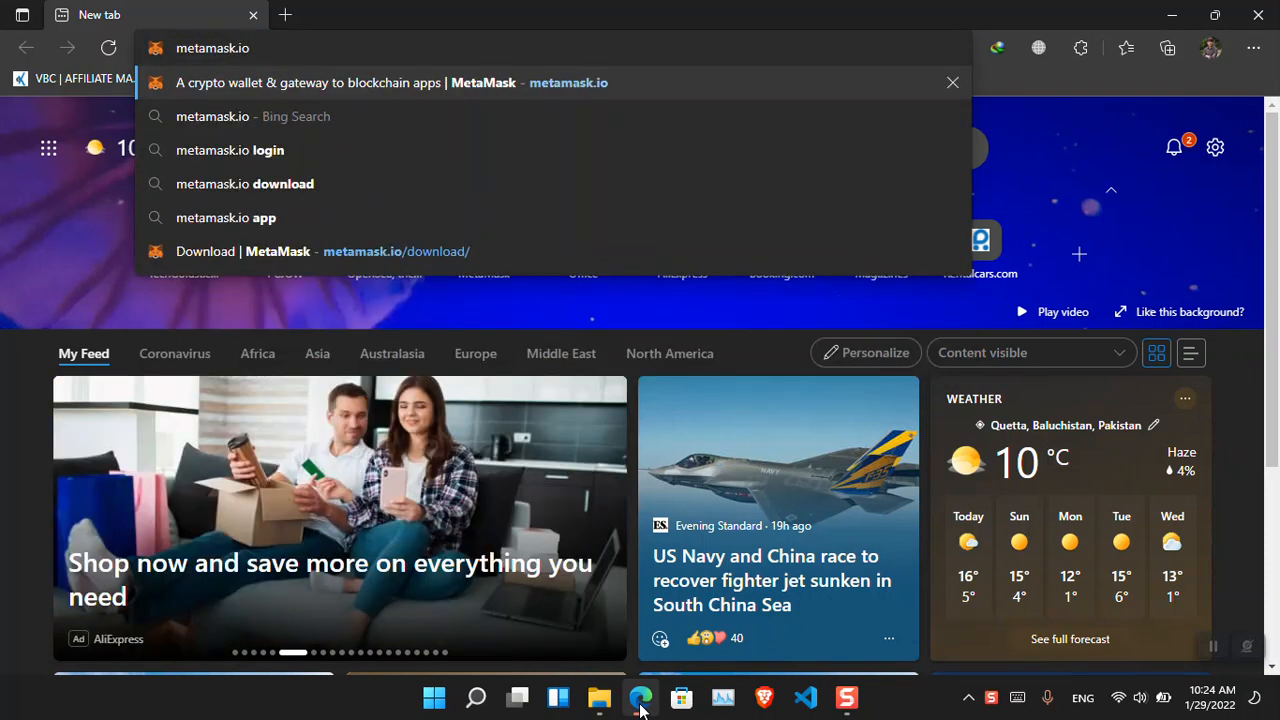
key(Return)
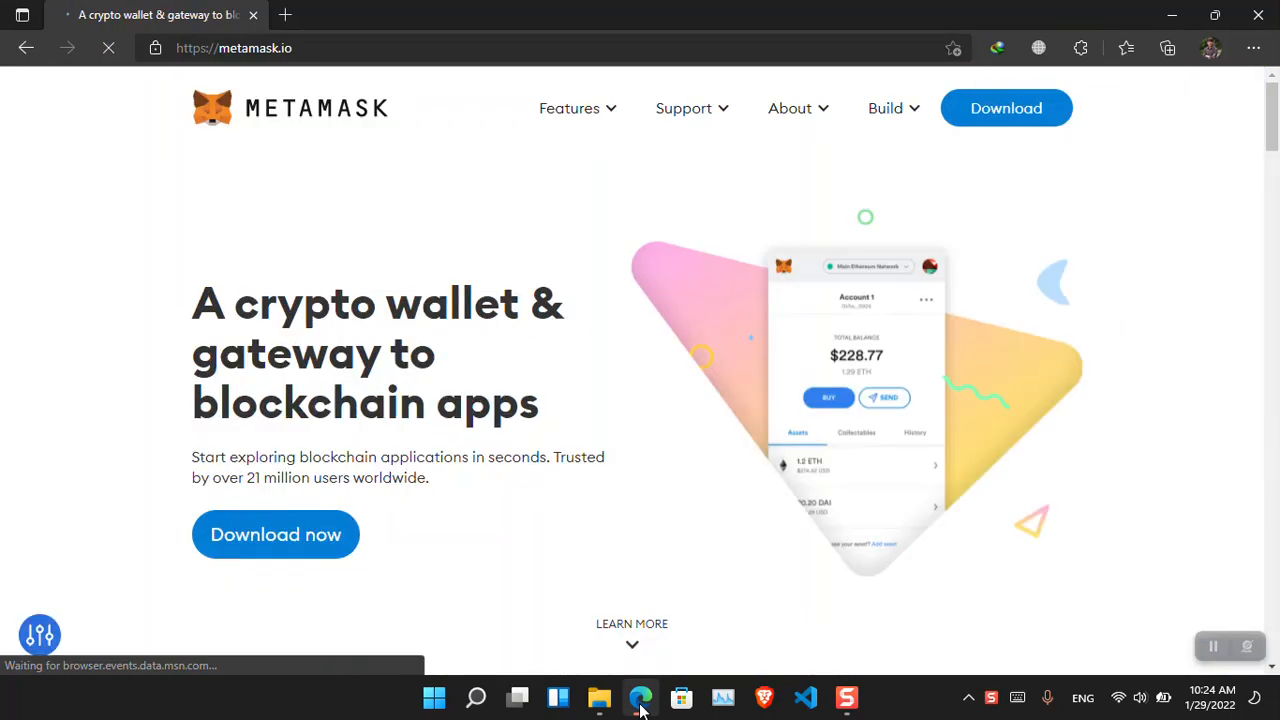
key(F11)
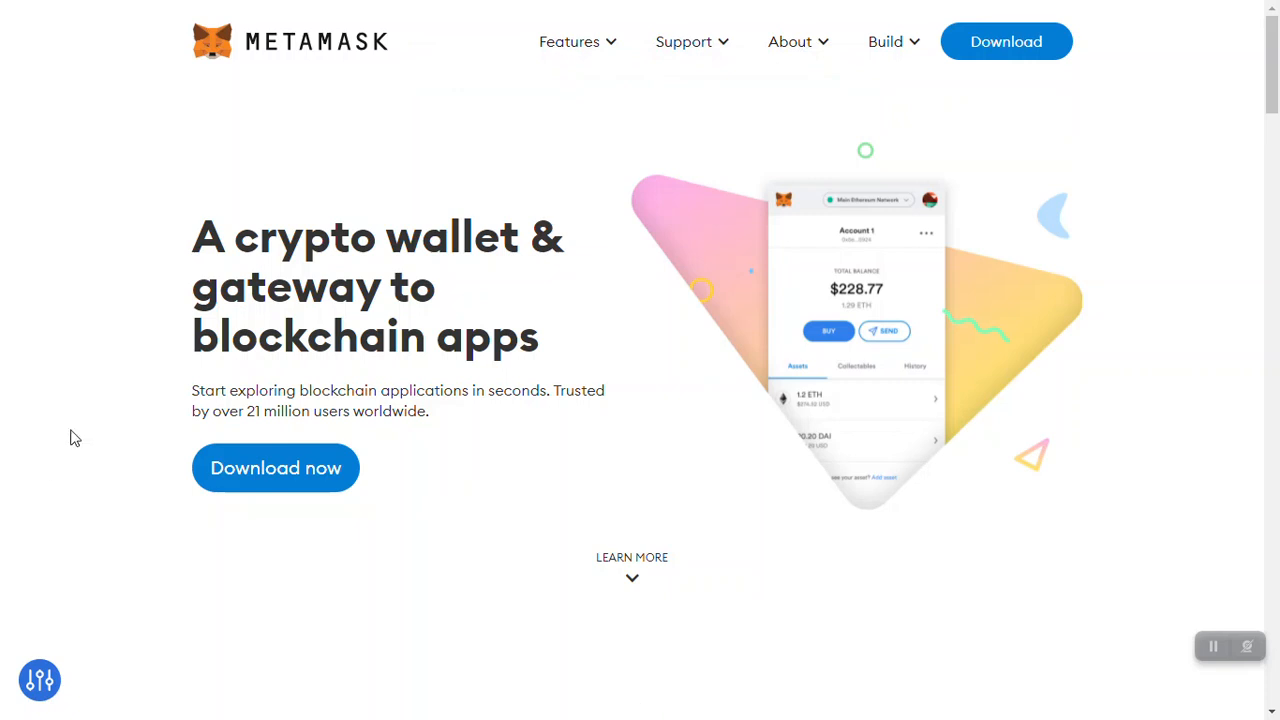
- Add the MetaMask extension to Microsoft Edge from the add-on page linked for Edge under Supported Browsers
click(268, 484)
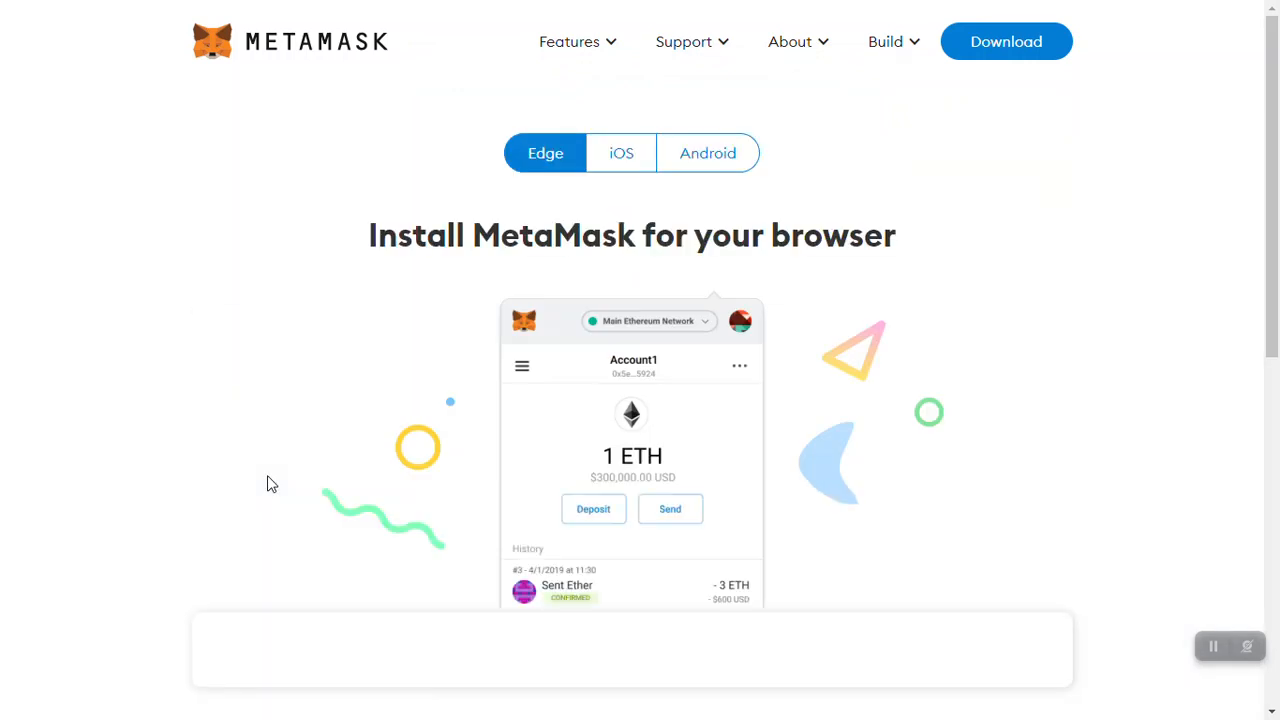
drag(1278, 206, 1278, 426)
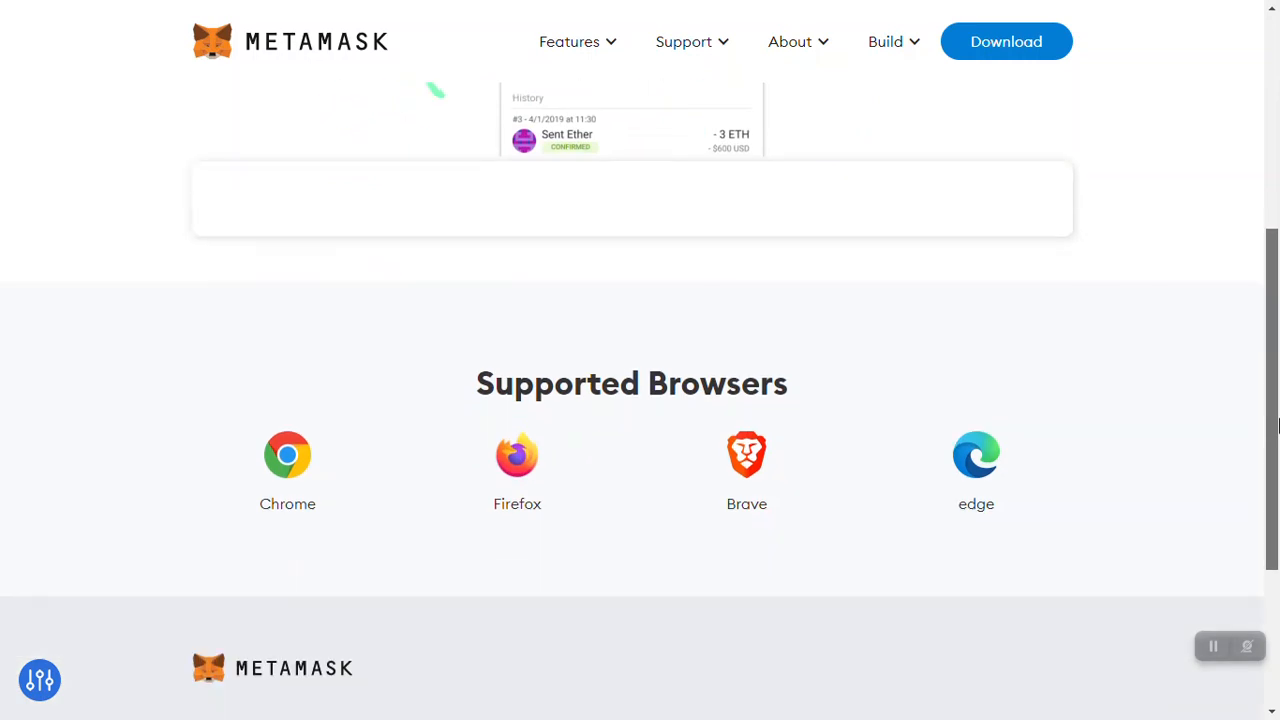
click(979, 447)
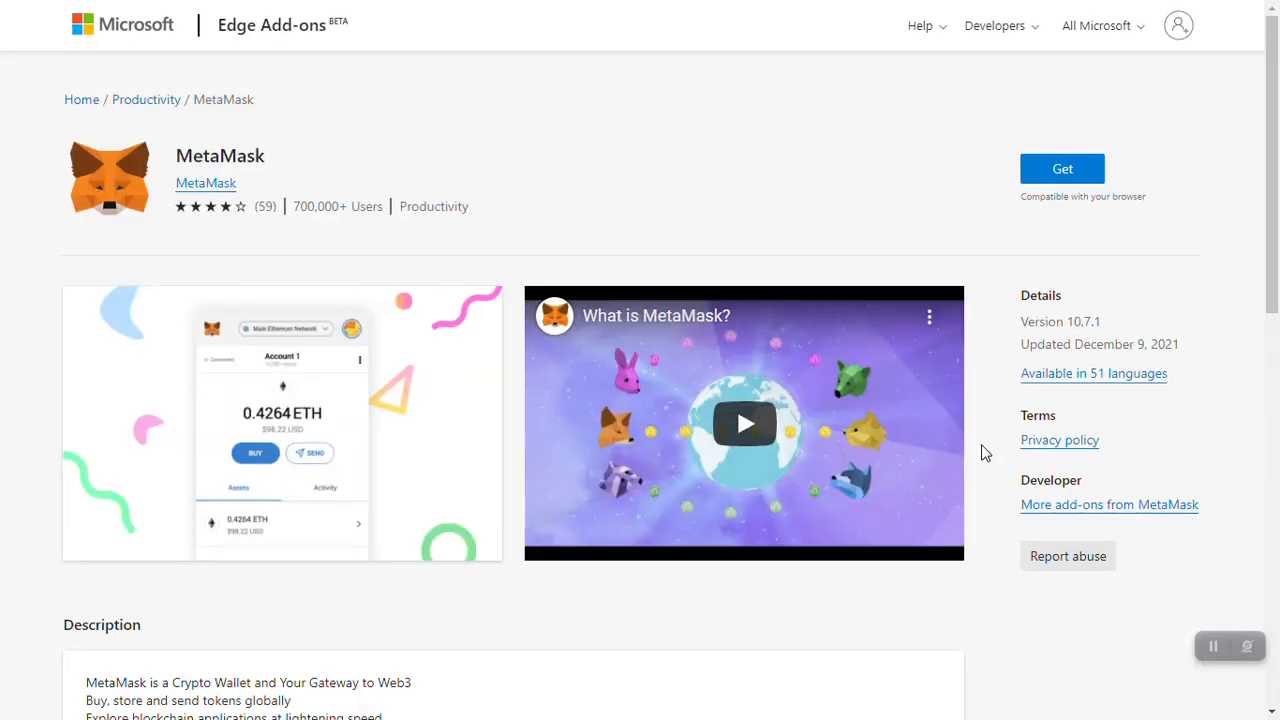
click(1062, 170)
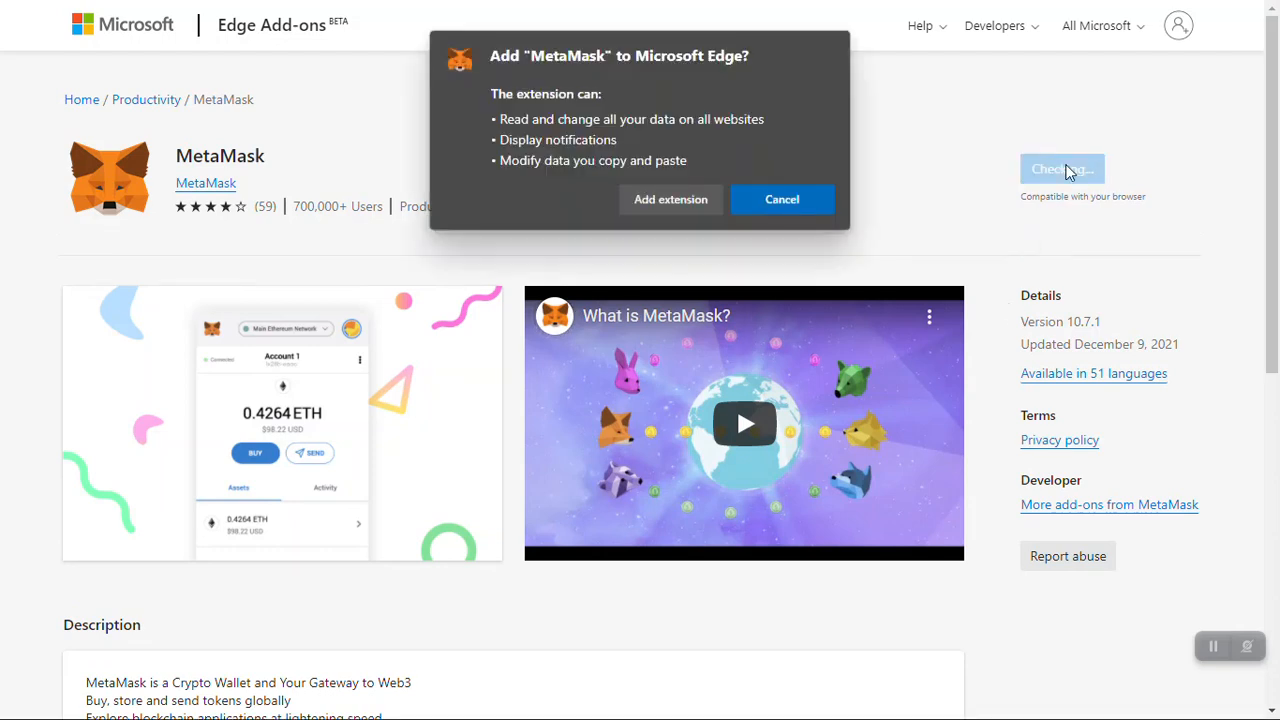
click(703, 203)
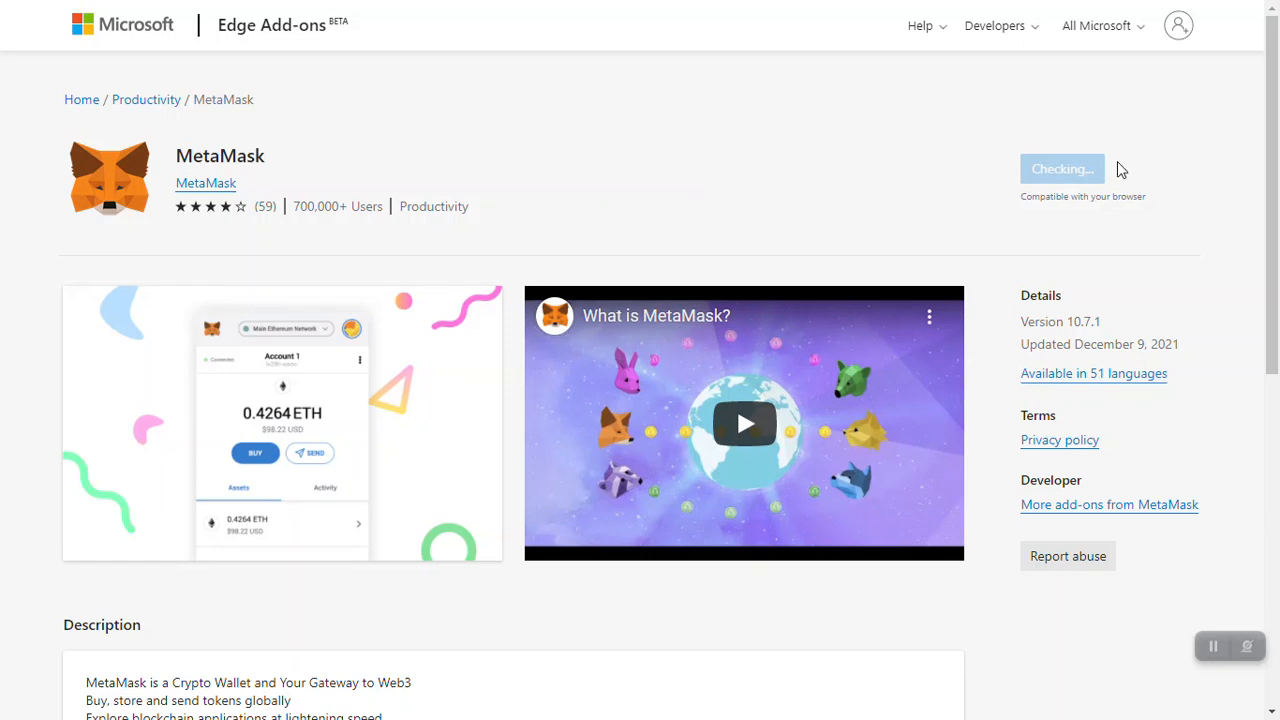
- Leave full screen and check the progress of the extension's download in the browser's downloads list
key(F11)
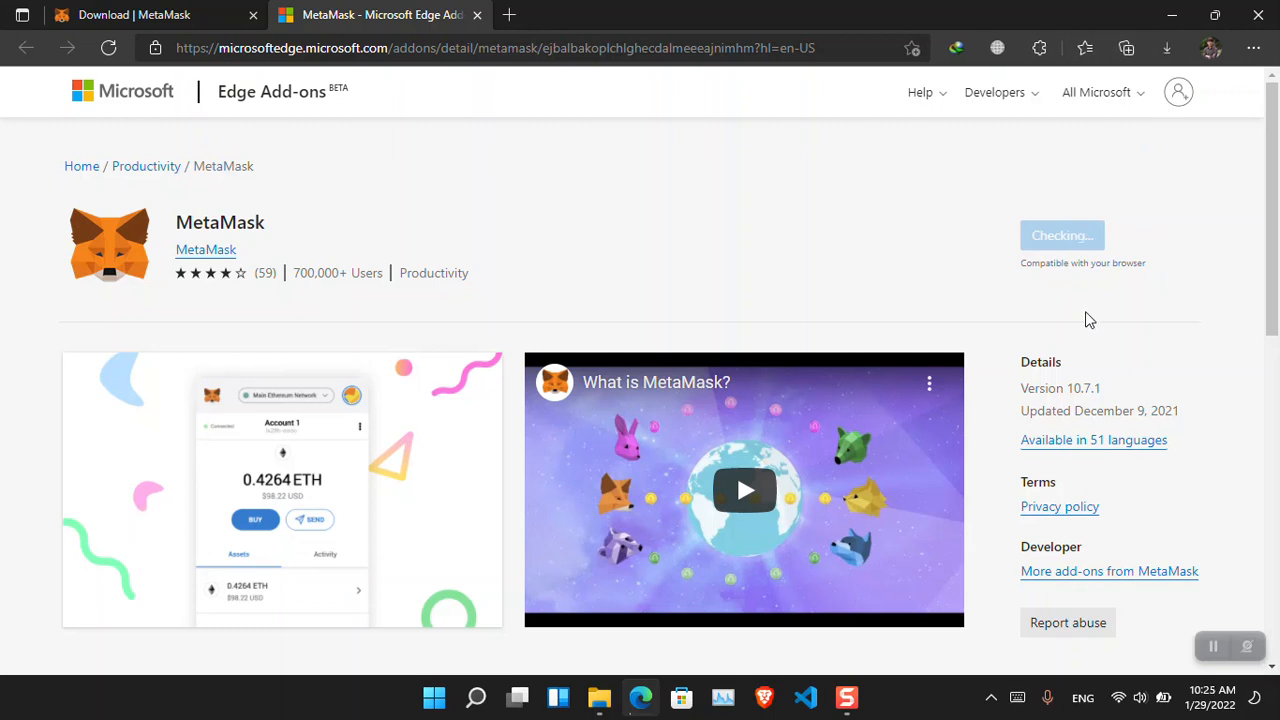
click(1166, 55)
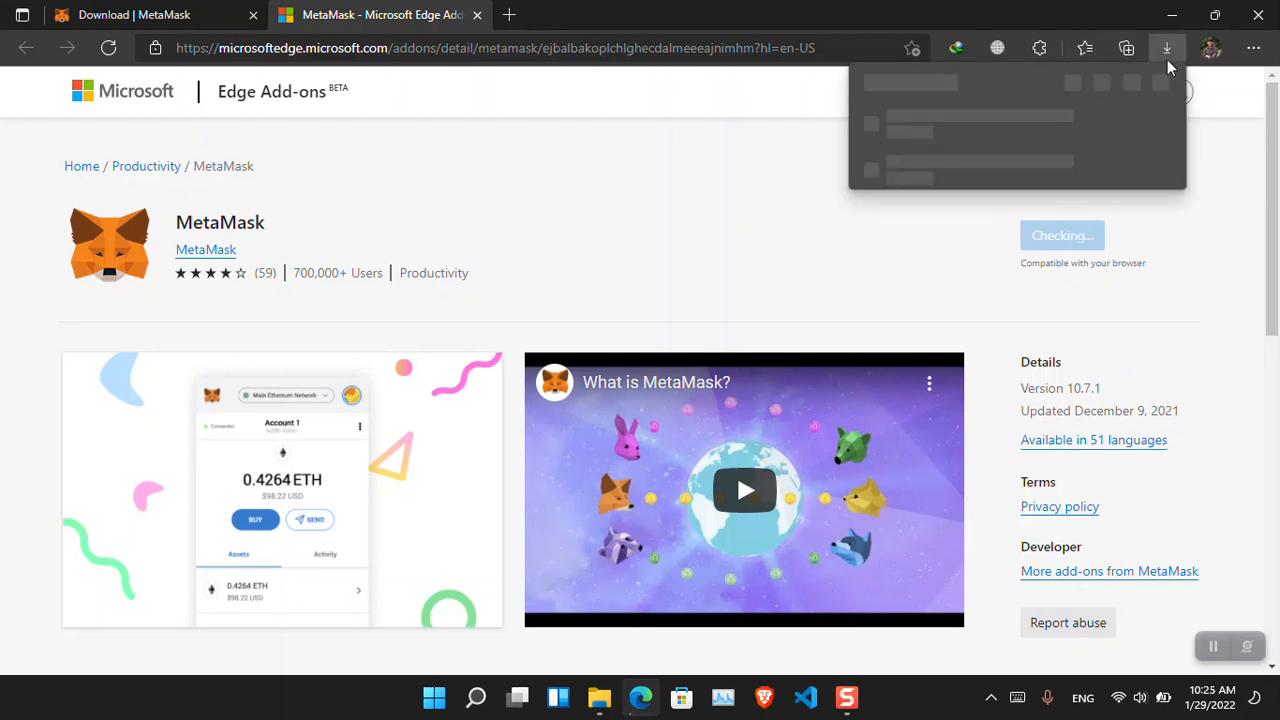
mouse_move(943, 154)
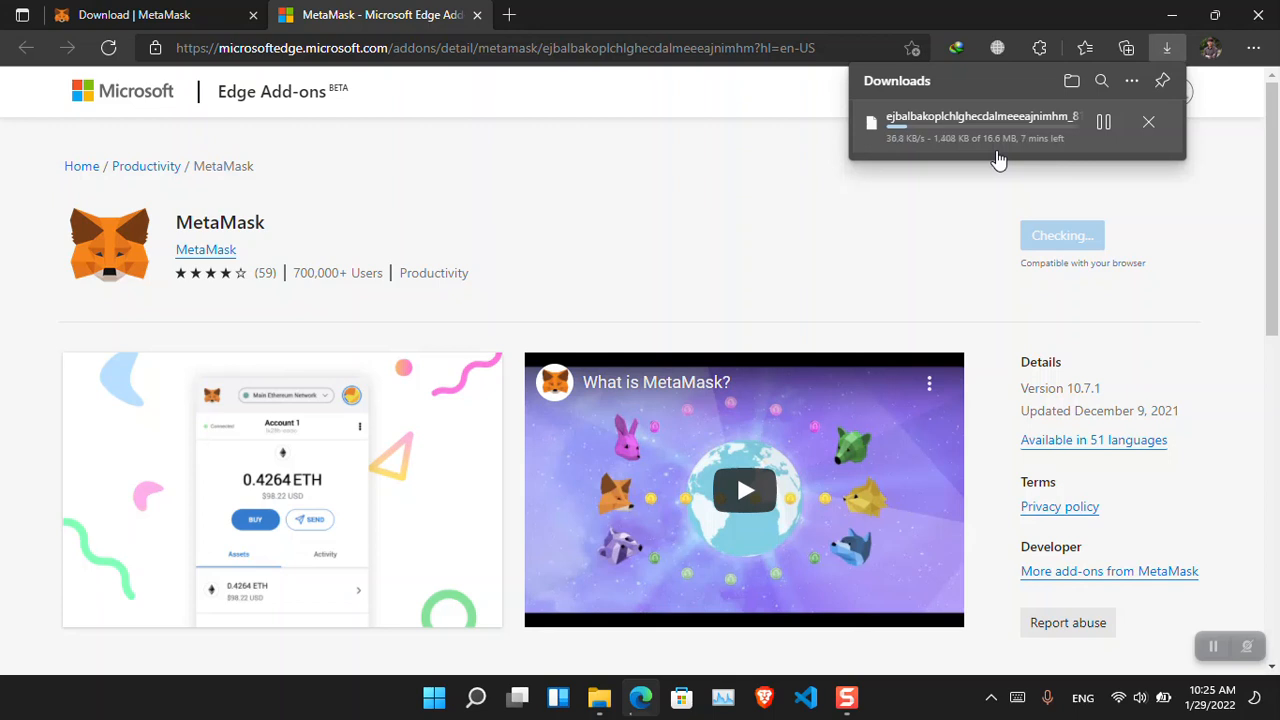
click(1213, 648)
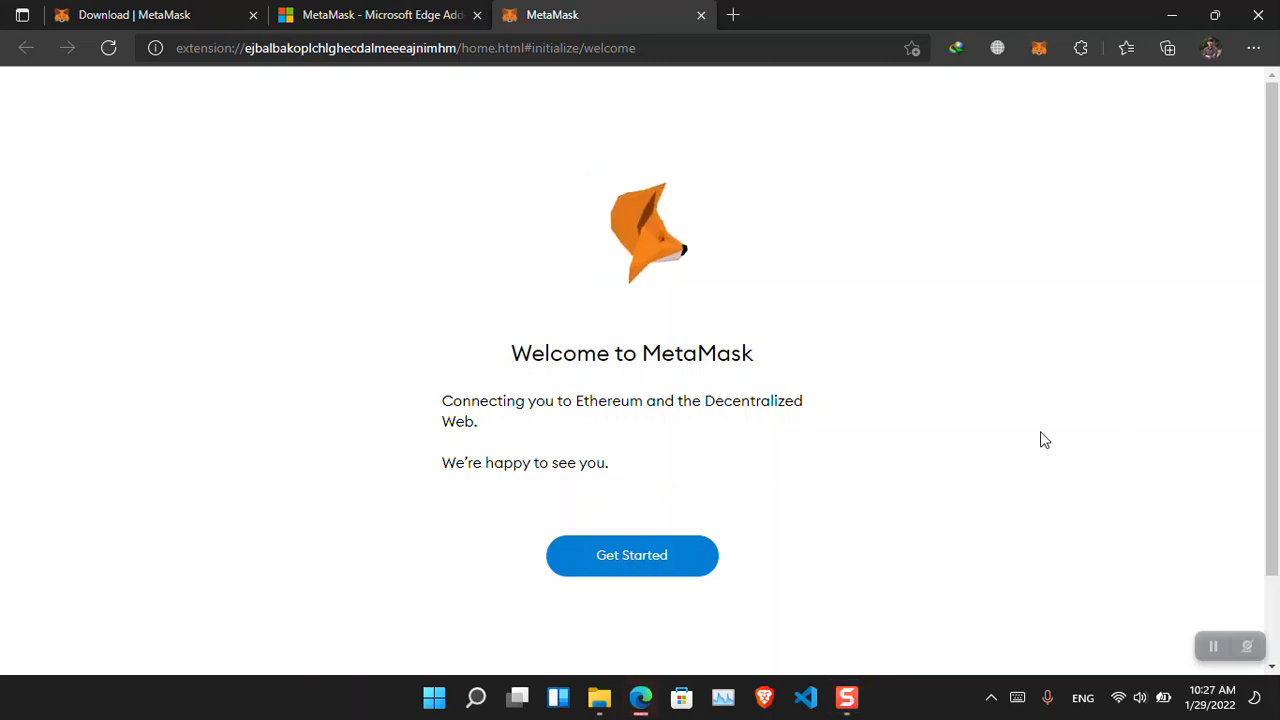
- Show the MetaMask welcome page in full screen, get started and choose to create a new wallet
key(F11)
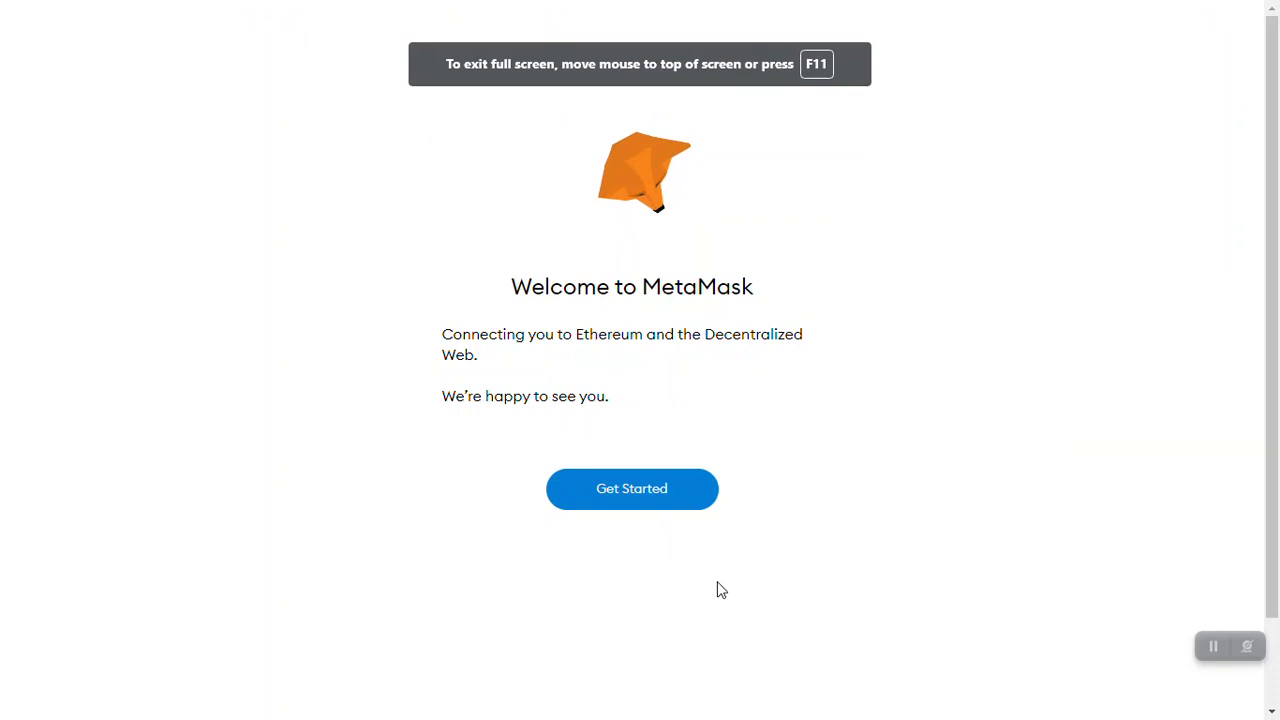
click(643, 492)
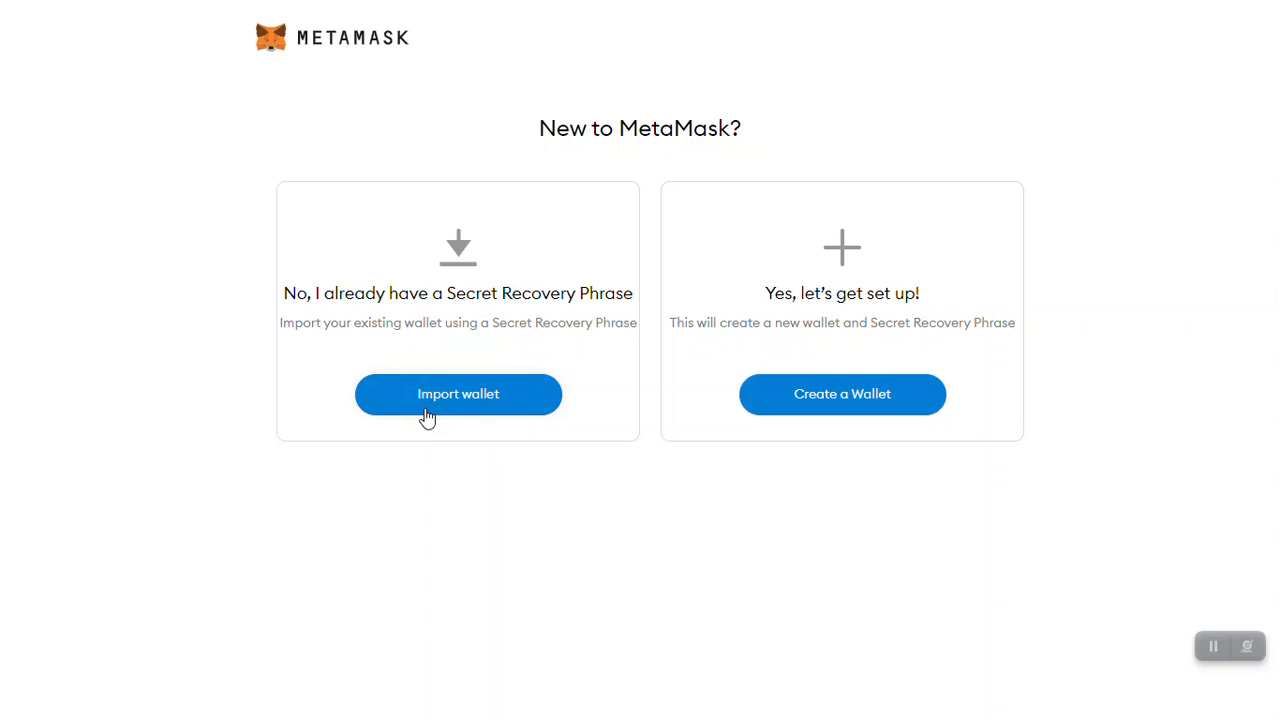
click(830, 410)
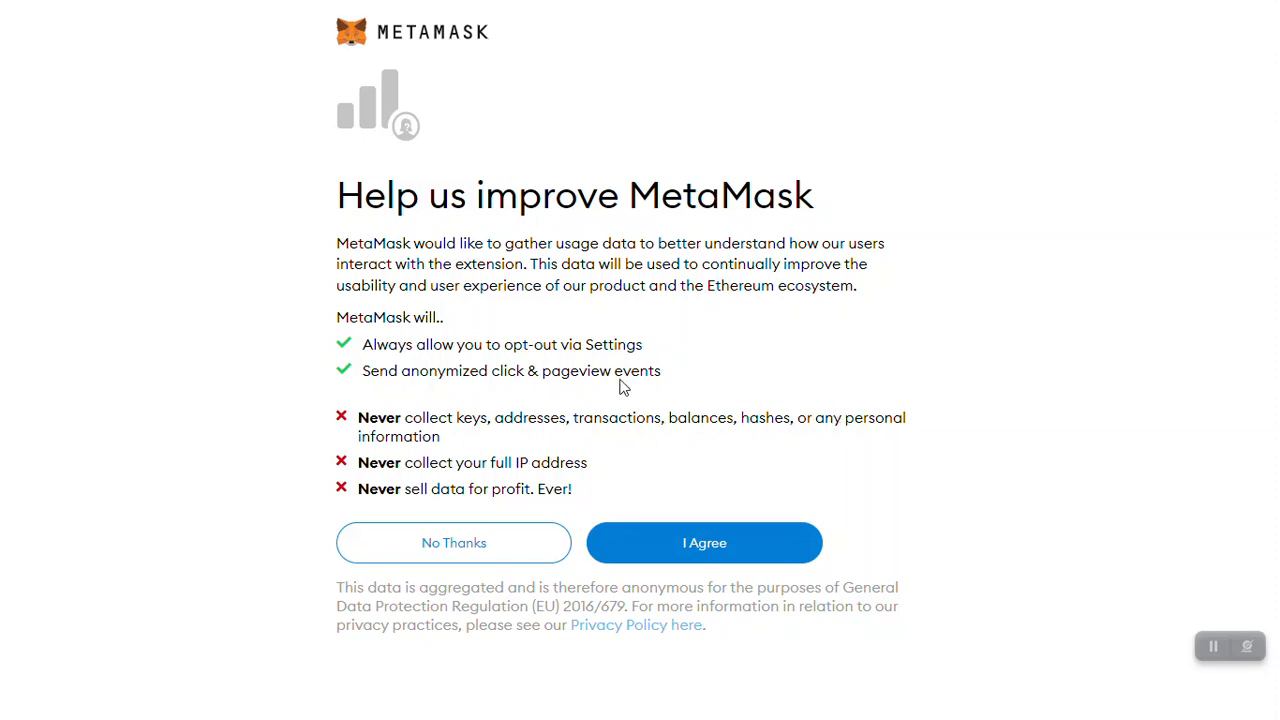
- Review what usage data MetaMask never collects or sells, and agree to the data gathering
drag(425, 418, 703, 429)
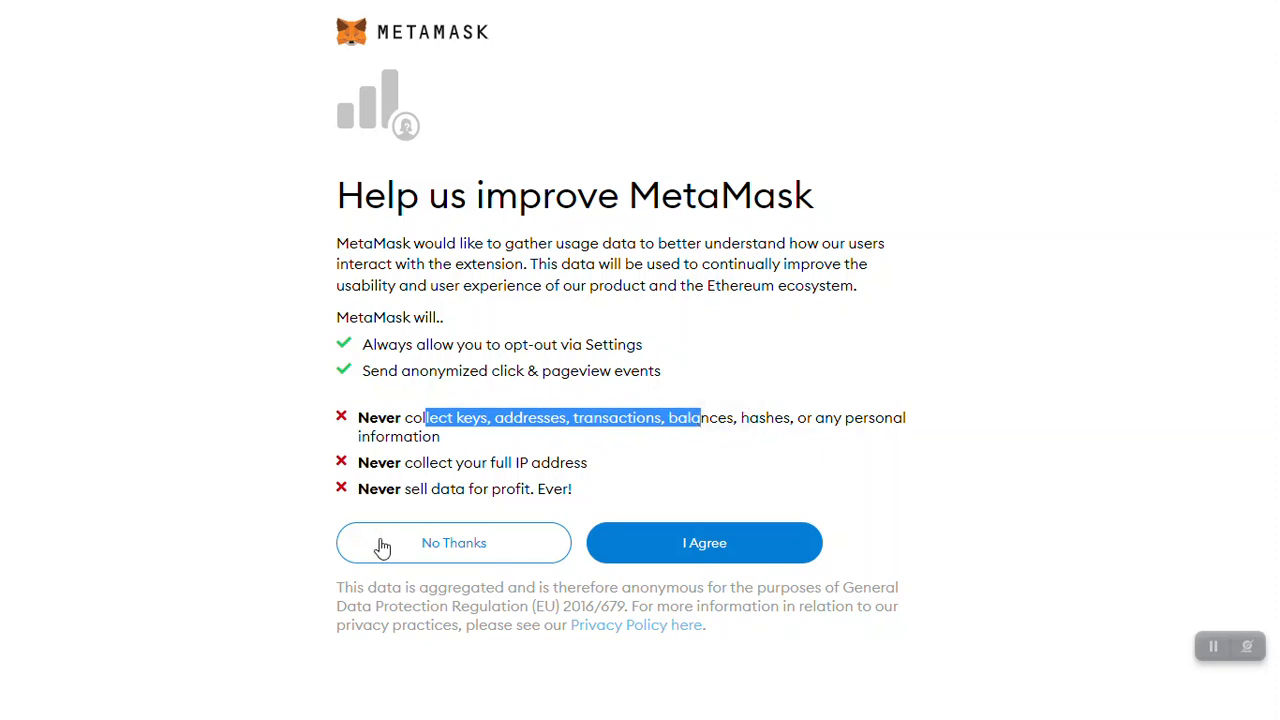
click(411, 489)
drag(411, 489, 610, 482)
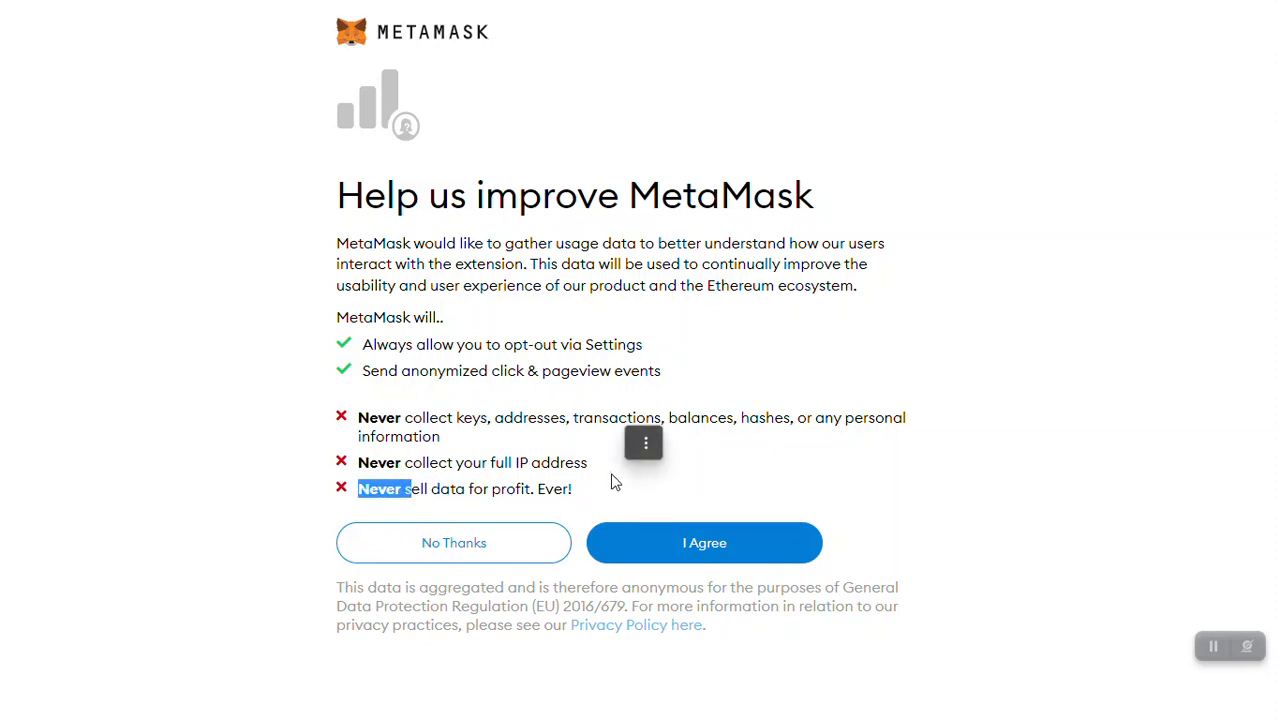
click(614, 482)
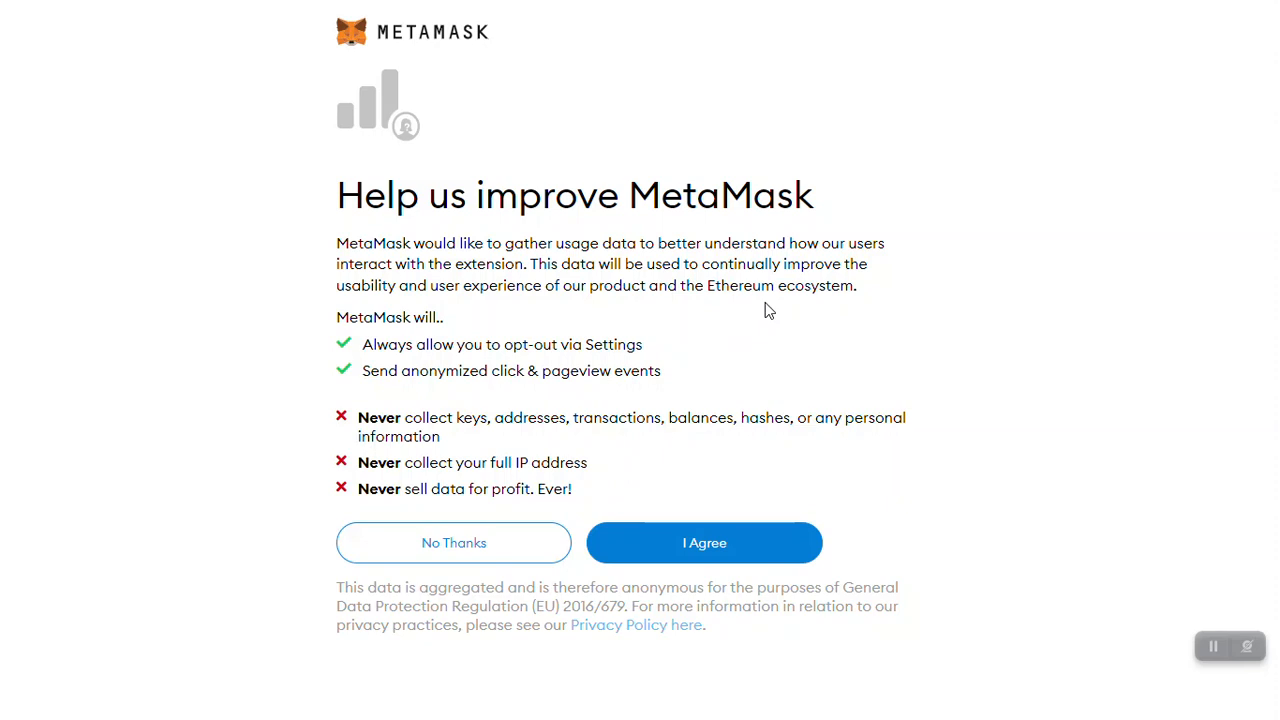
click(716, 556)
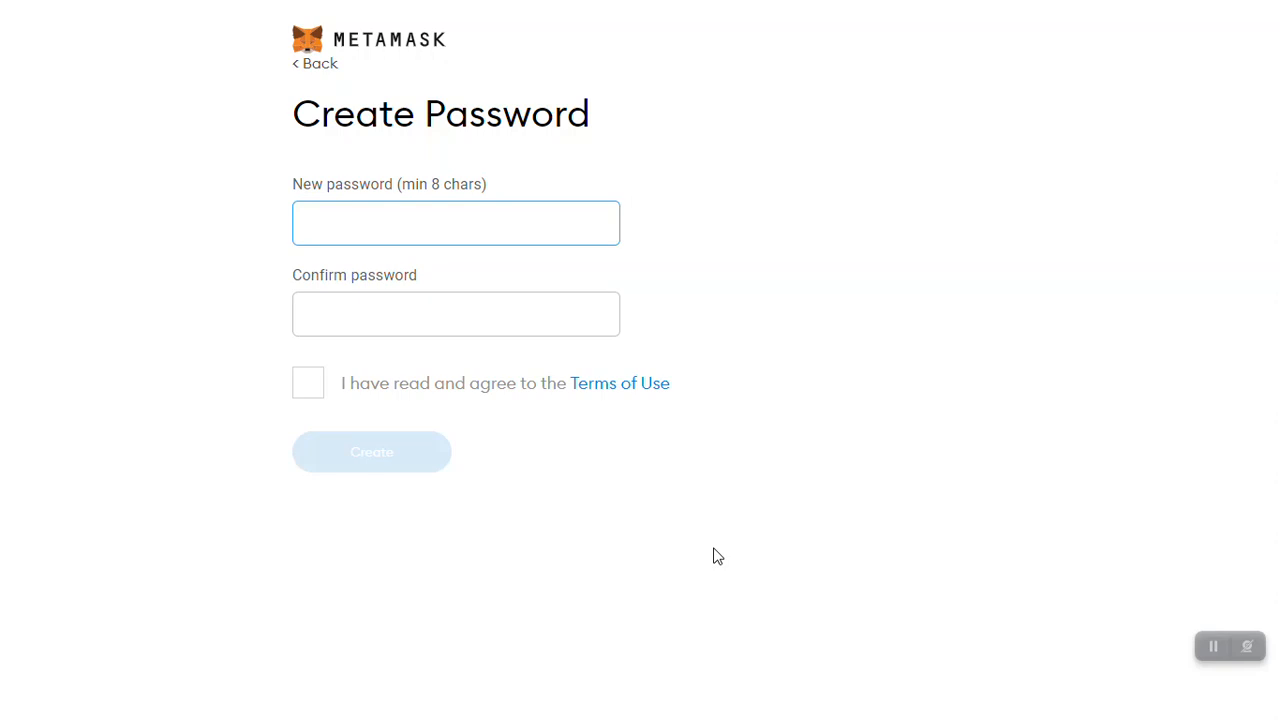
- Enter and confirm a new wallet password, accept the Terms of Use and create the wallet
text(•••••••)
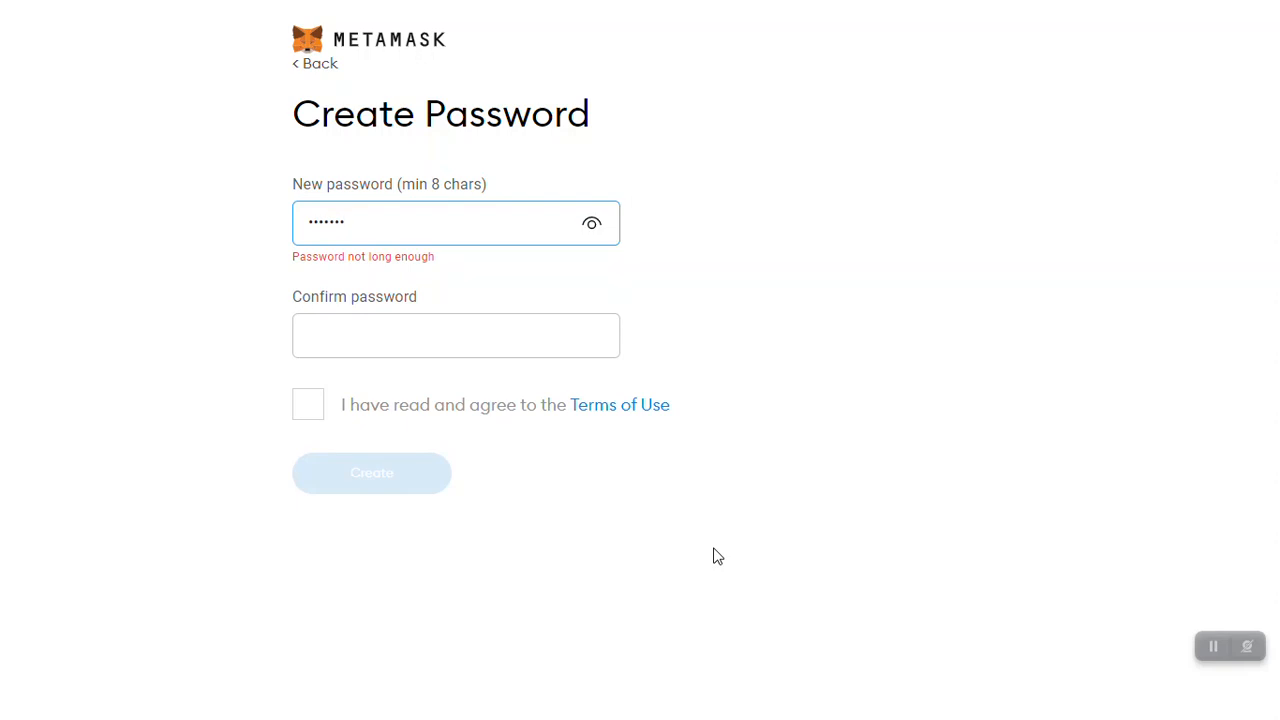
text(•••)
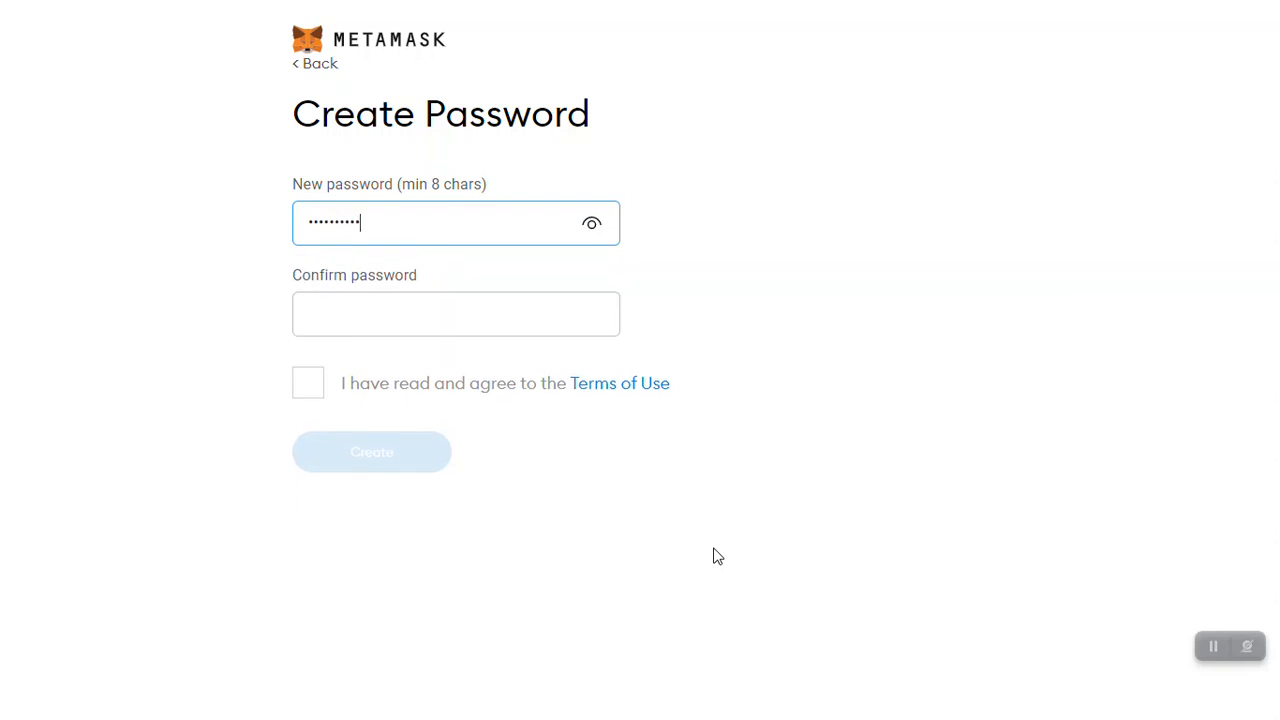
key(Tab)
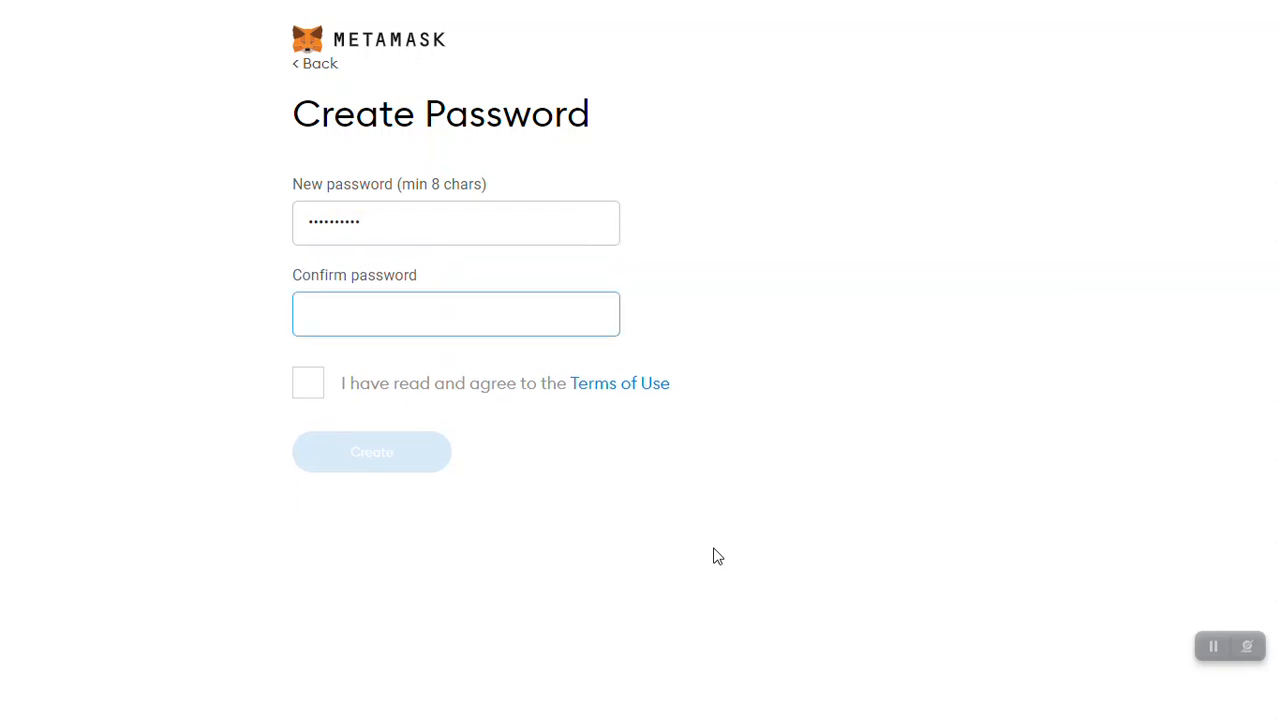
text(••••••••••)
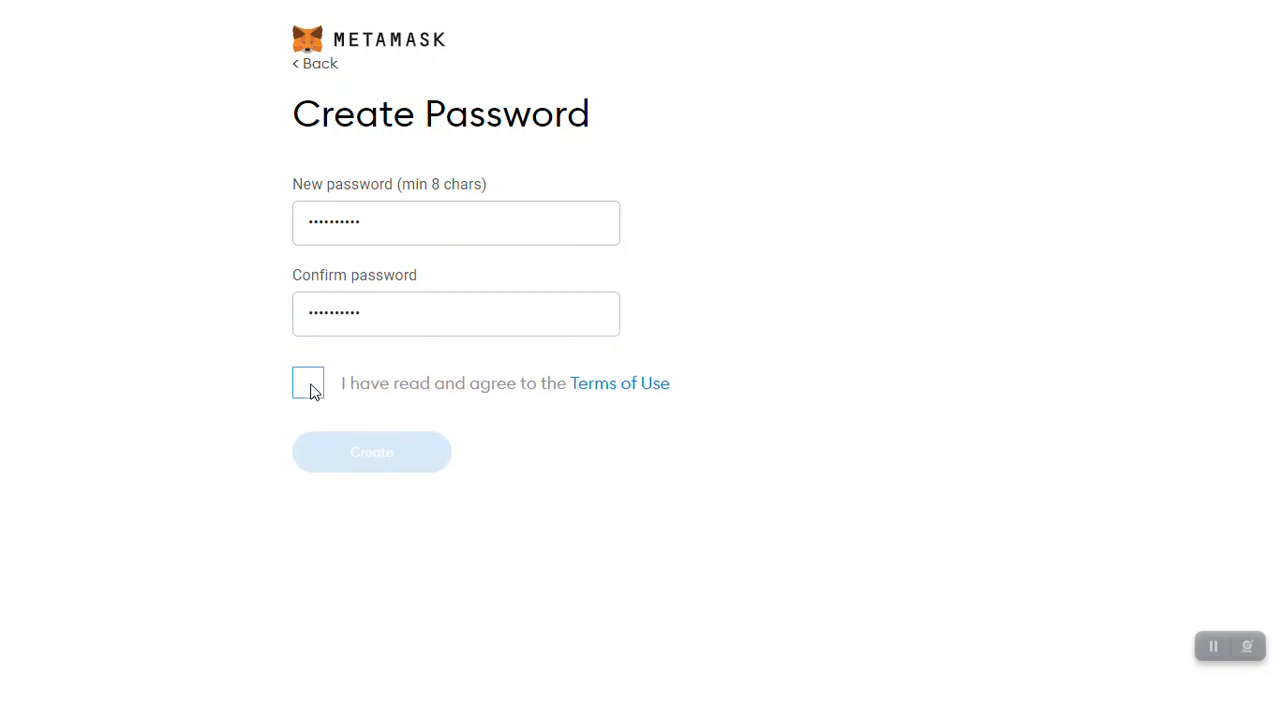
click(309, 387)
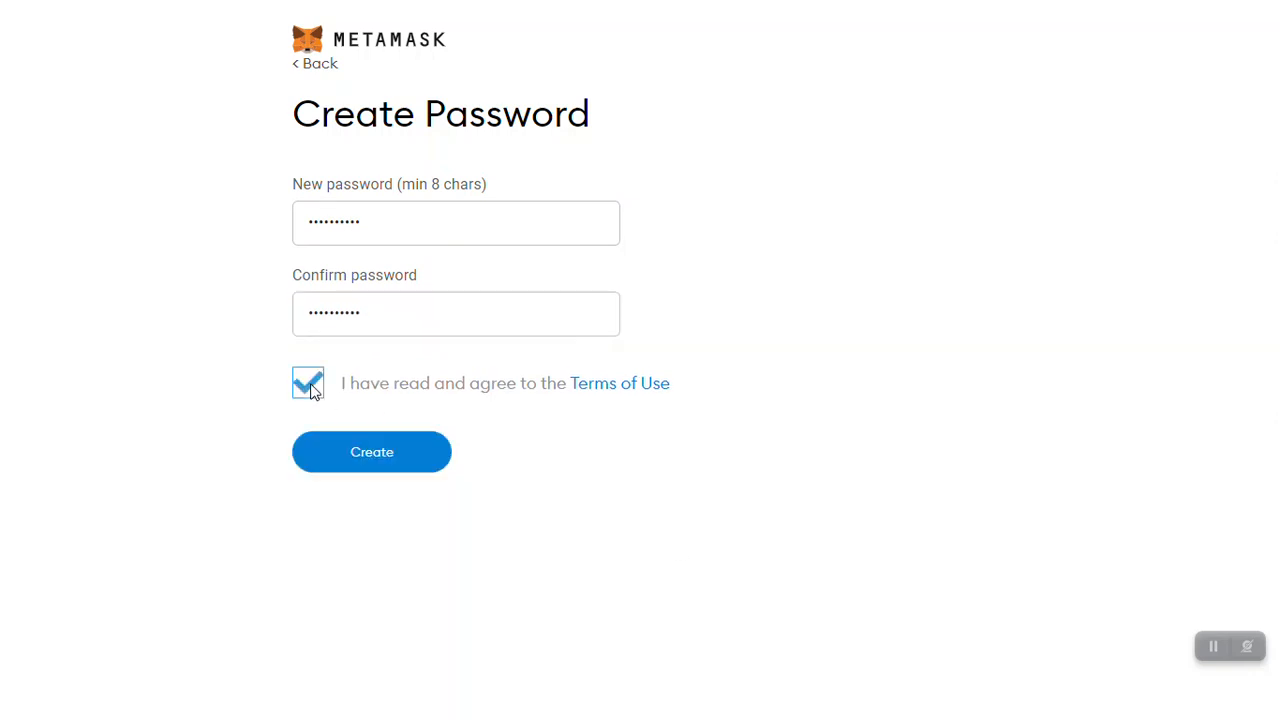
click(369, 470)
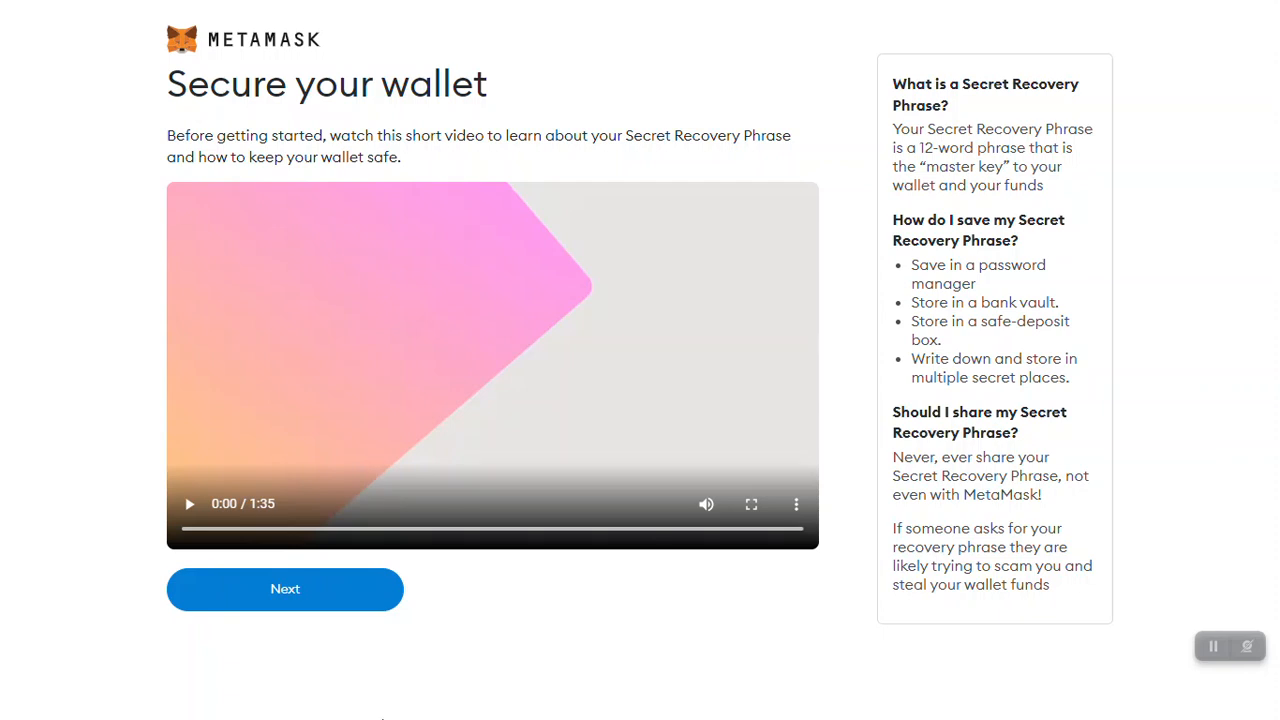
- Continue past the wallet security video, reveal the Secret Recovery Phrase and copy all its words
click(320, 612)
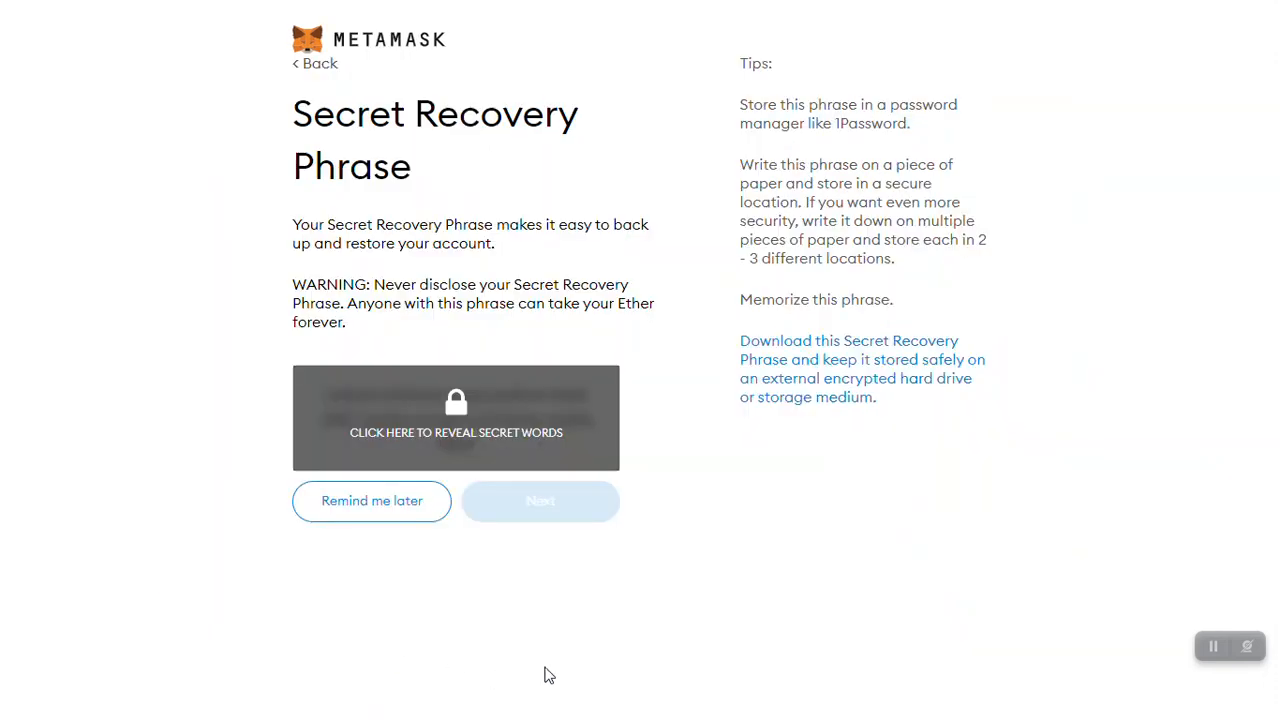
click(460, 398)
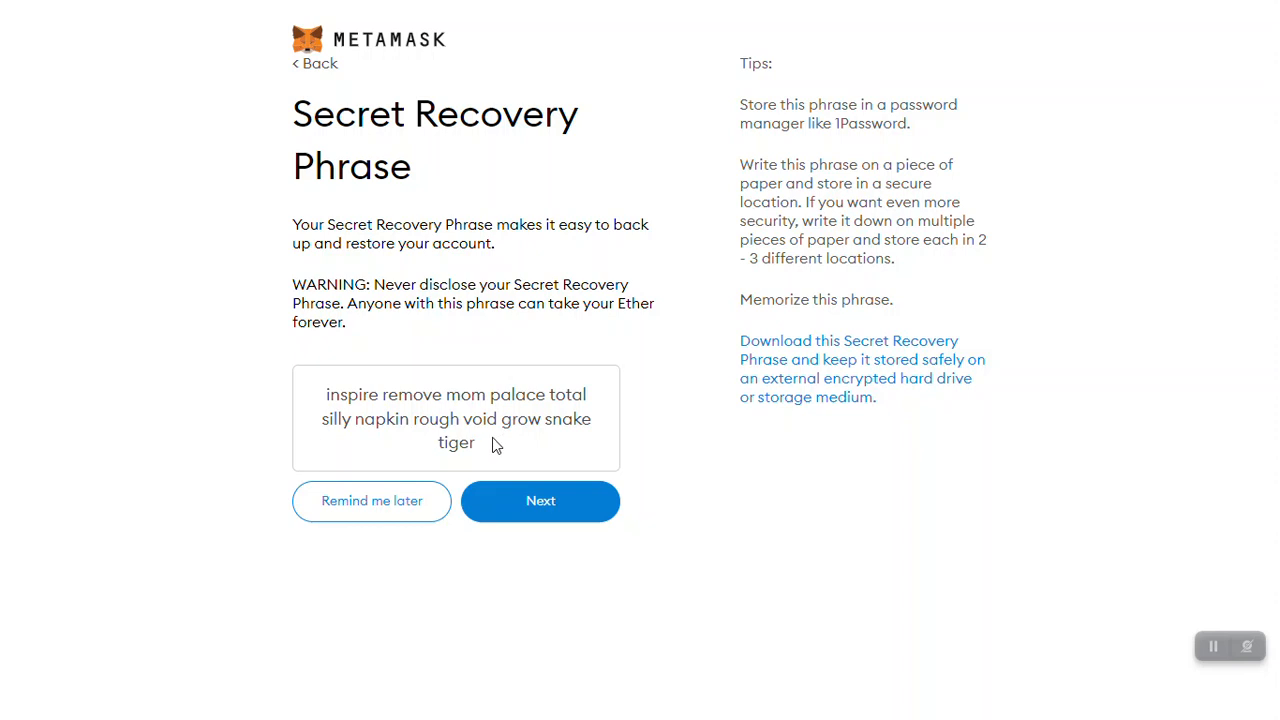
drag(478, 450, 325, 405)
key(ctrl+c)
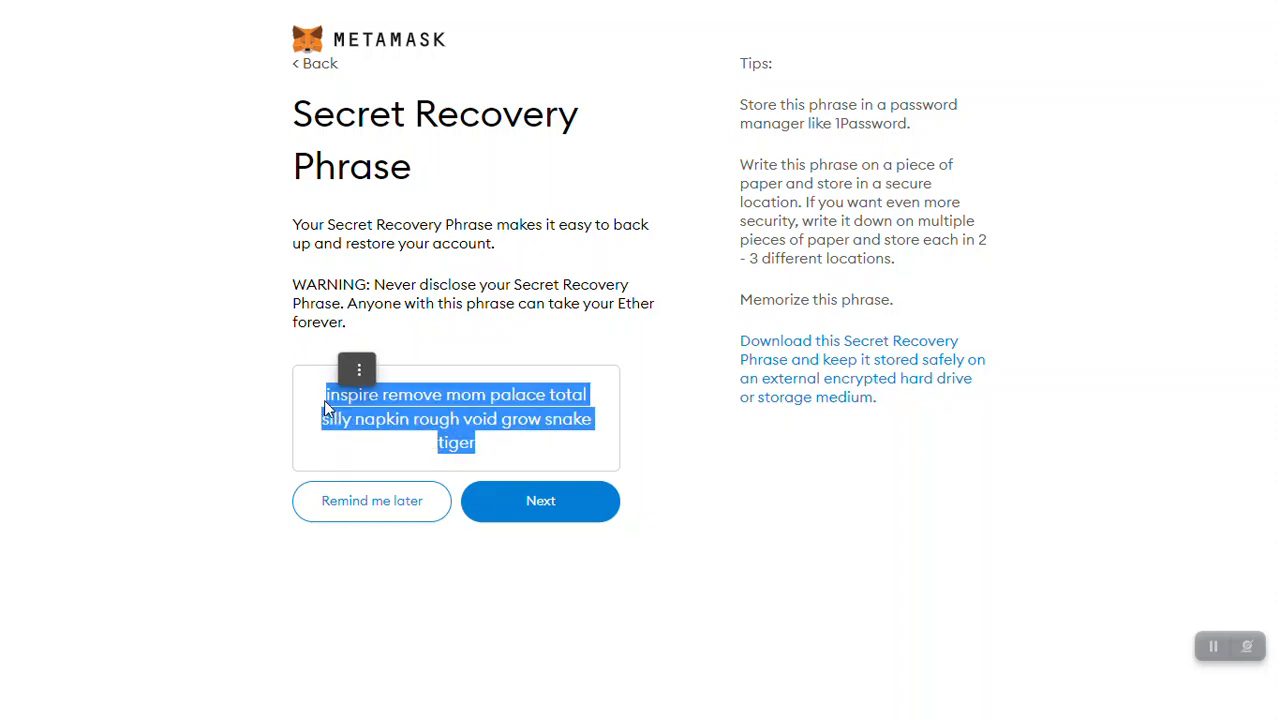
click(325, 405)
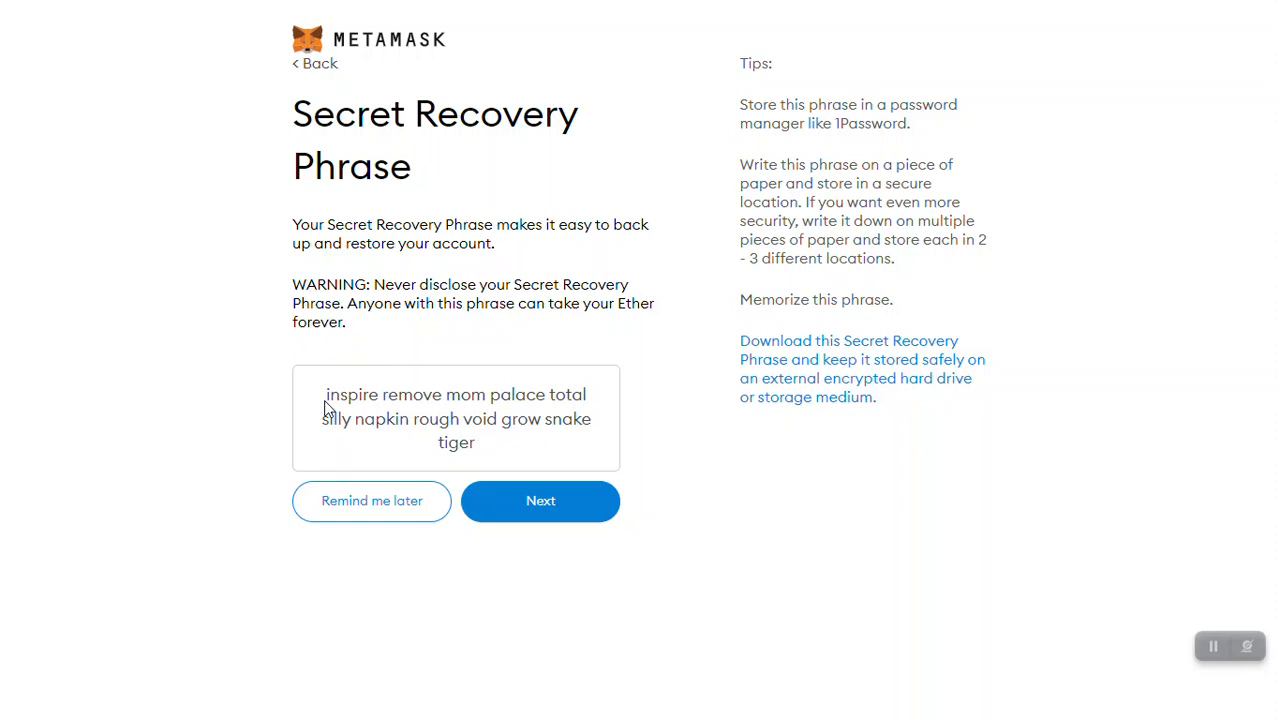
- Paste the copied Secret Recovery Phrase into a new Notepad document, and return to MetaMask to proceed to the phrase confirmation
key(super+r)
text(no)
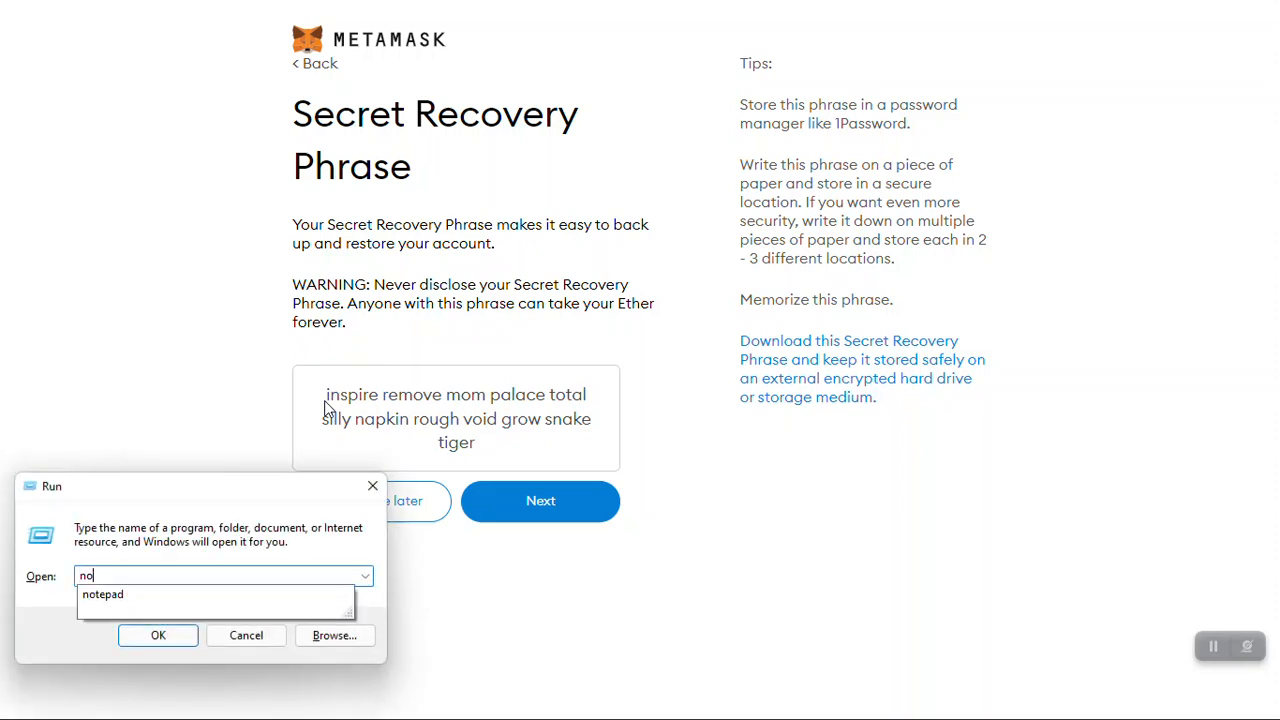
text(tepad)
key(Return)
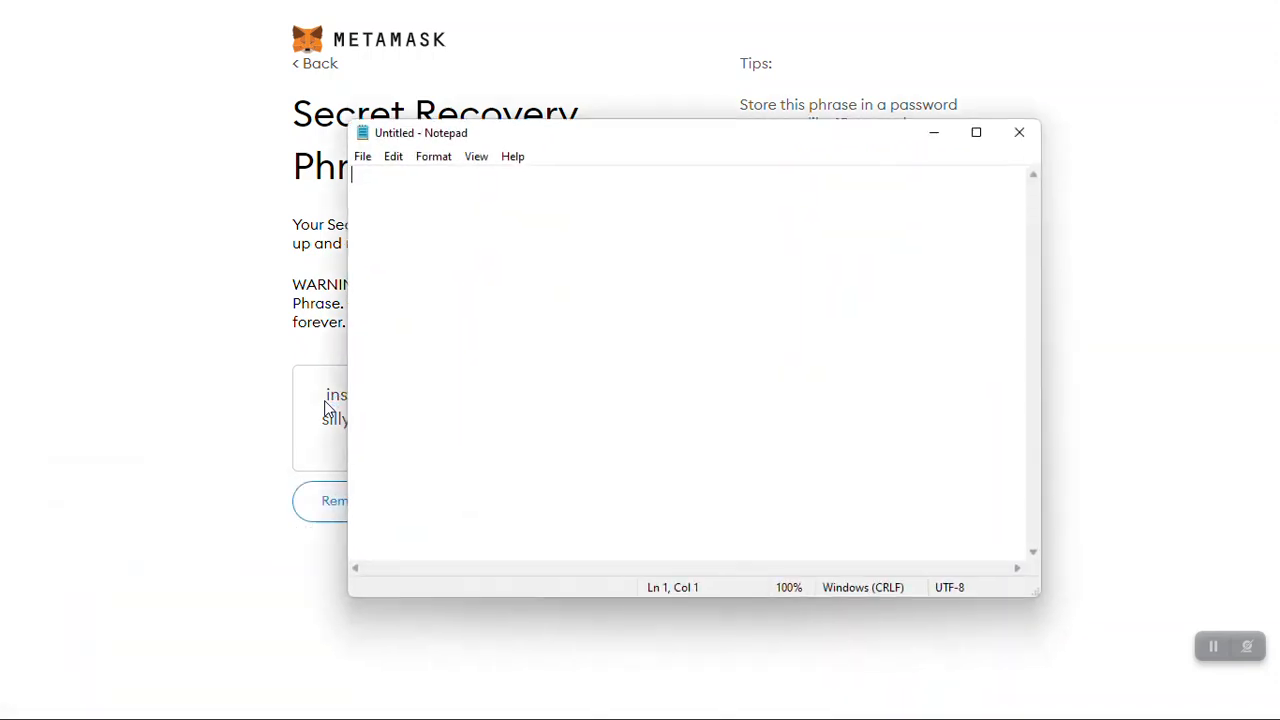
key(ctrl+v)
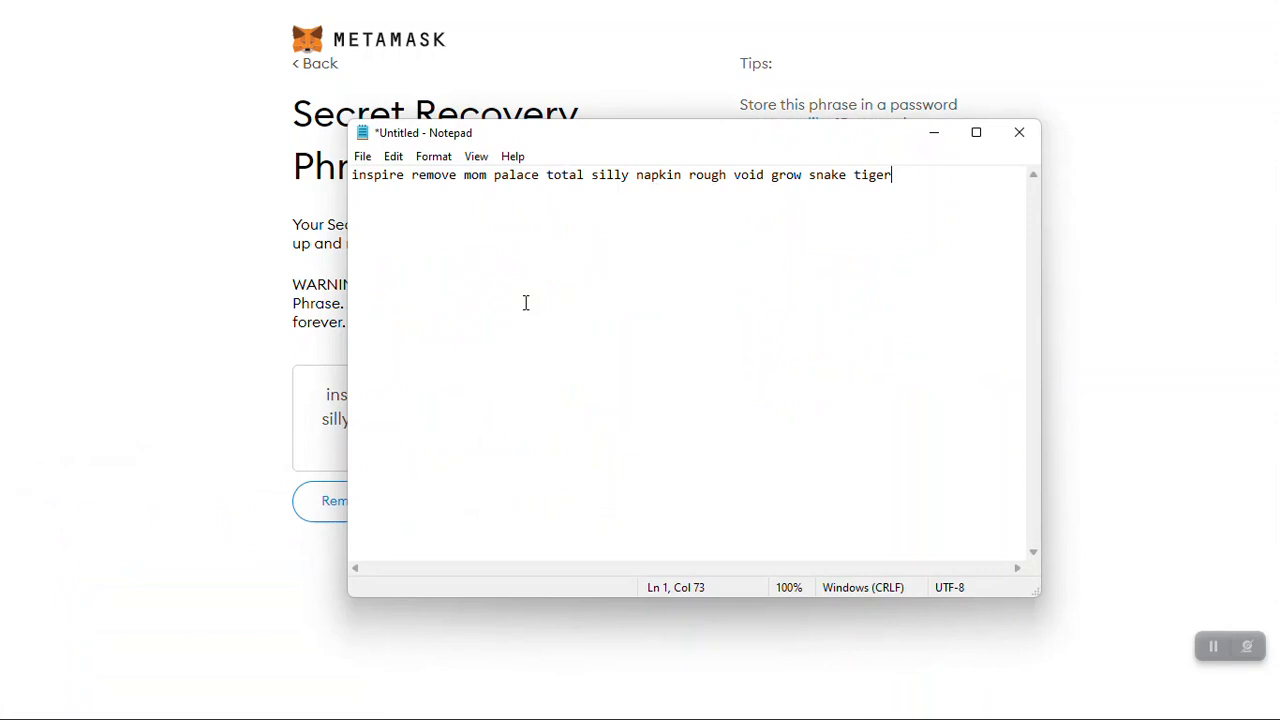
click(157, 407)
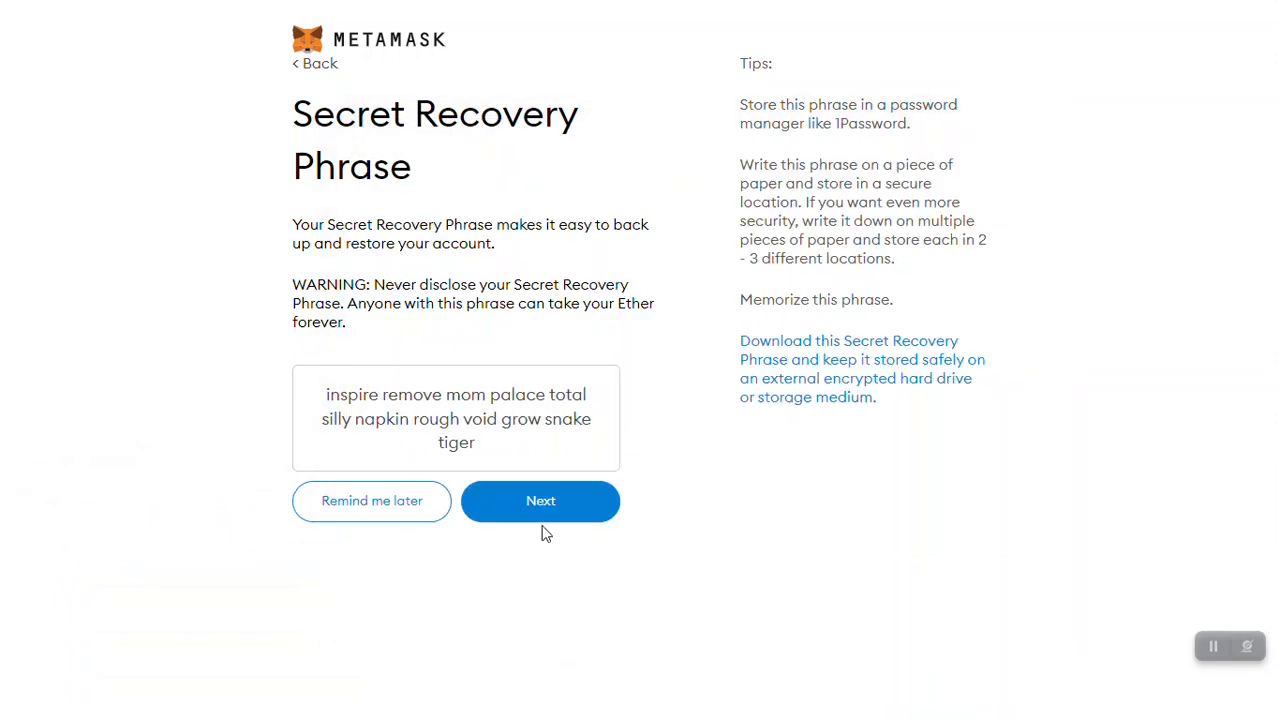
click(551, 515)
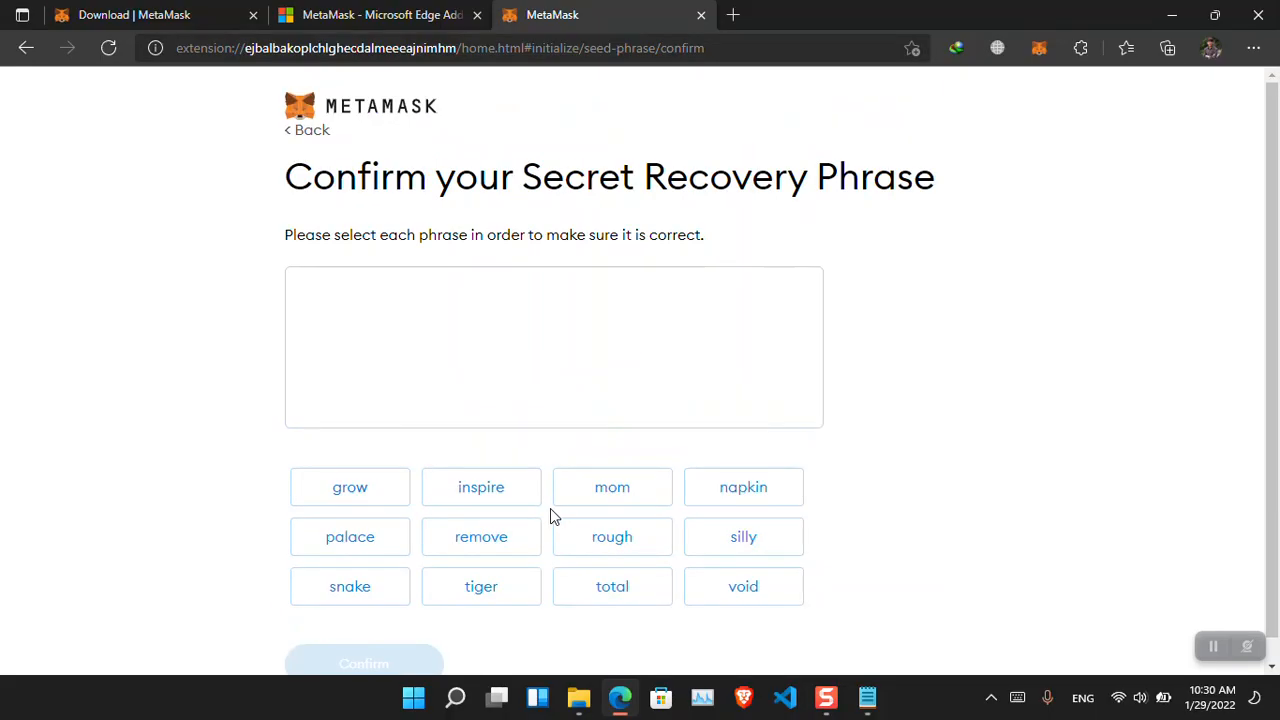
- Select the first six words of the Secret Recovery Phrase in order, checking them against the copy saved in Notepad
click(866, 700)
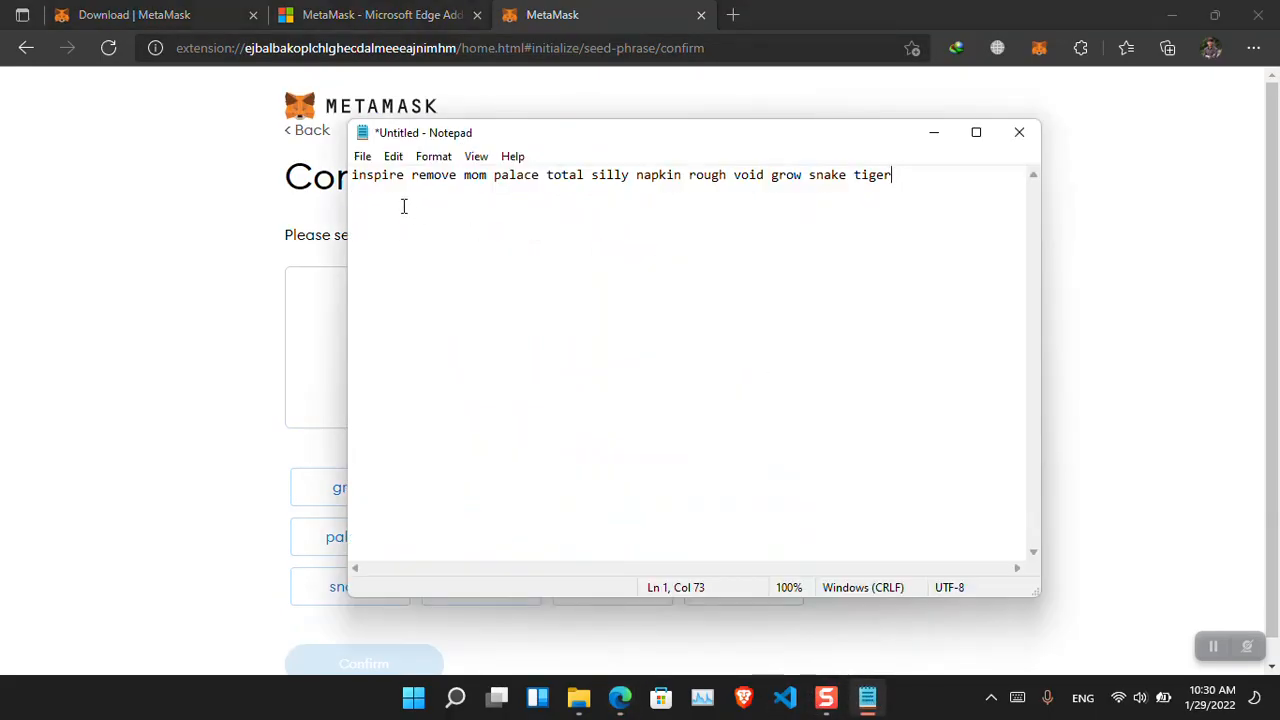
click(240, 330)
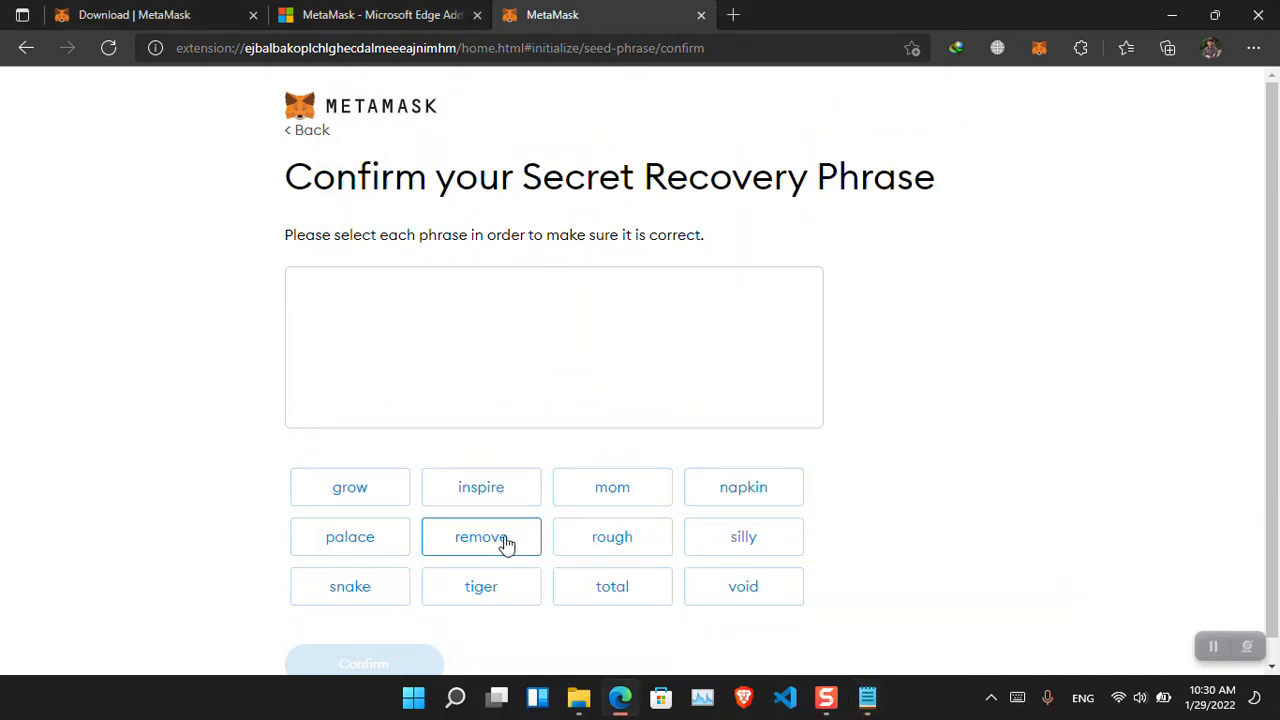
click(503, 500)
click(462, 555)
click(650, 493)
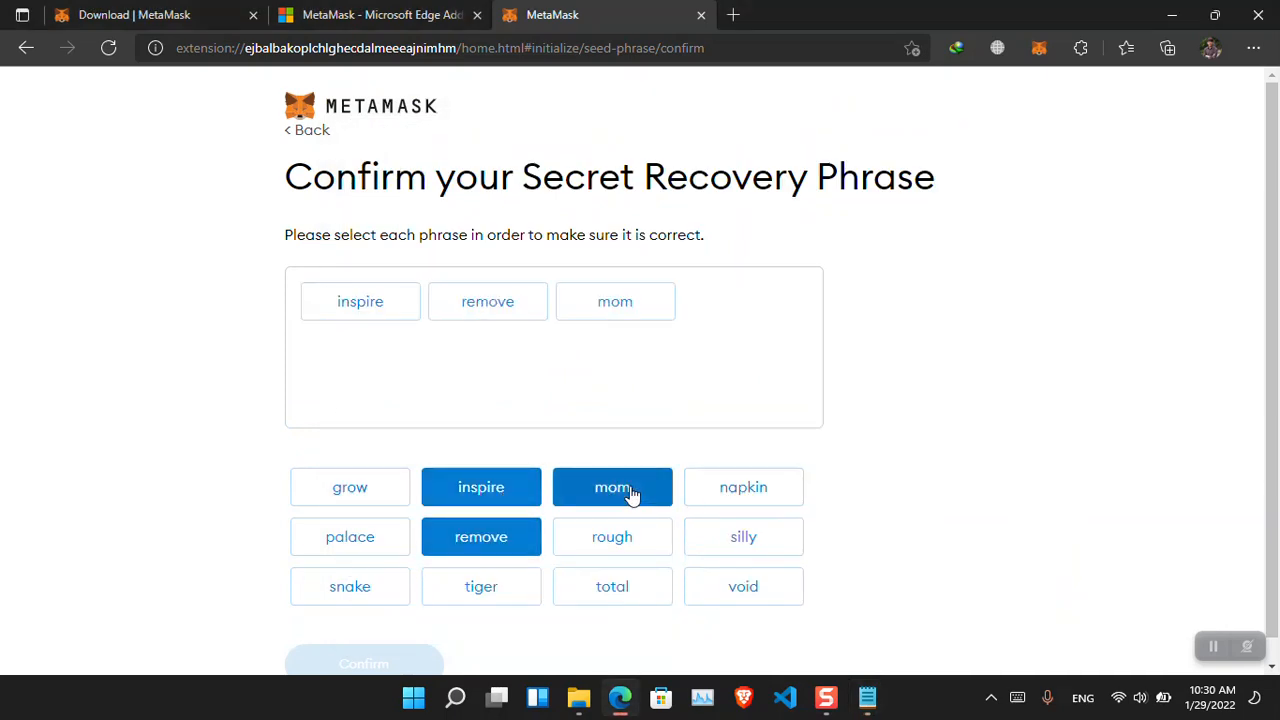
click(867, 697)
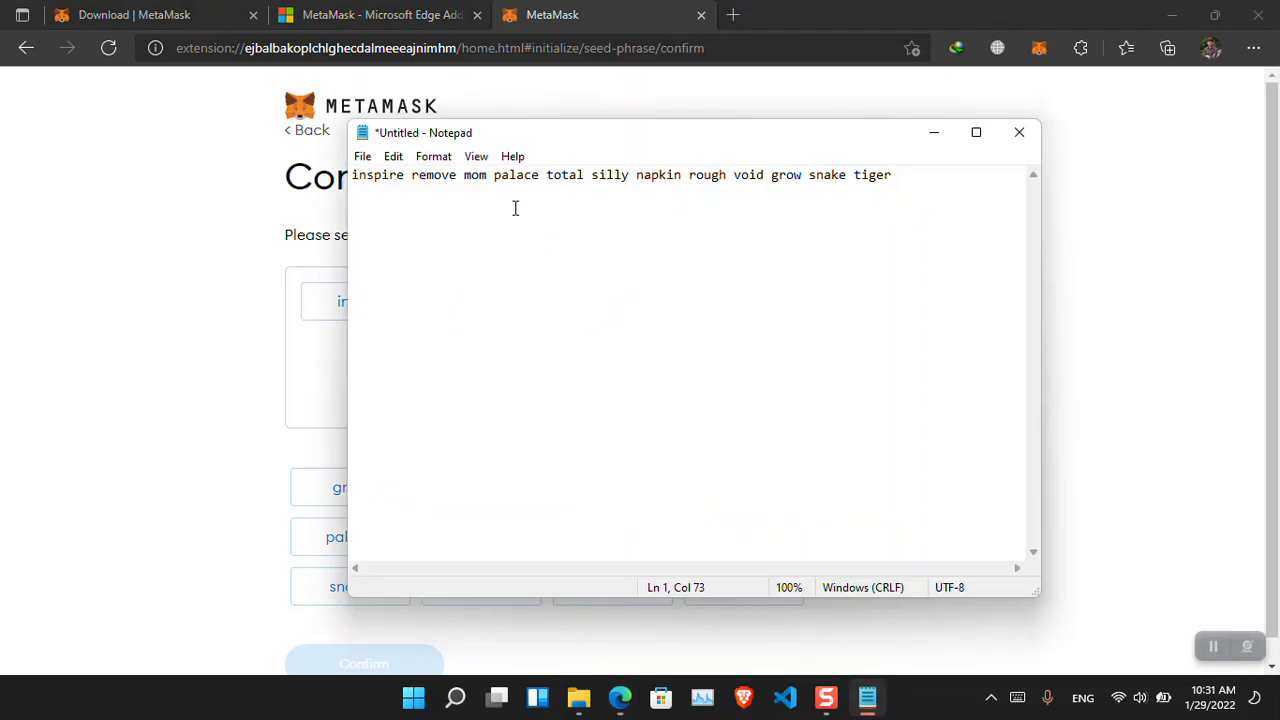
click(36, 370)
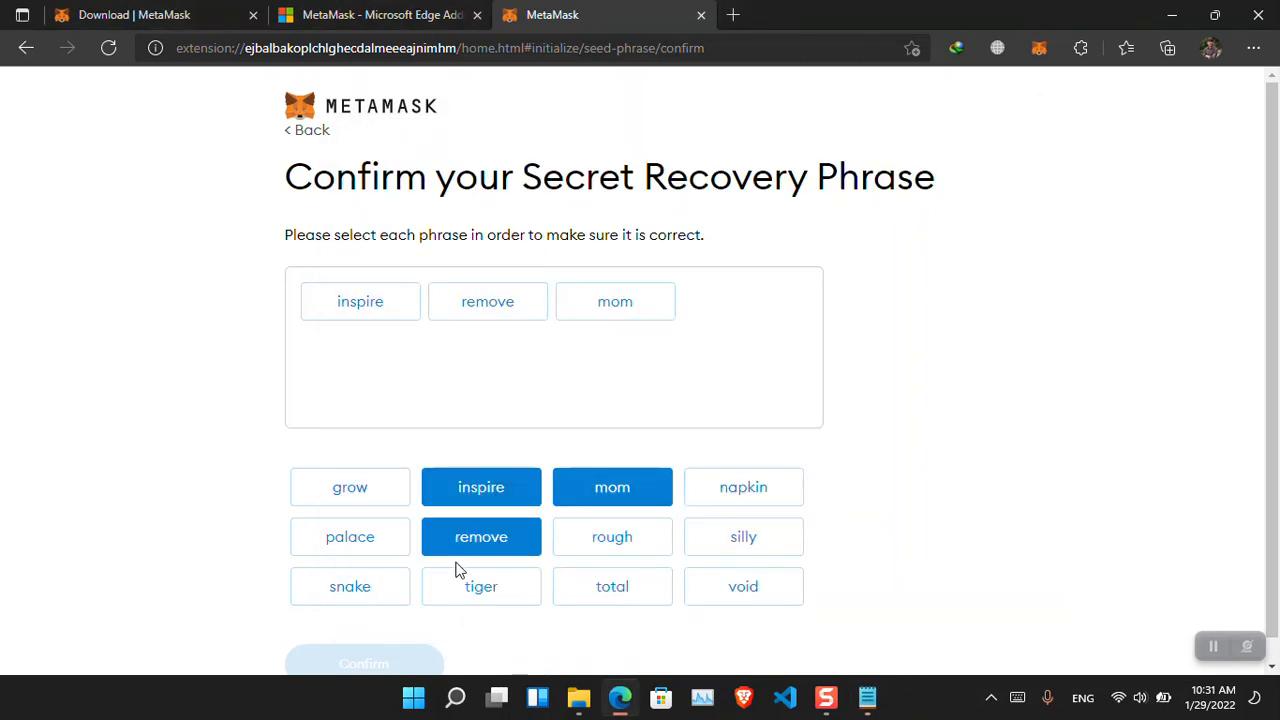
click(370, 548)
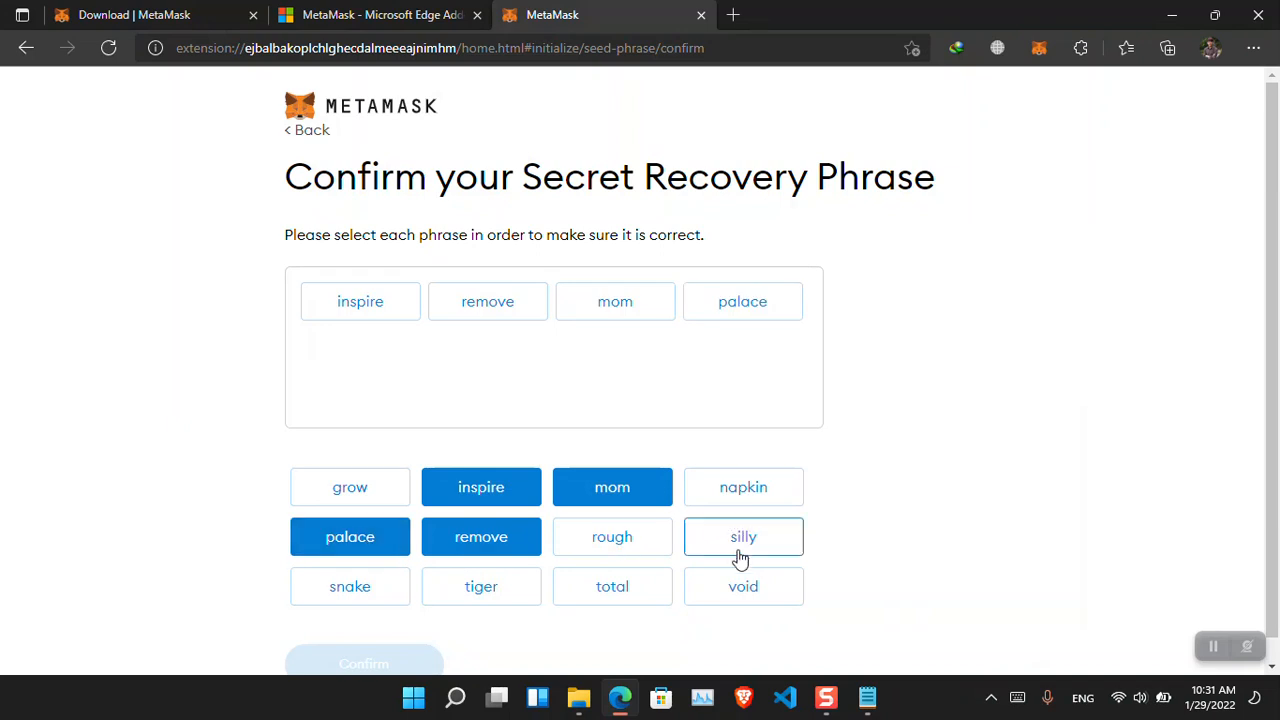
click(645, 590)
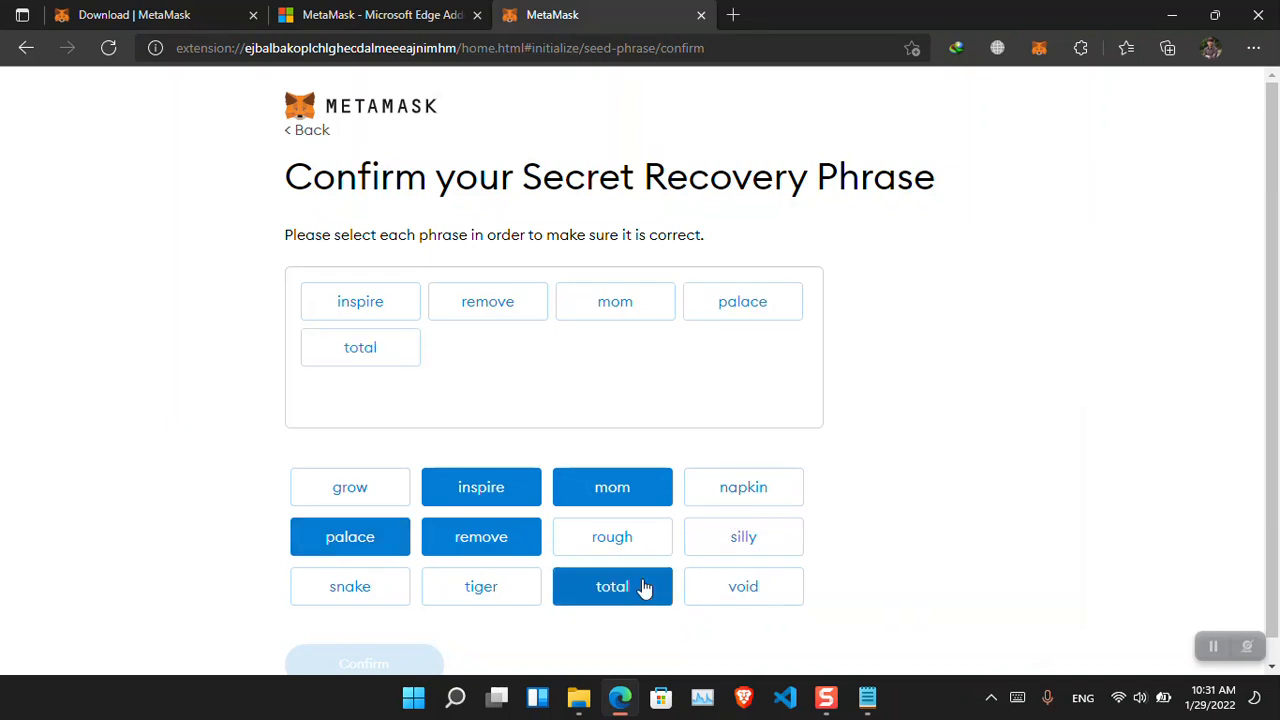
click(763, 546)
- Select the remaining six words of the Secret Recovery Phrase in the order given in the Notepad copy
click(870, 703)
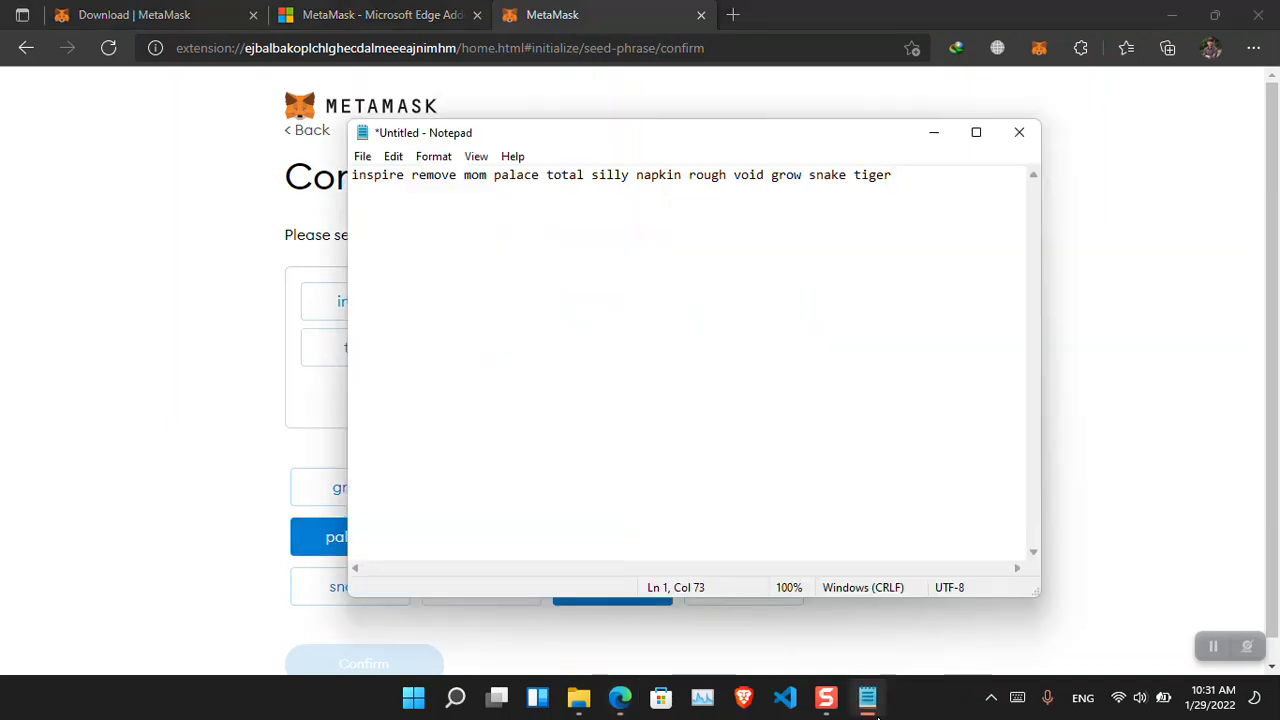
click(66, 617)
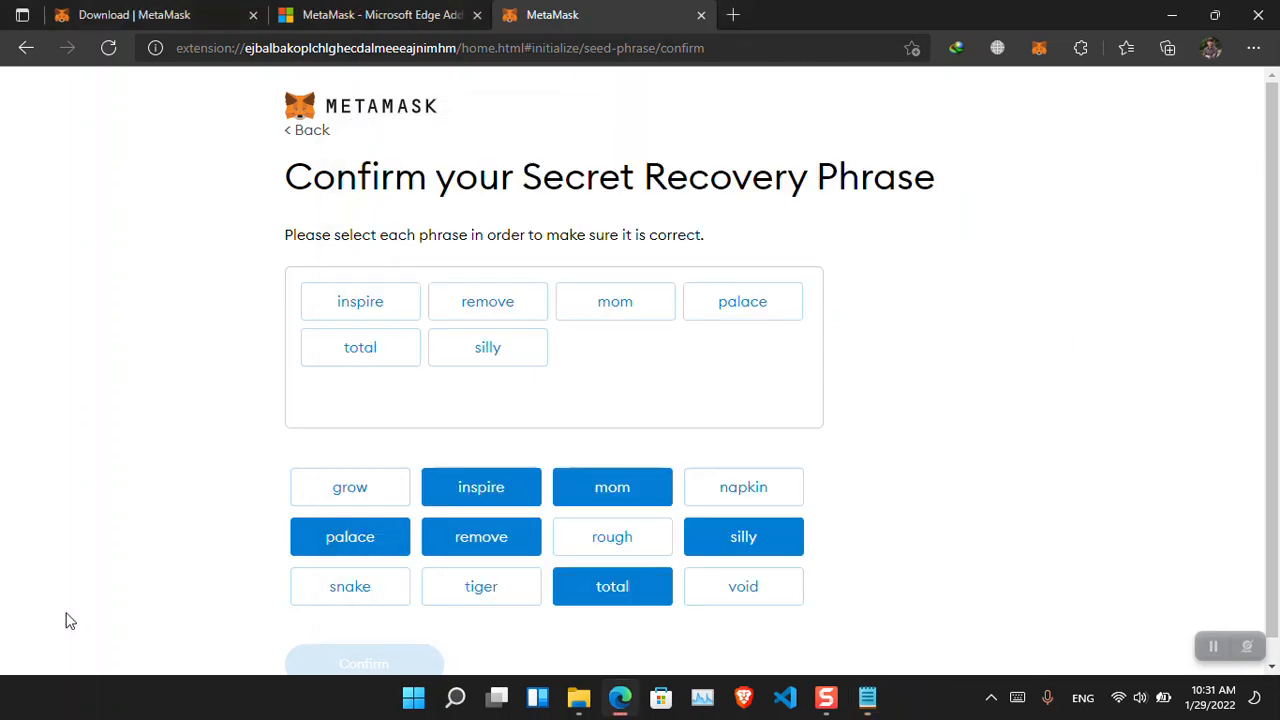
click(712, 500)
click(634, 539)
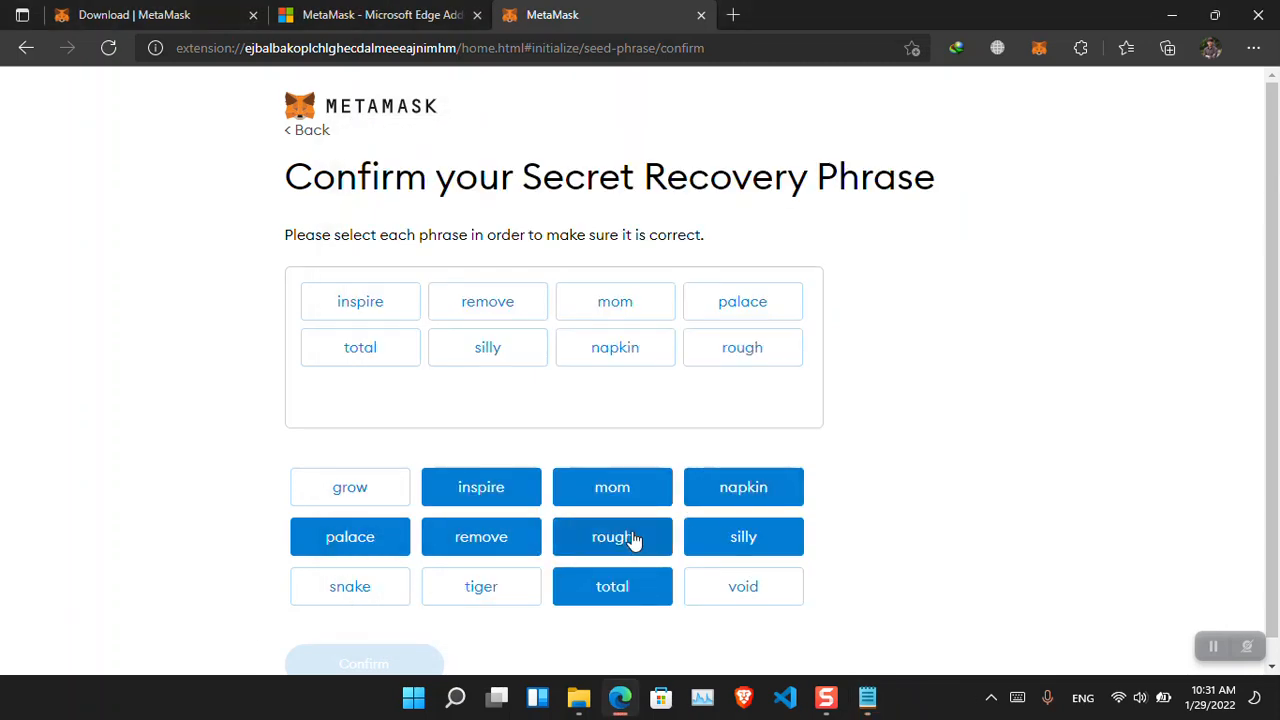
click(734, 596)
click(866, 700)
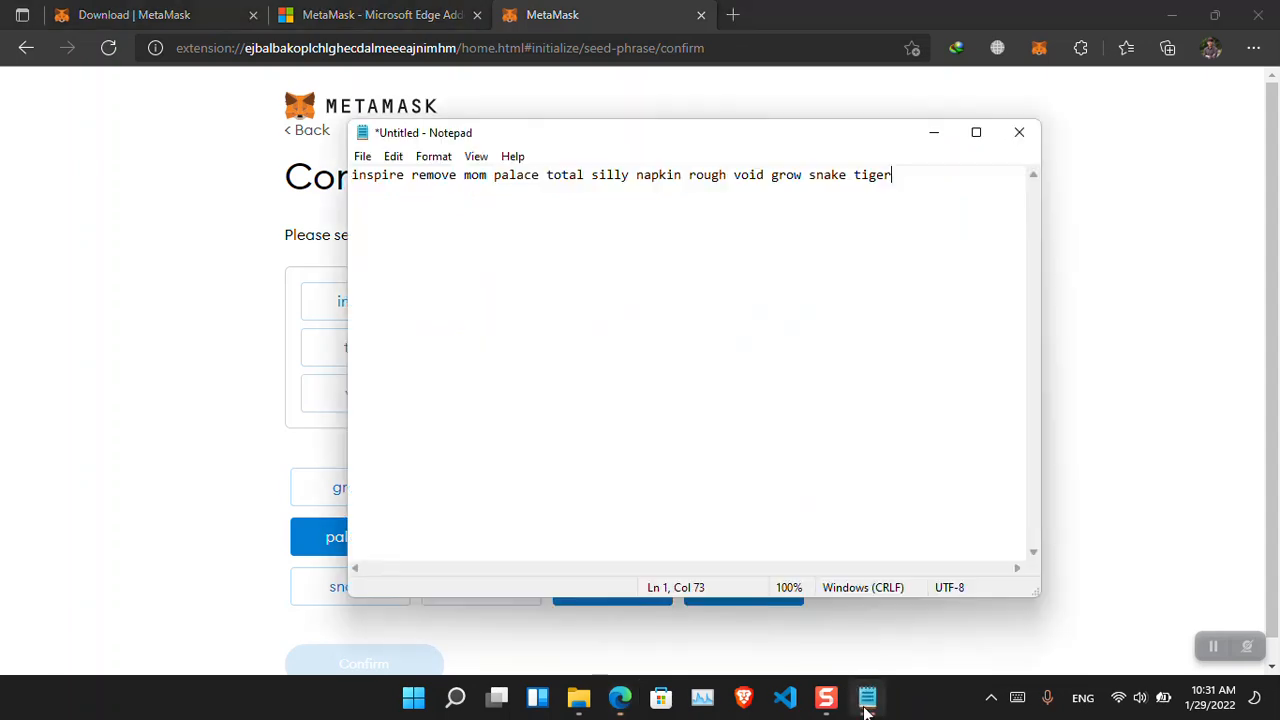
click(1205, 478)
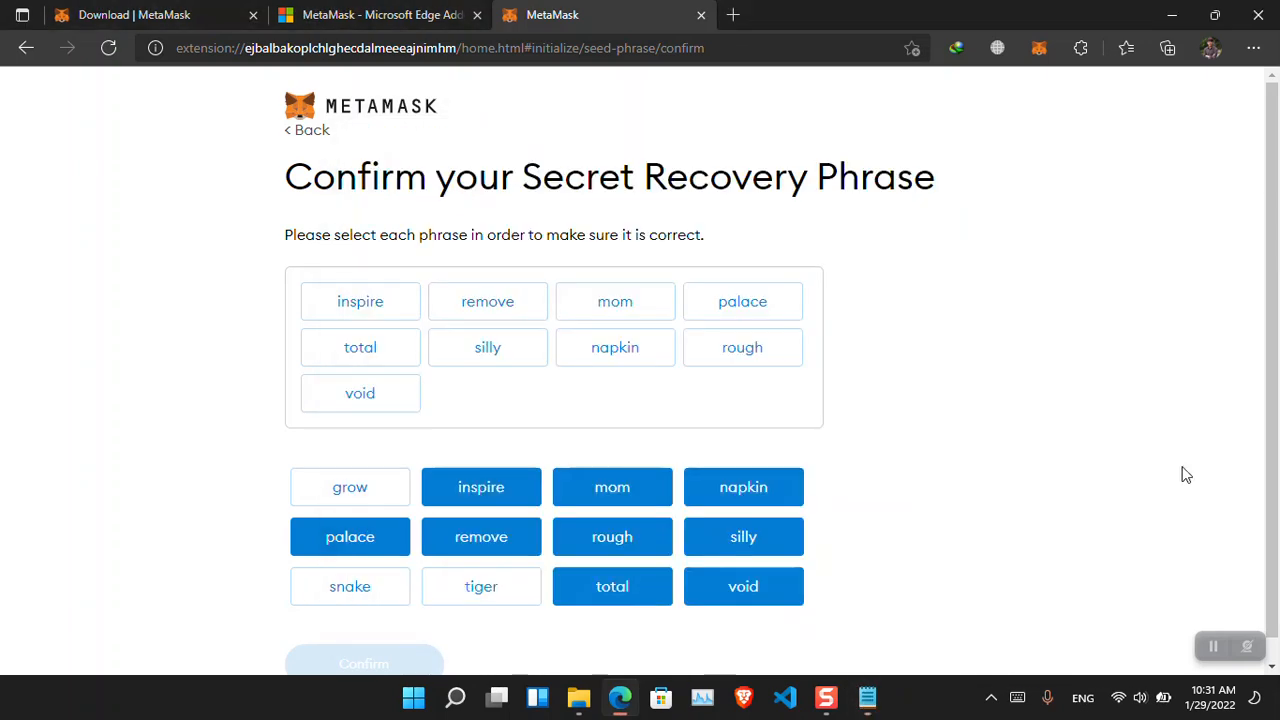
click(369, 492)
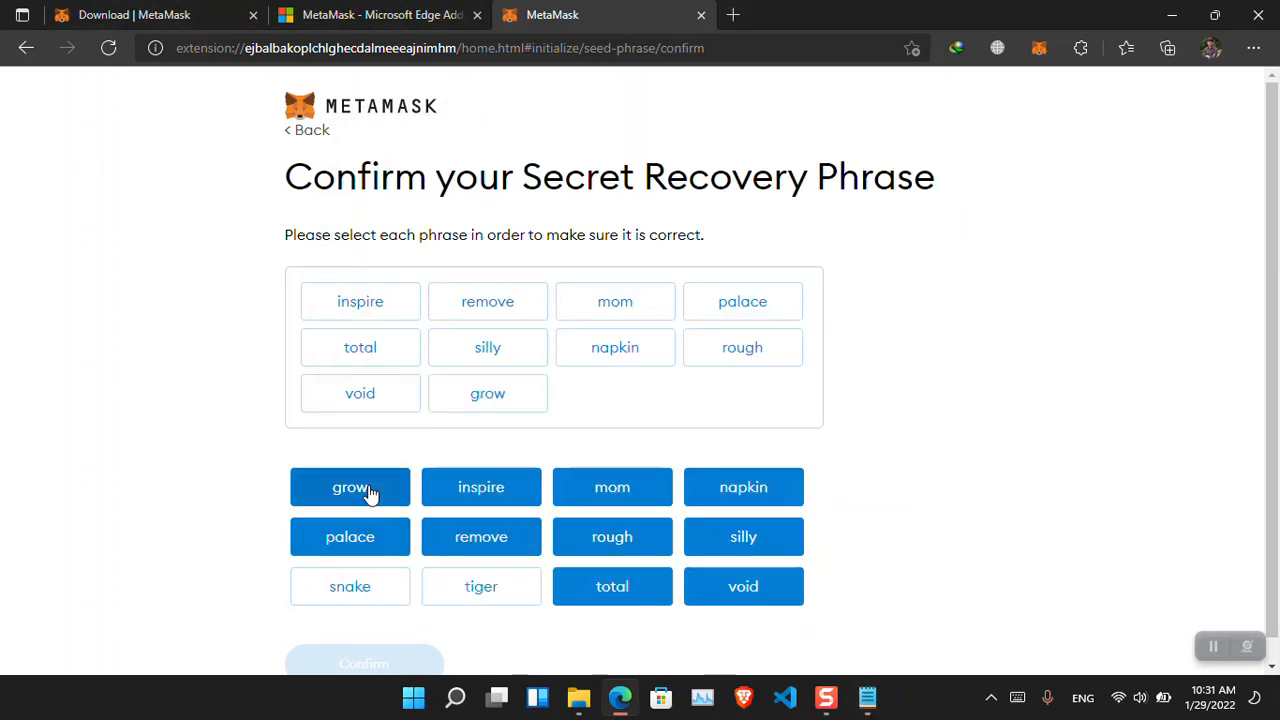
click(391, 591)
click(482, 592)
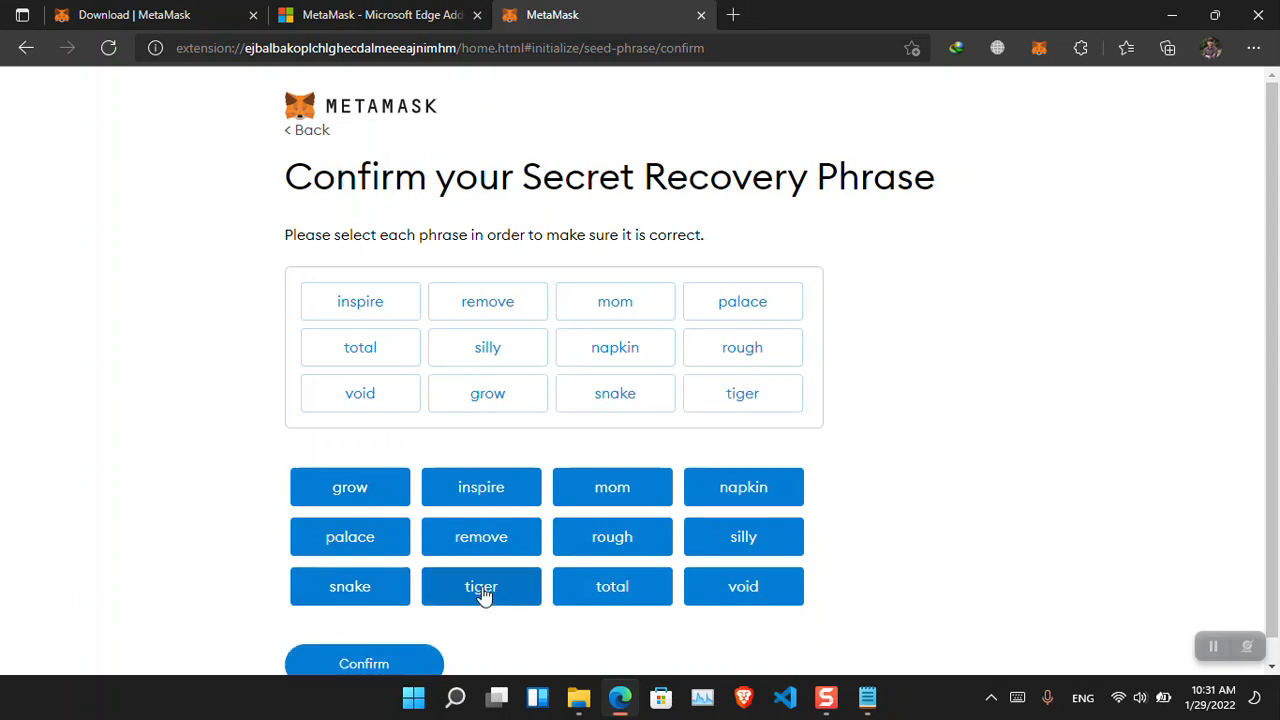
- Show the page in full screen, confirm the Secret Recovery Phrase and finish the wallet setup
key(F11)
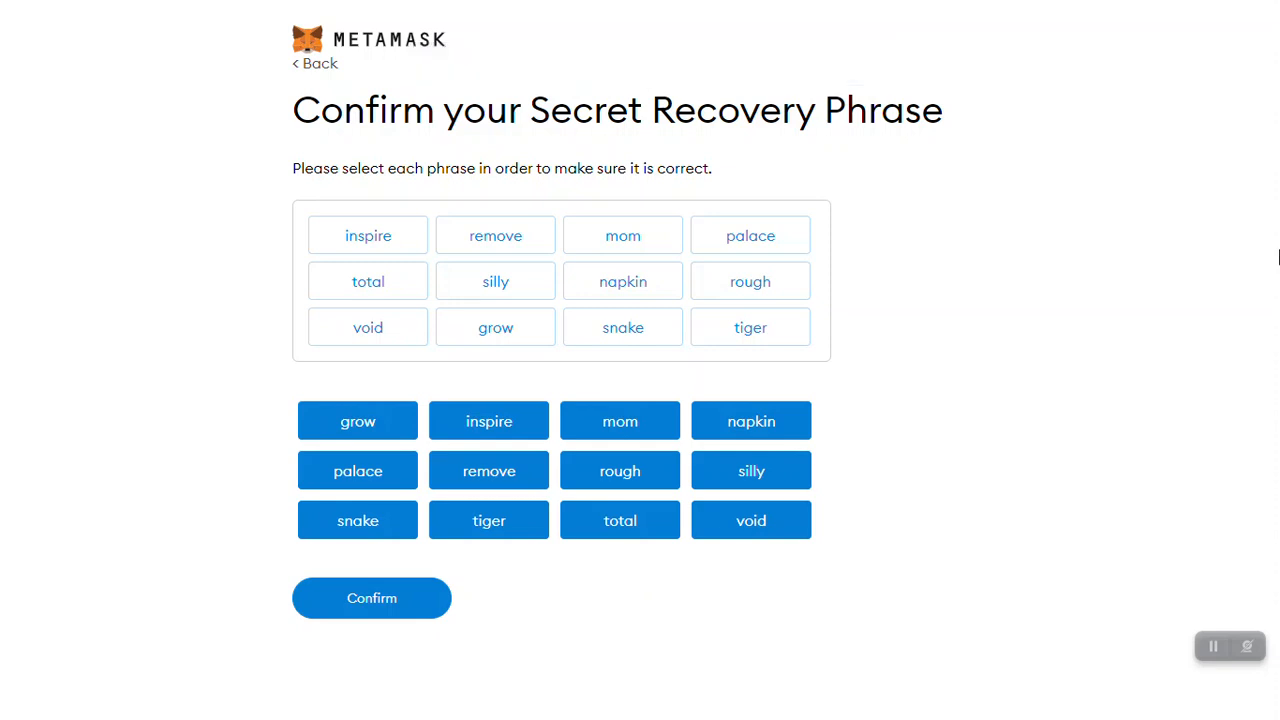
click(406, 603)
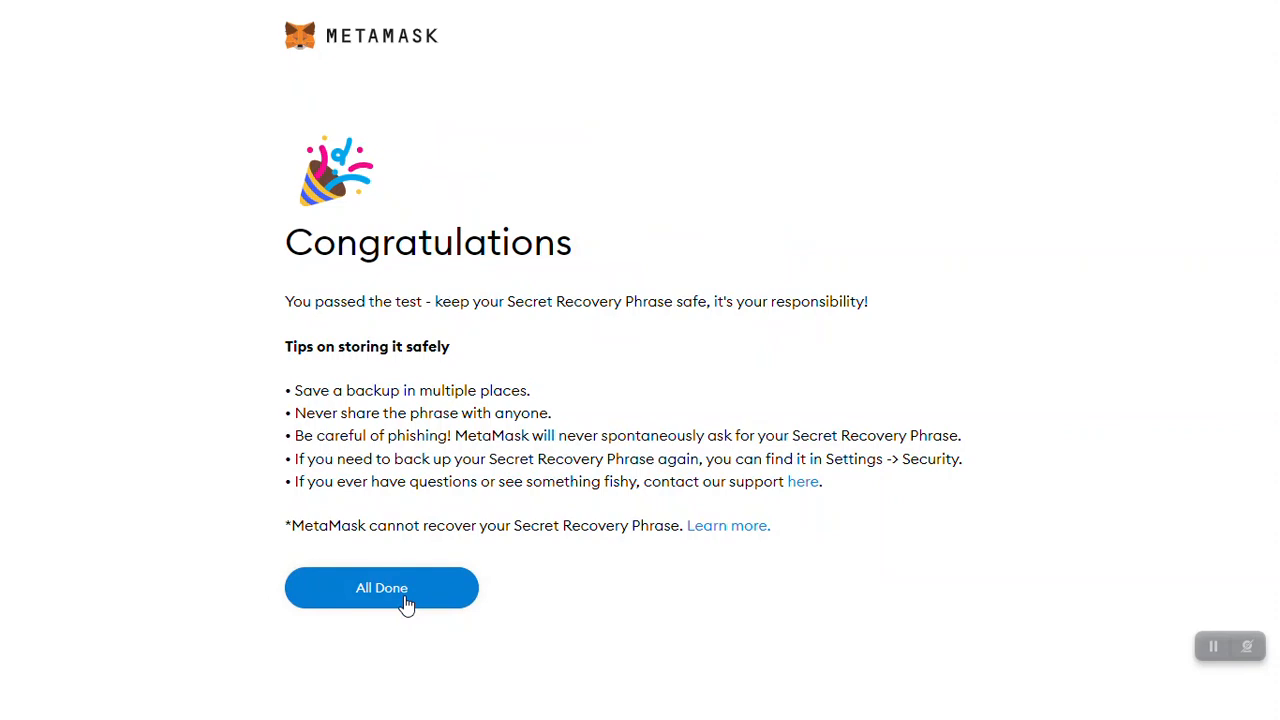
click(406, 603)
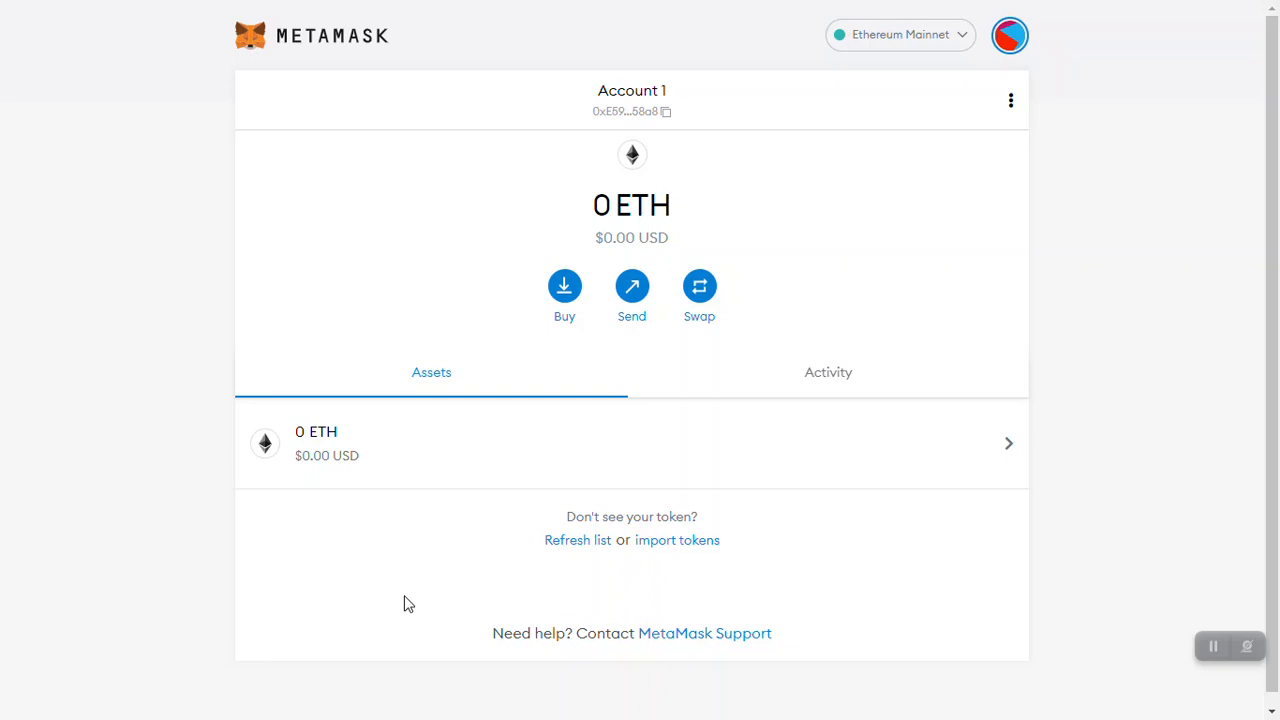
- Look through the MetaMask account options, such as creating or importing an account, and close them
click(1014, 48)
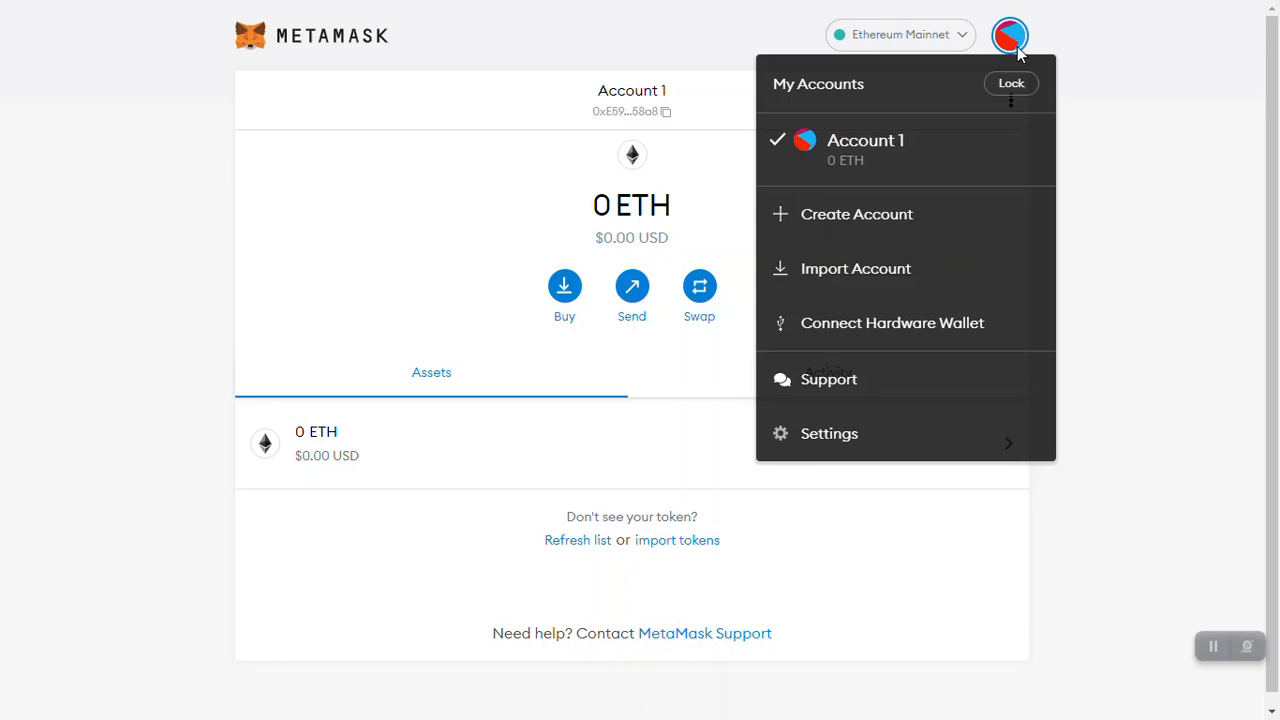
click(1120, 257)
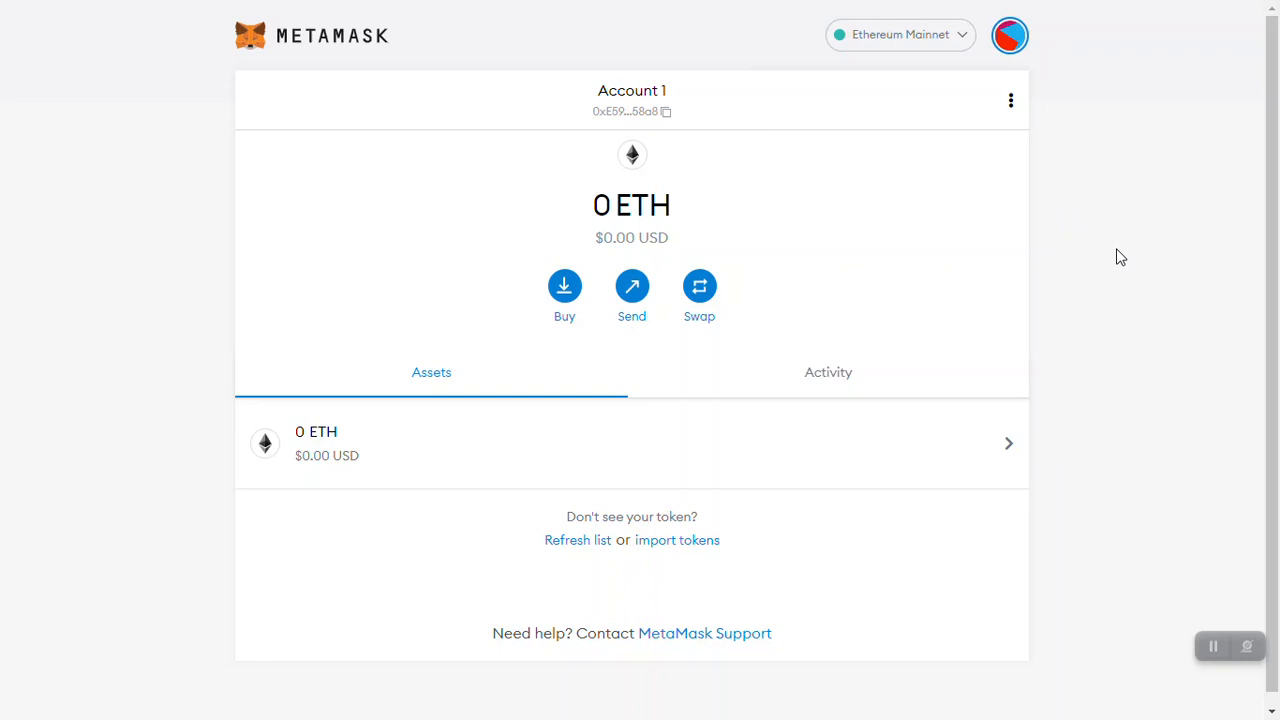
- Search for opensea.io in a new browser tab and open the OpenSea marketplace from the results
key(ctrl+t)
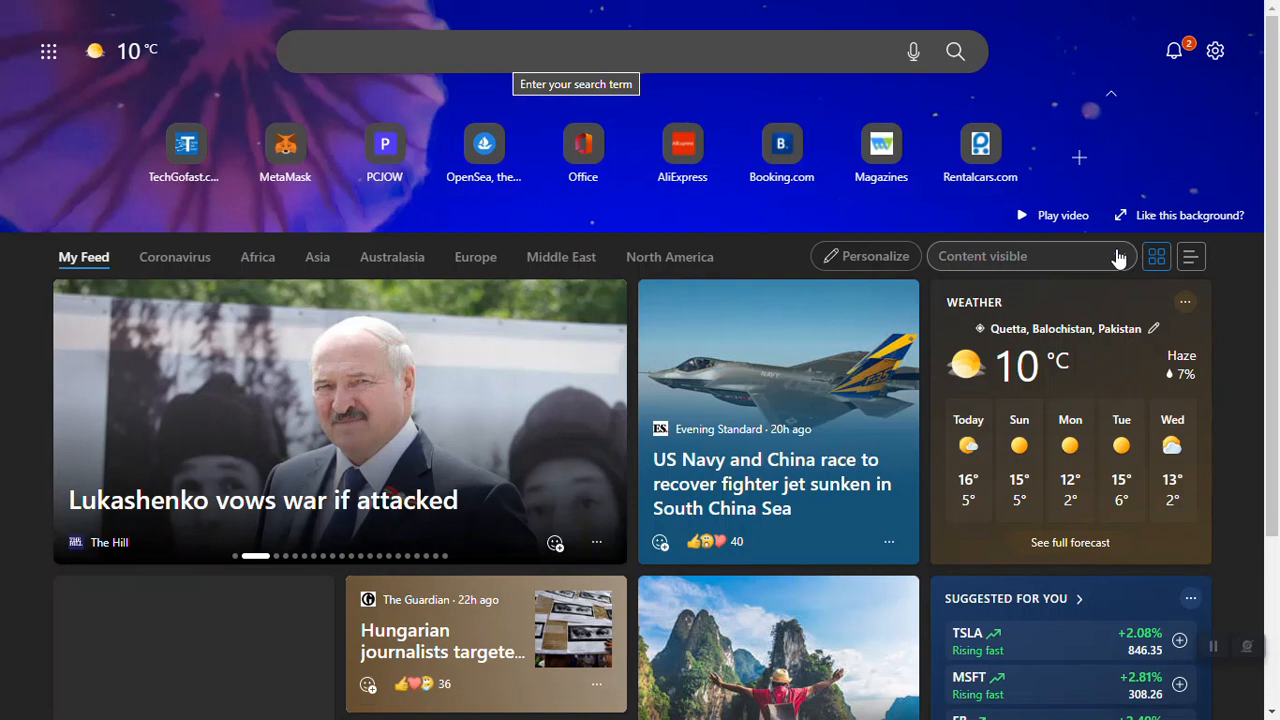
text(opensea.io)
key(Return)
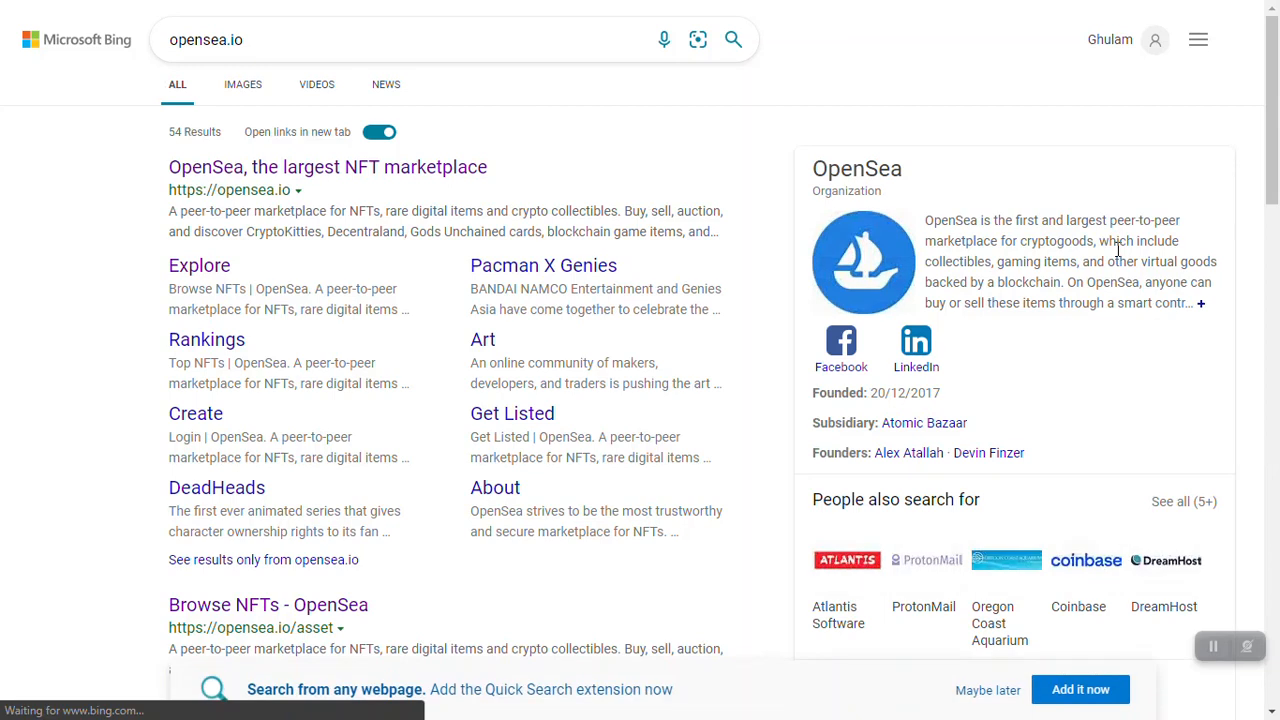
click(436, 167)
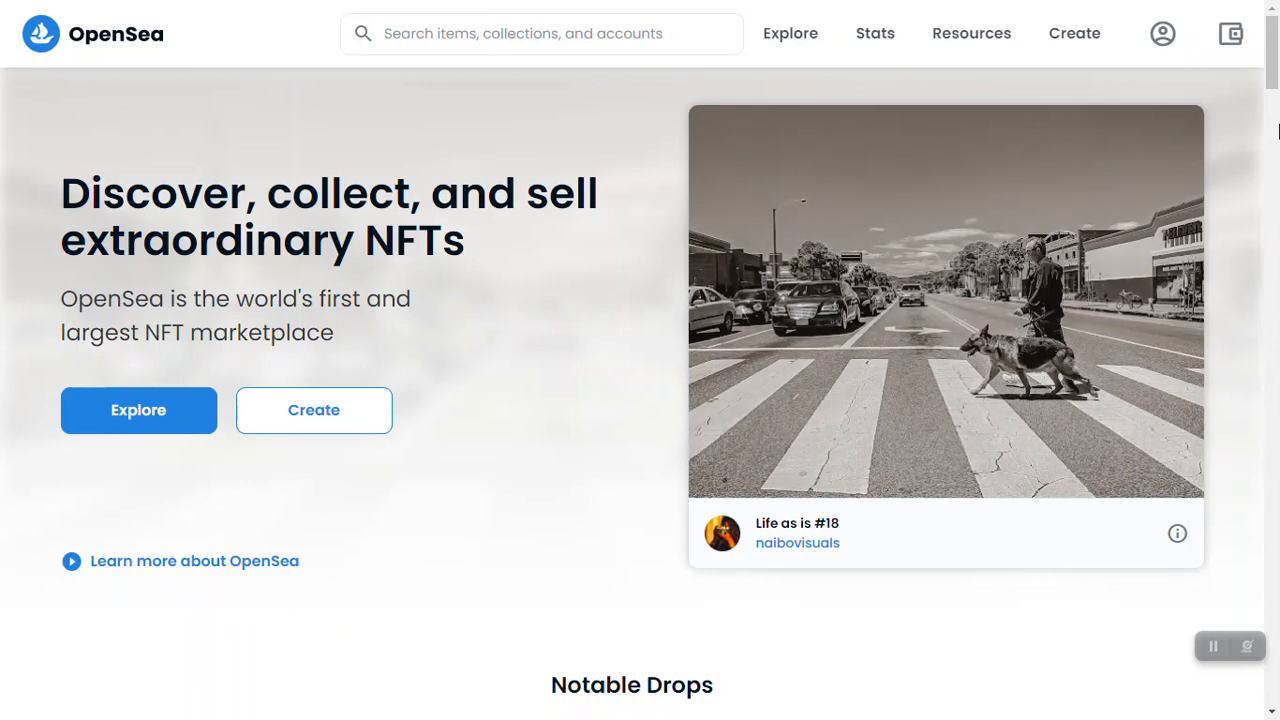
- Connect OpenSea to the MetaMask wallet using Account 1, approve the connection and dismiss the wallet view
click(1237, 47)
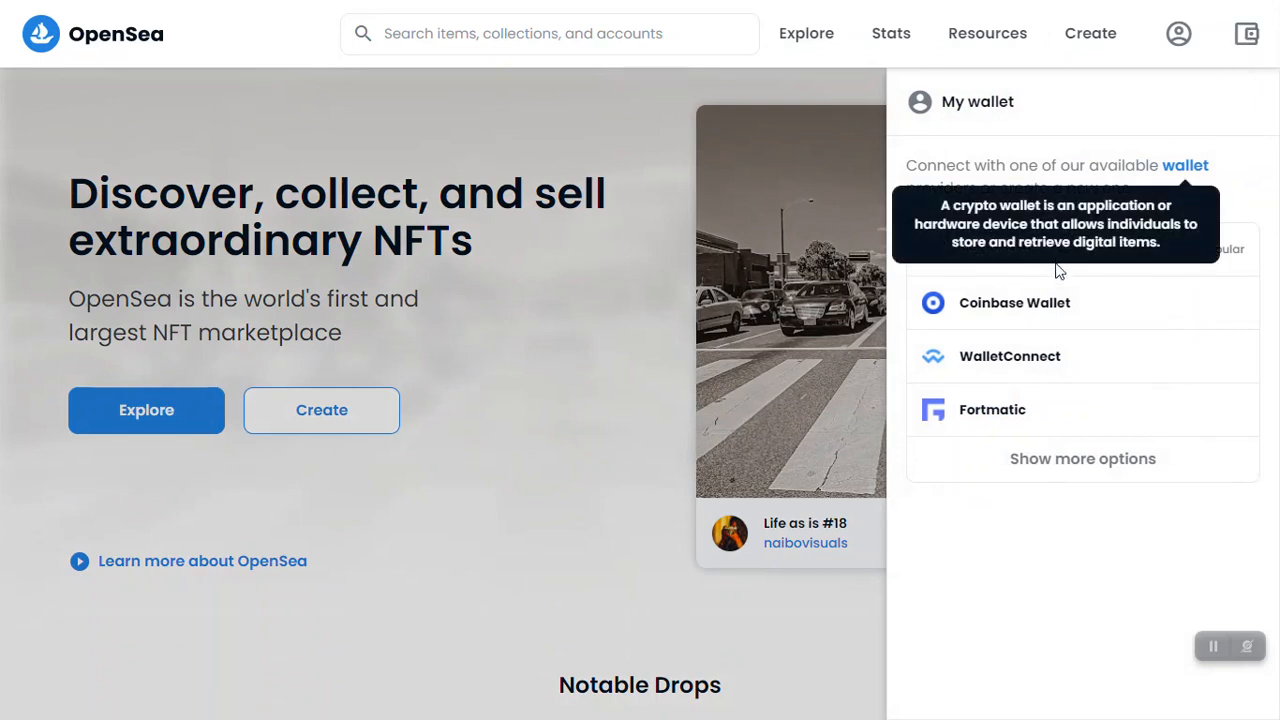
click(1158, 268)
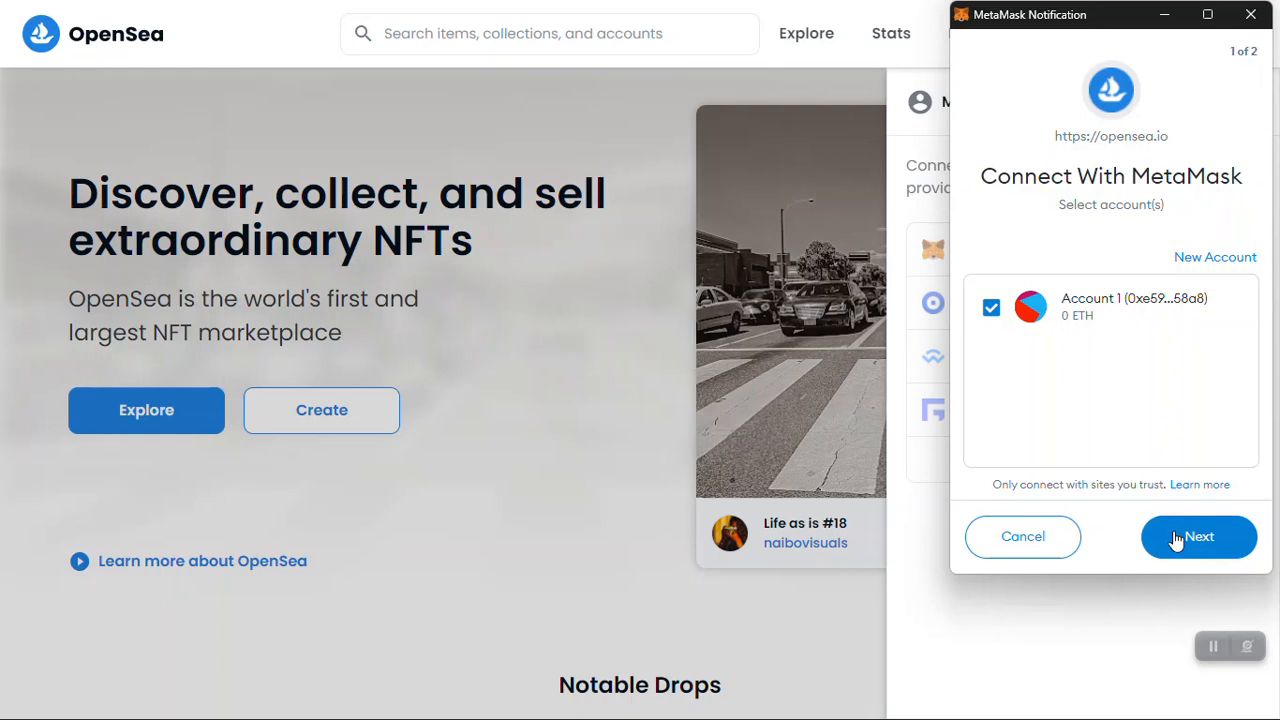
click(1188, 550)
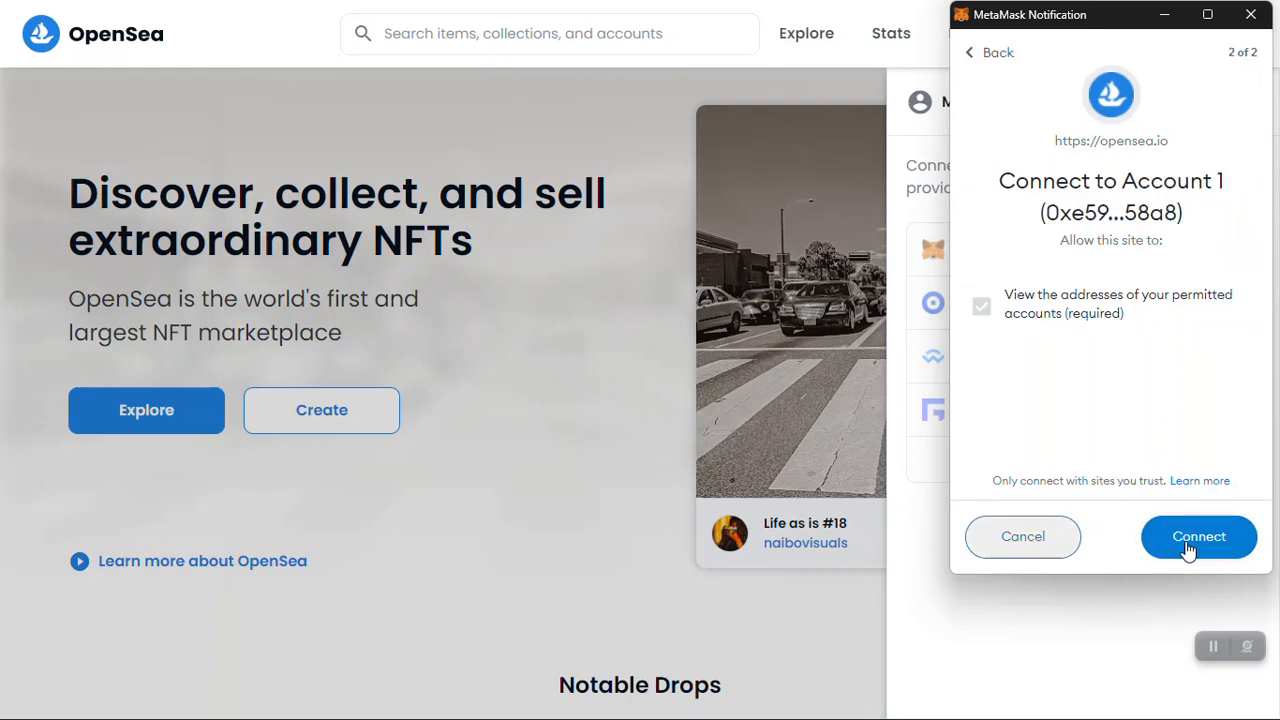
click(1198, 537)
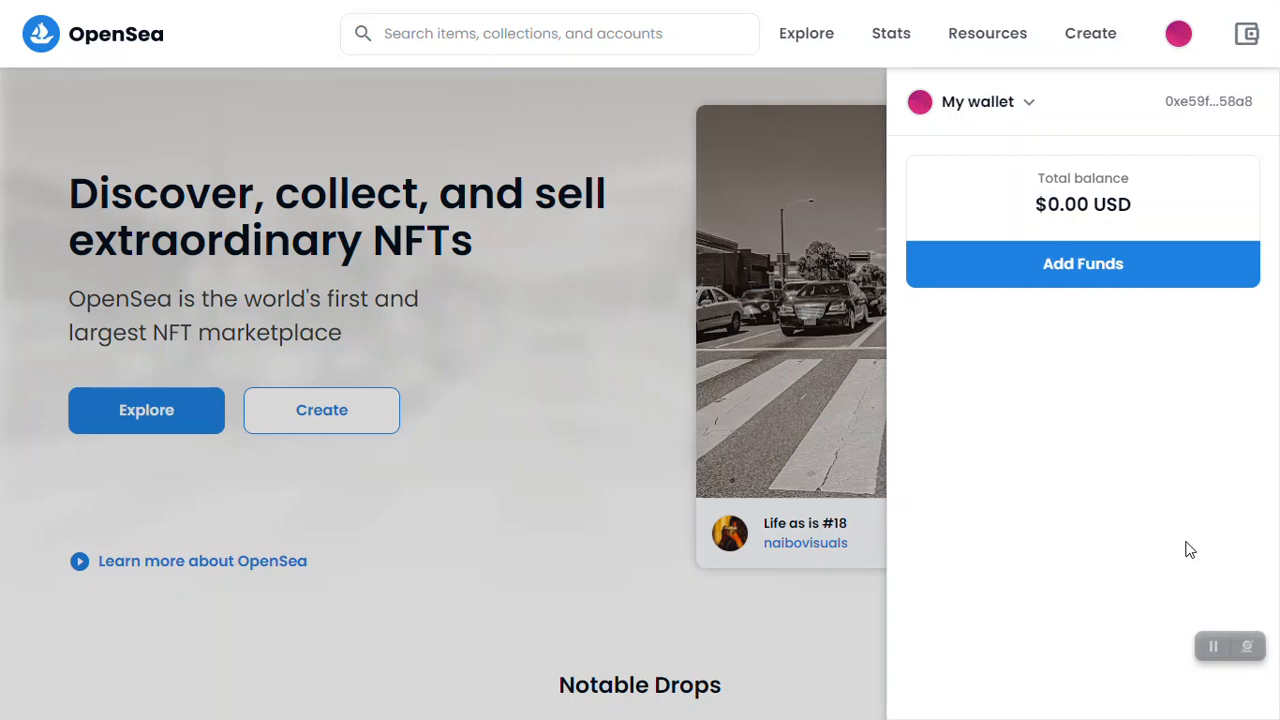
mouse_move(1131, 11)
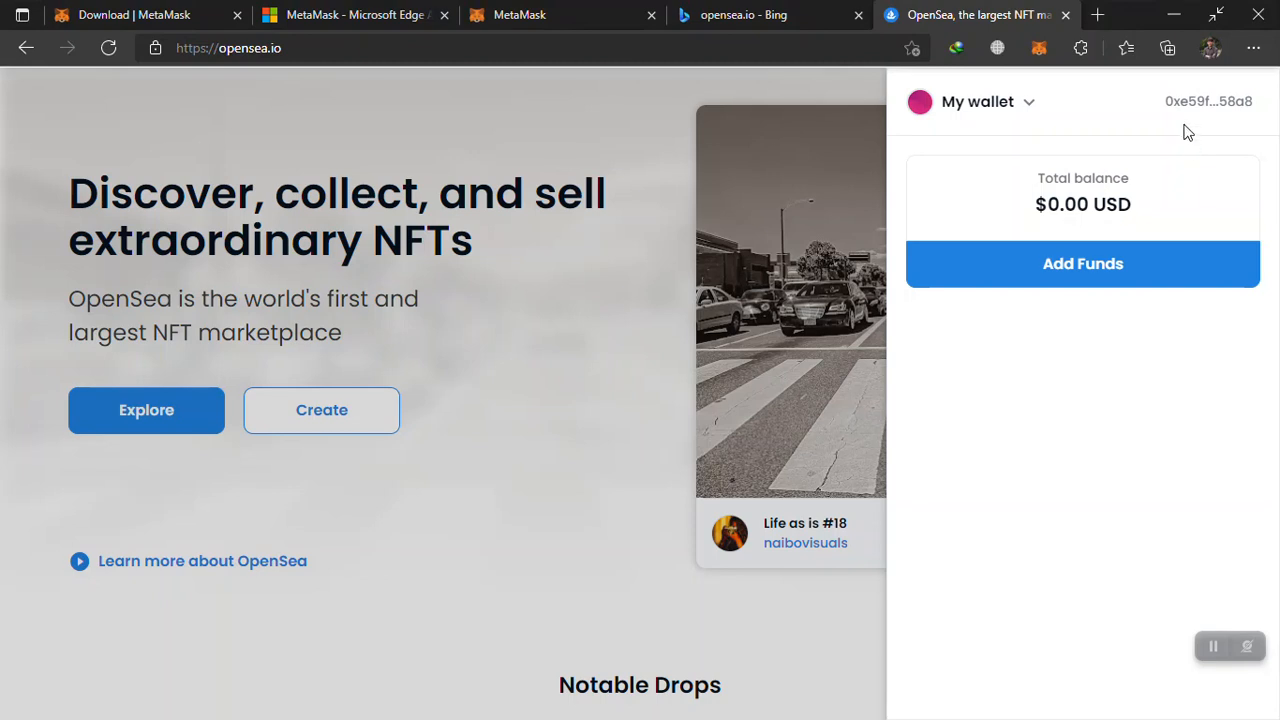
click(607, 290)
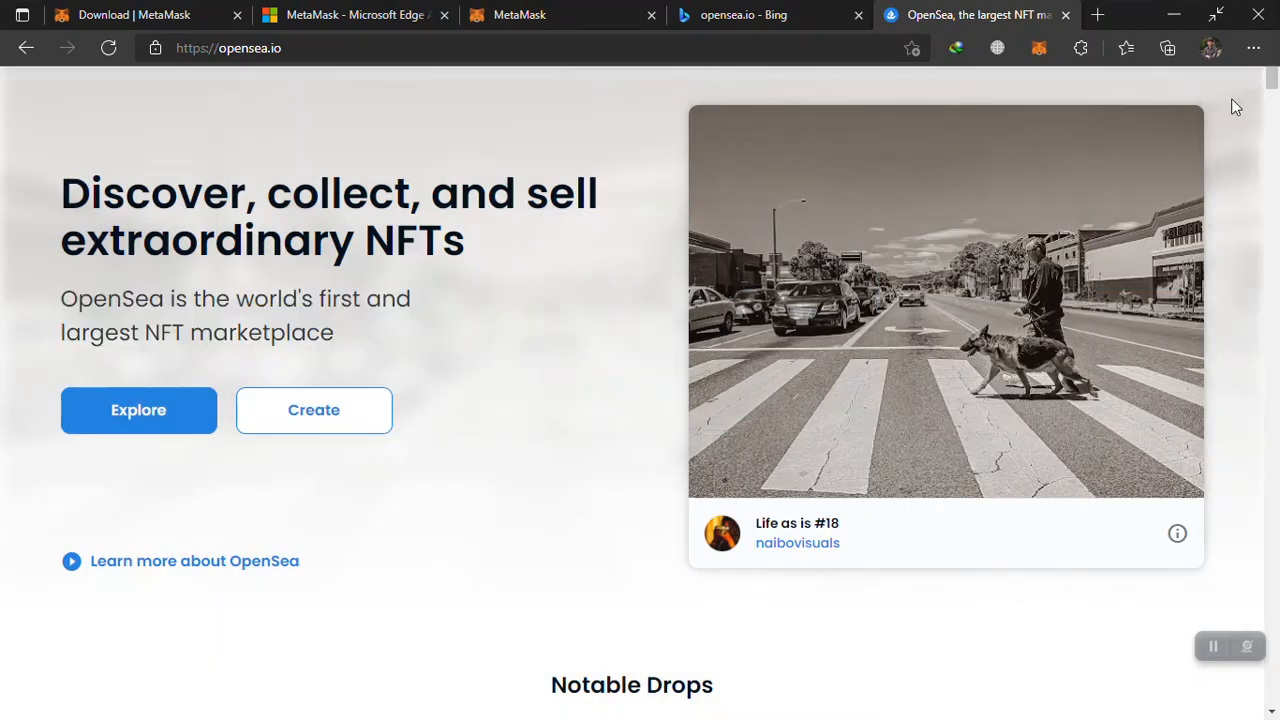
- Open the OpenSea account settings and sign the MetaMask signature request to access them
click(1216, 15)
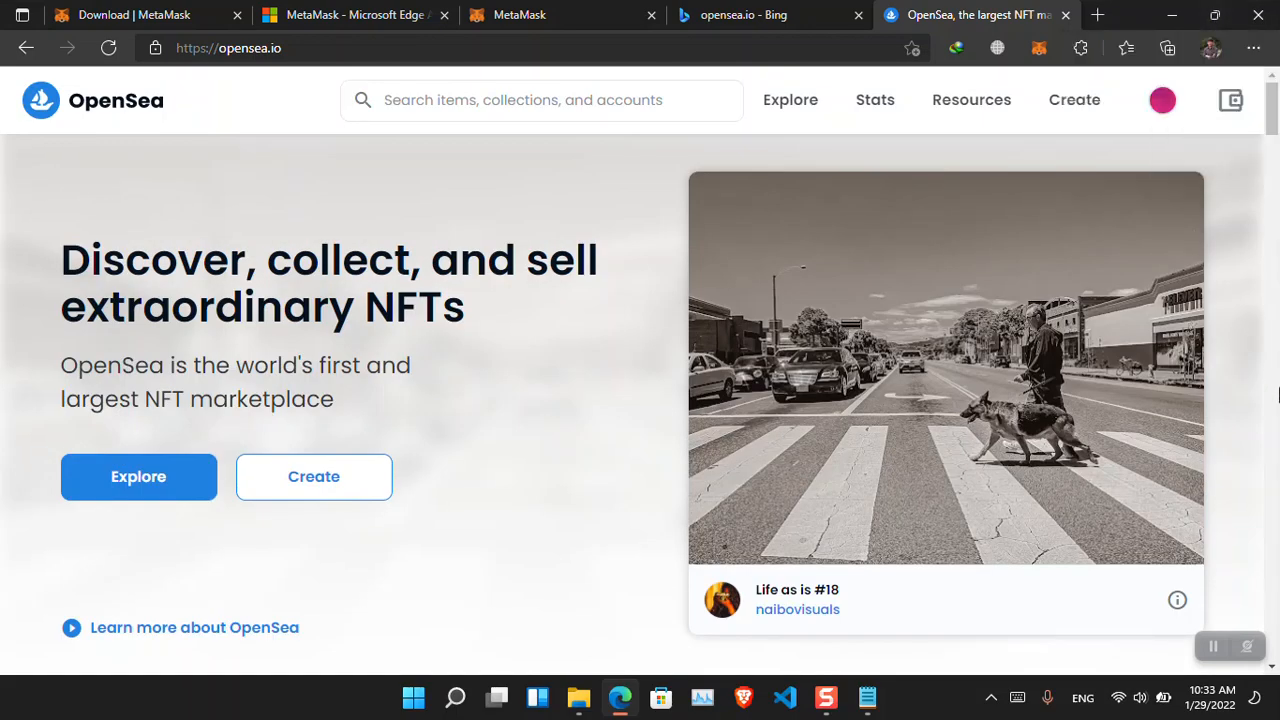
key(F11)
mouse_move(1162, 40)
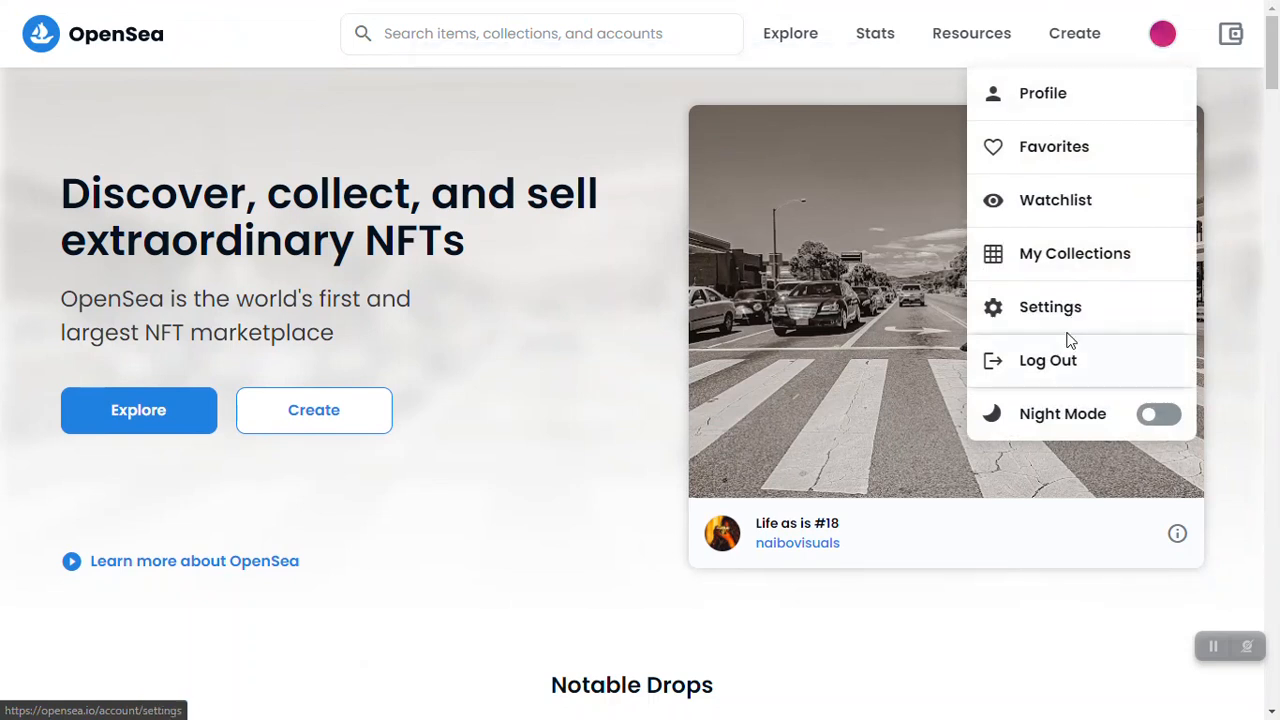
click(1006, 317)
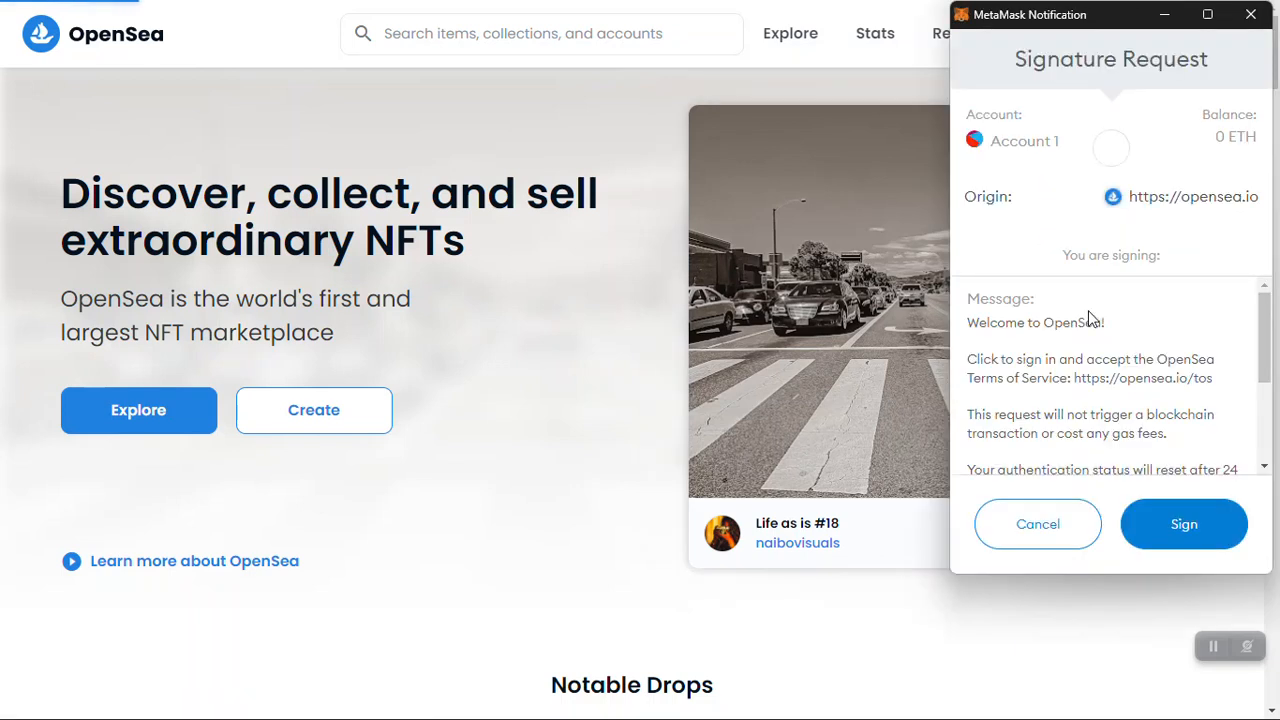
click(1177, 540)
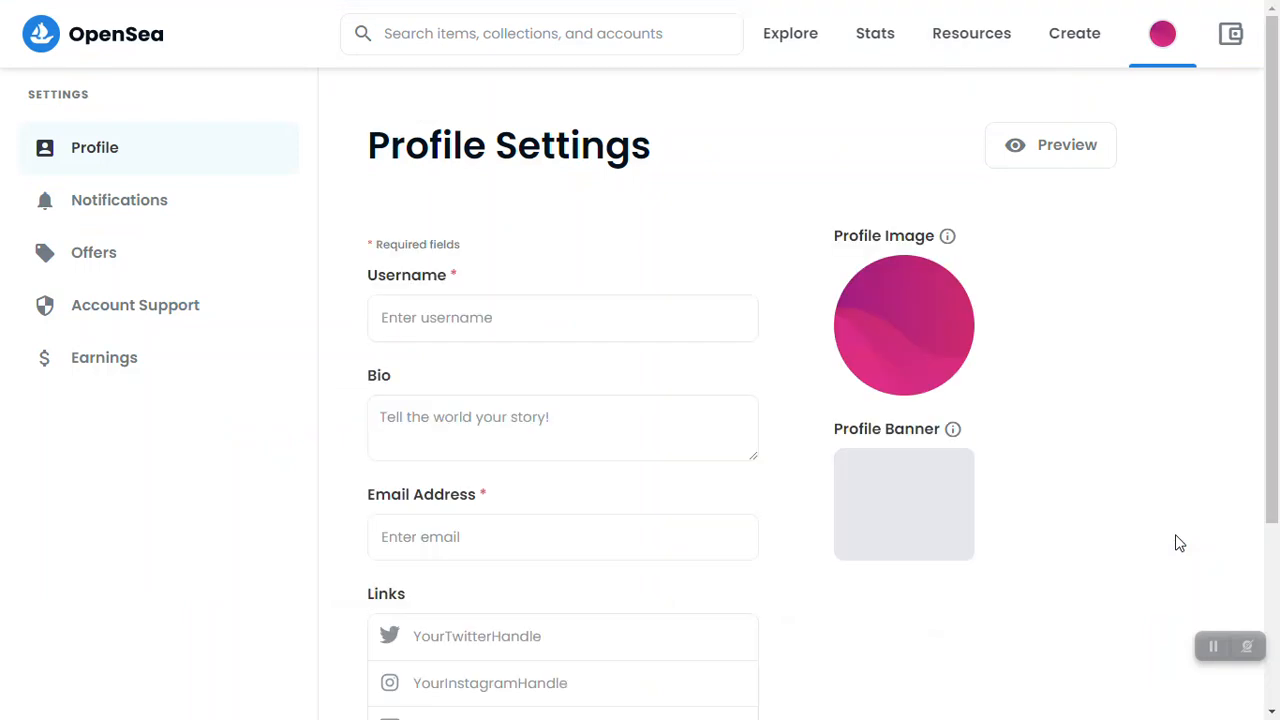
- Try to set the OpenSea profile's username to Shapes, and move on to the bio
mouse_move(1275, 224)
mouse_down()
mouse_move(1276, 300)
mouse_move(1274, 212)
mouse_up()
click(498, 326)
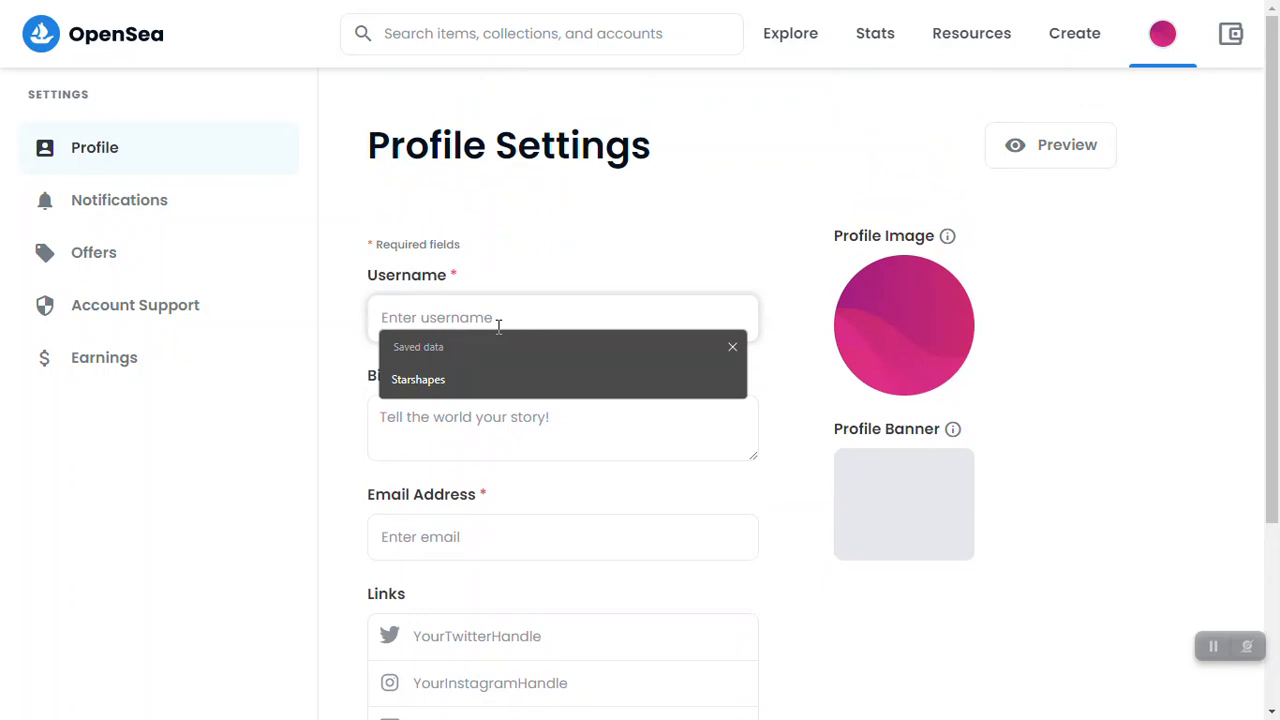
text(SHapes)
key(BackSpace)
key(BackSpace)
key(BackSpace)
key(BackSpace)
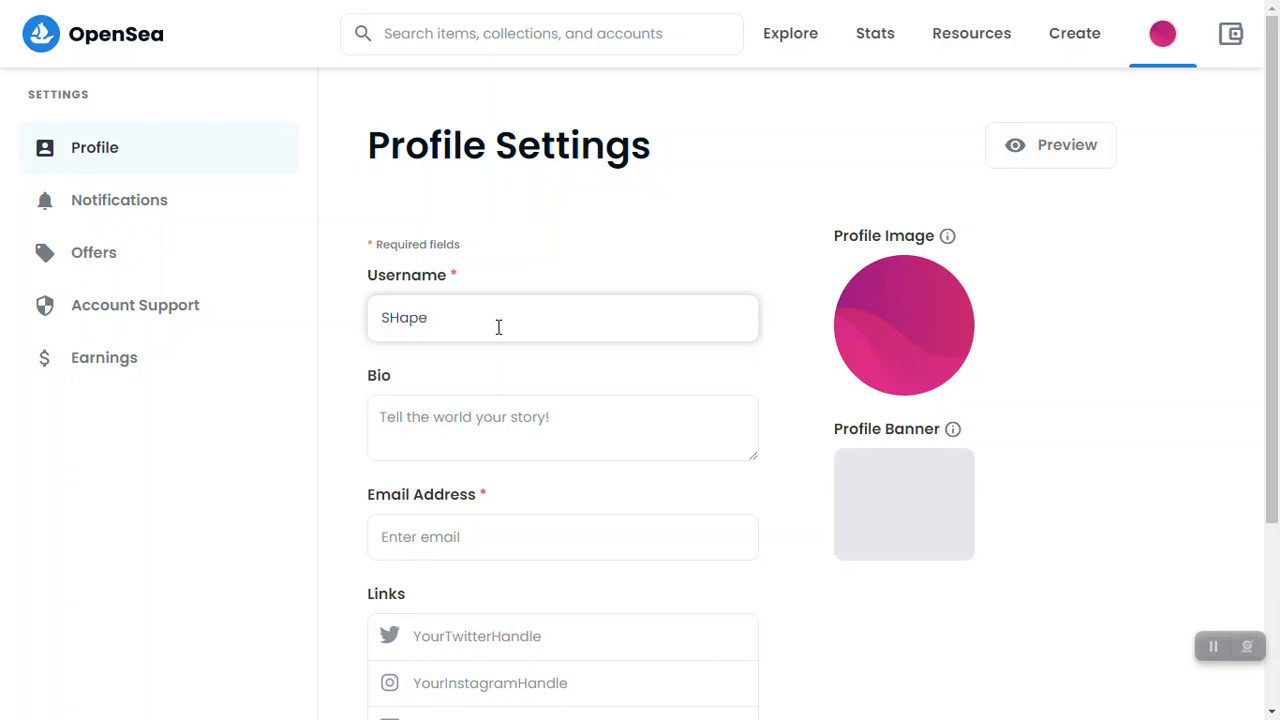
key(BackSpace)
text(hapes)
click(500, 418)
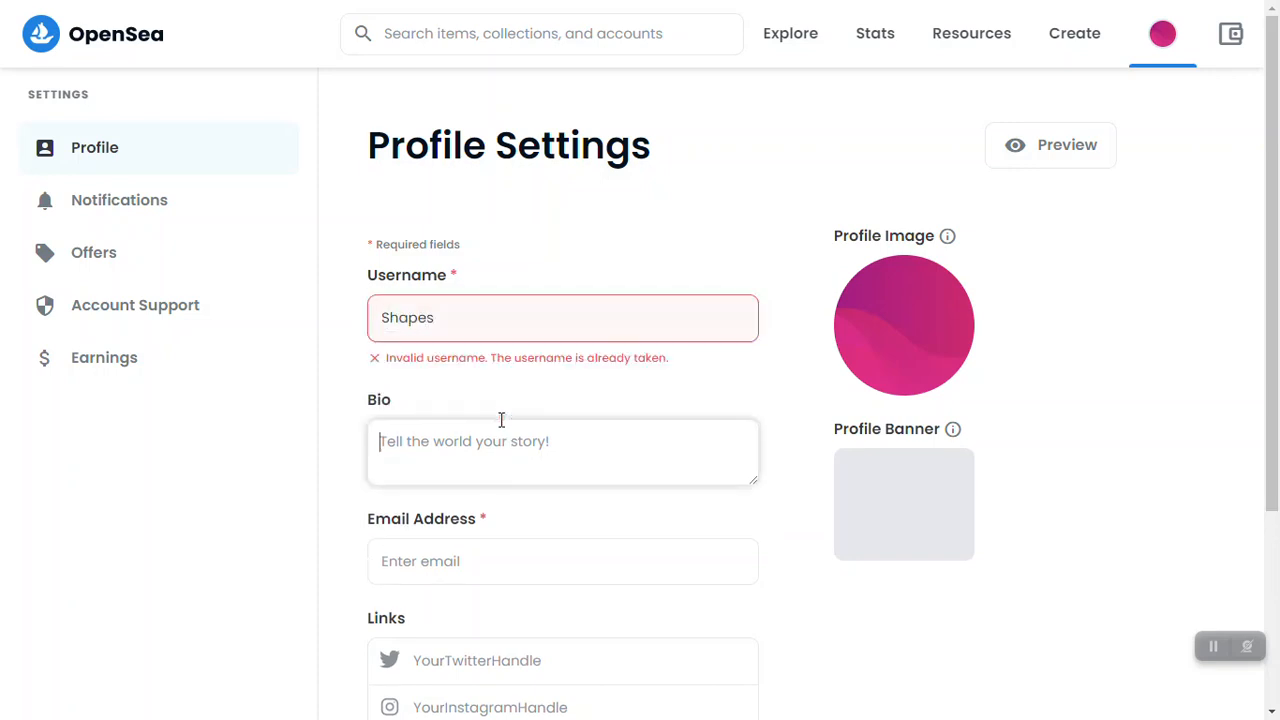
- Change the OpenSea profile's username to CrazyShapes and move on to the bio
click(477, 326)
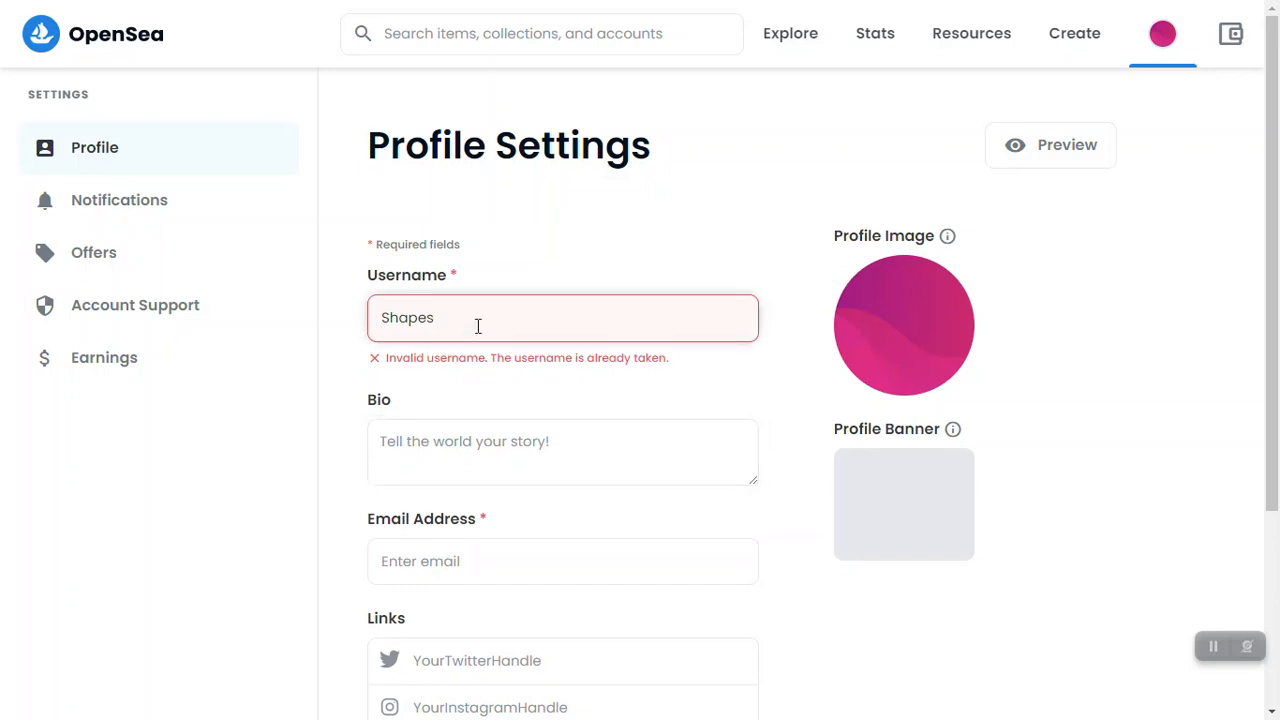
key(Home)
text(Crazy)
click(481, 417)
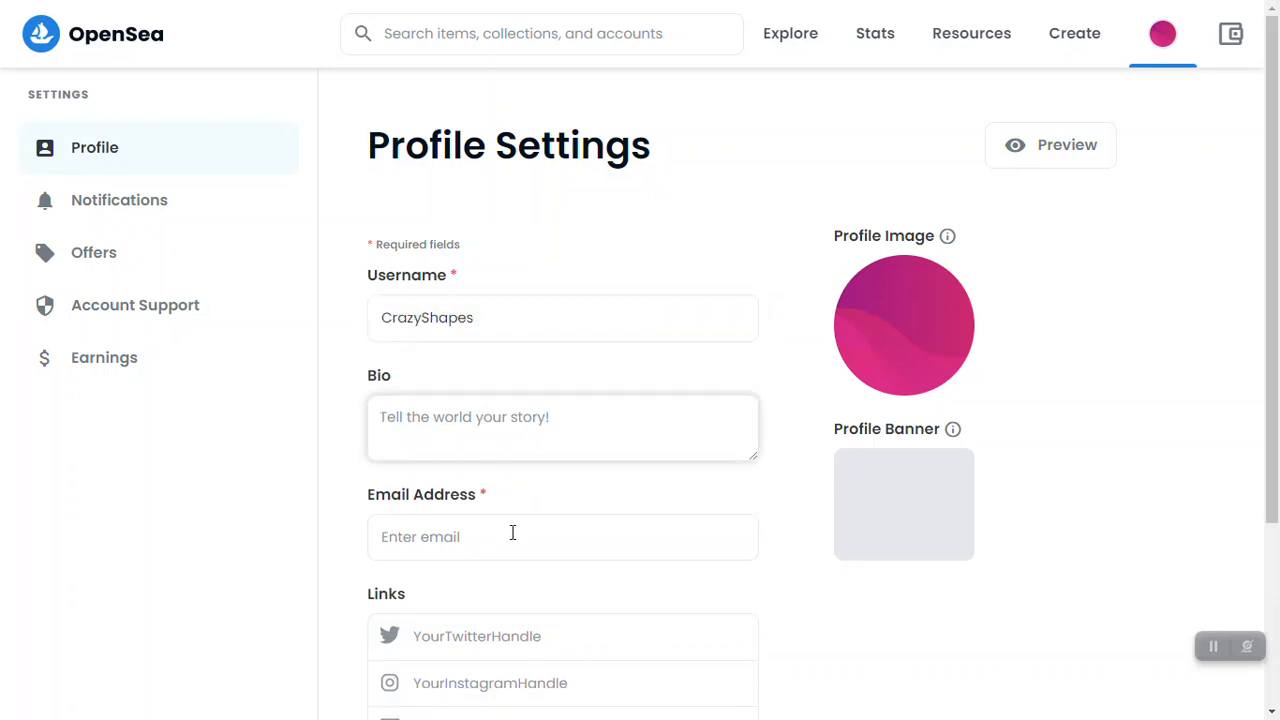
- Search for temp email in a new browser tab and open the Tempail temporary email site from the results
key(ctrl+t)
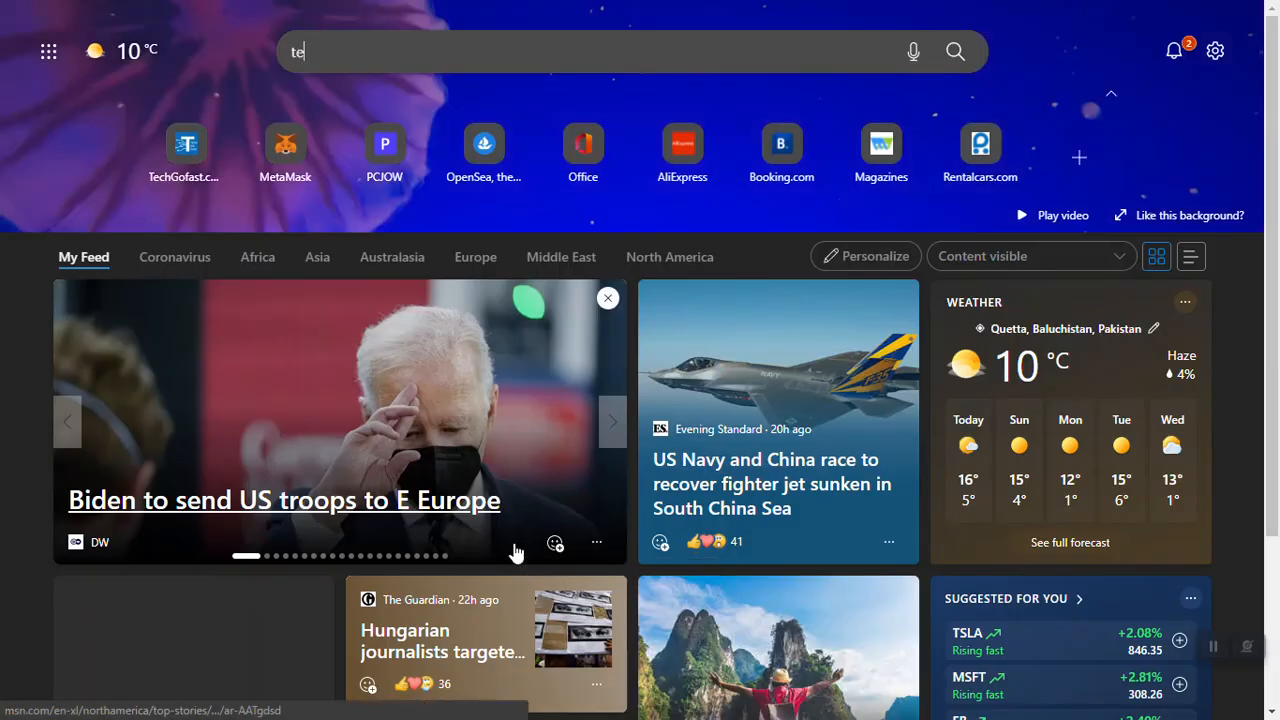
text(temp)
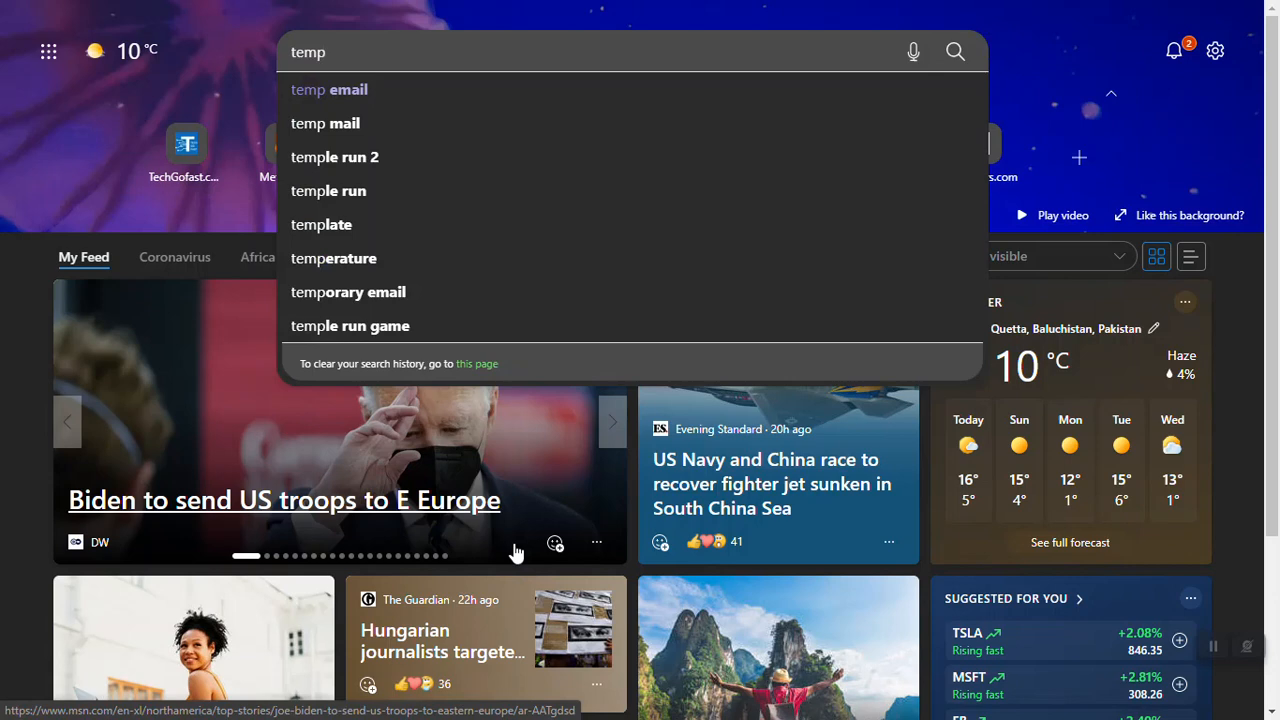
key(Down)
key(Return)
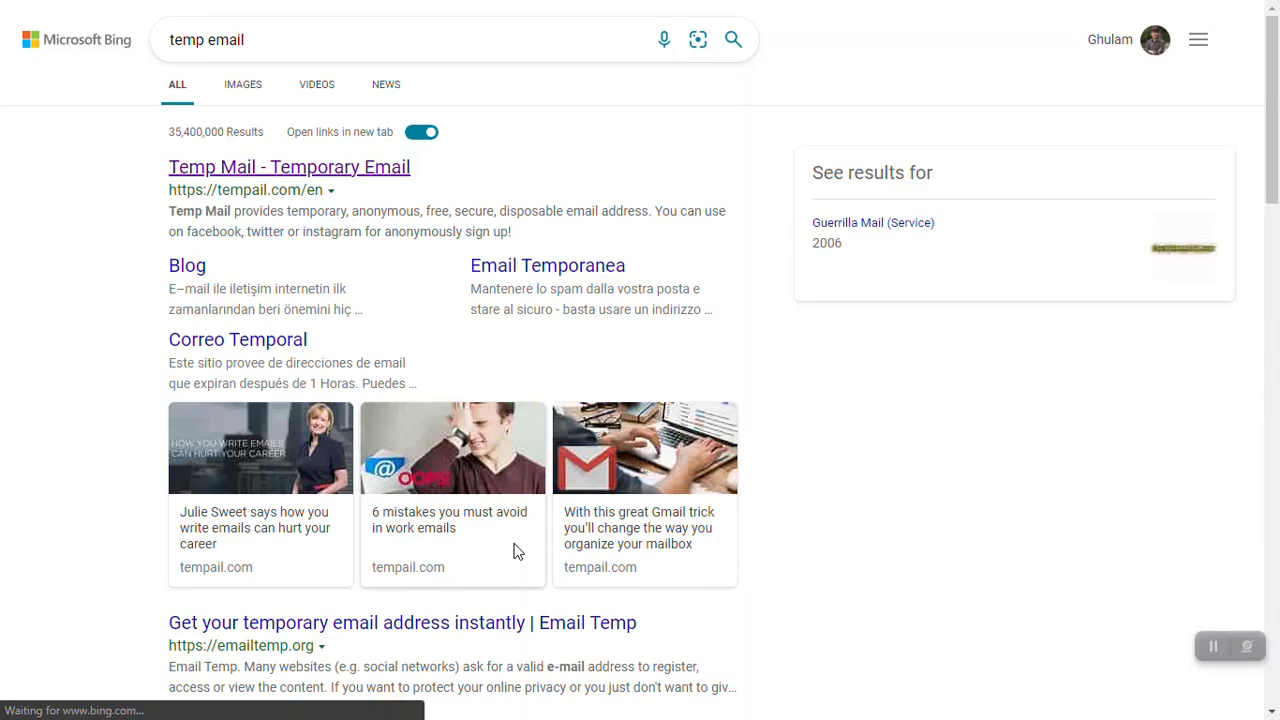
click(264, 175)
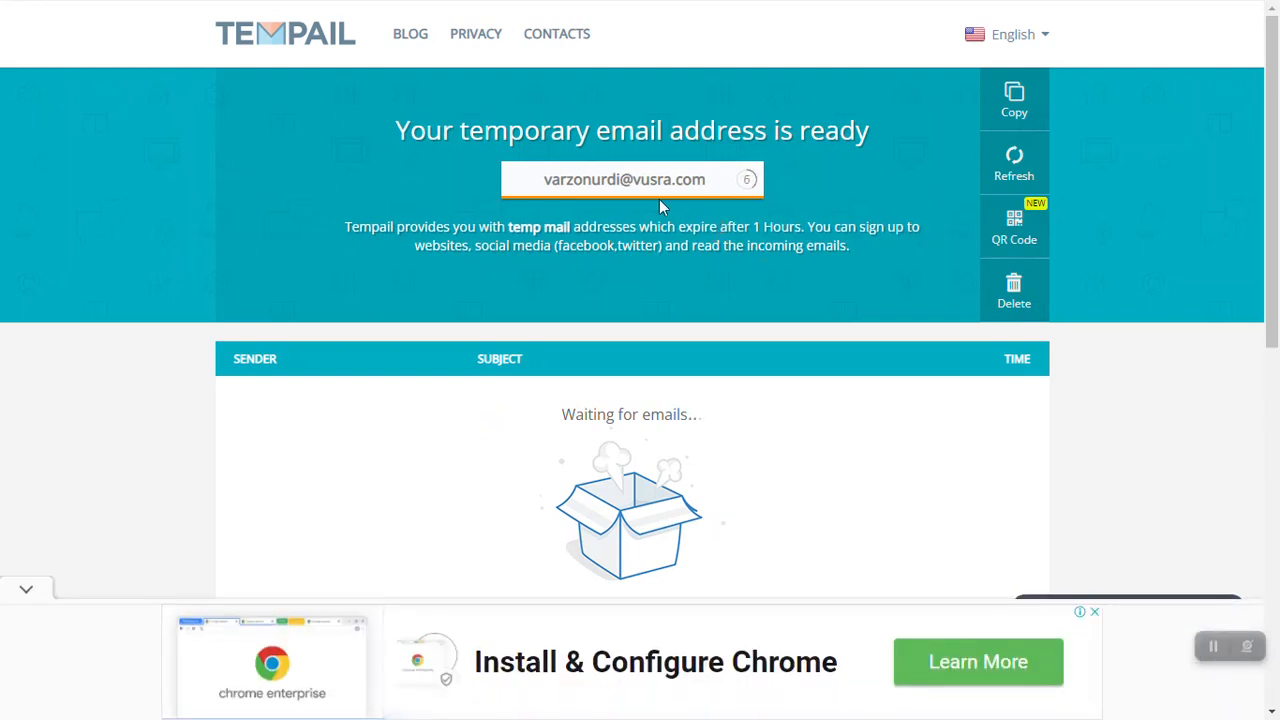
- Copy the temporary email address from Tempail and paste it as the email address in the OpenSea profile settings
click(602, 187)
key(ctrl+c)
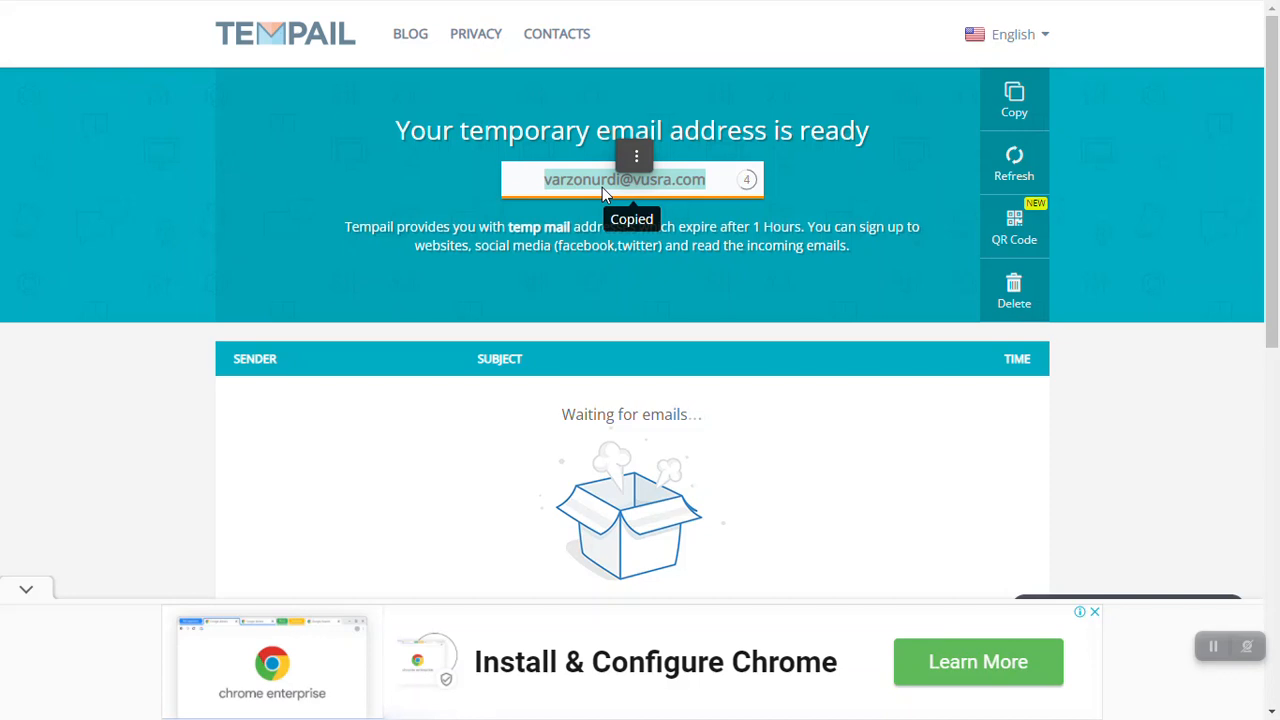
key(ctrl+Tab)
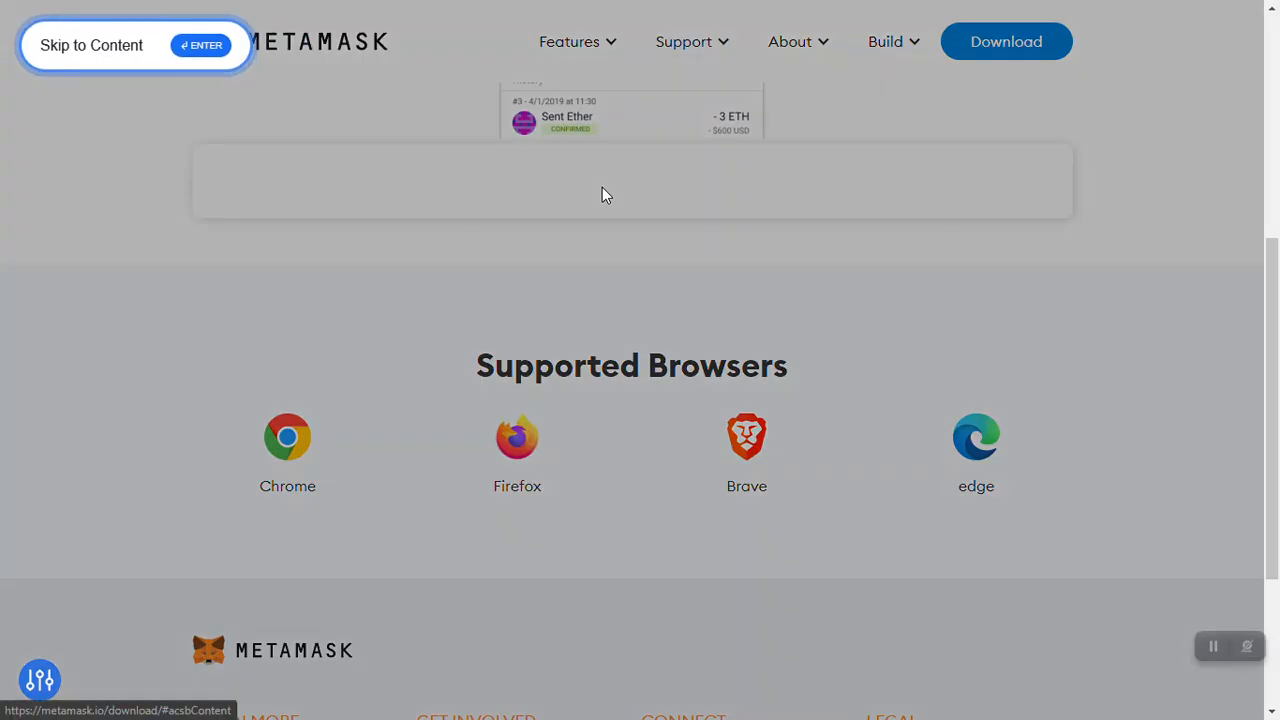
key(ctrl+Tab)
key(ctrl+Tab)
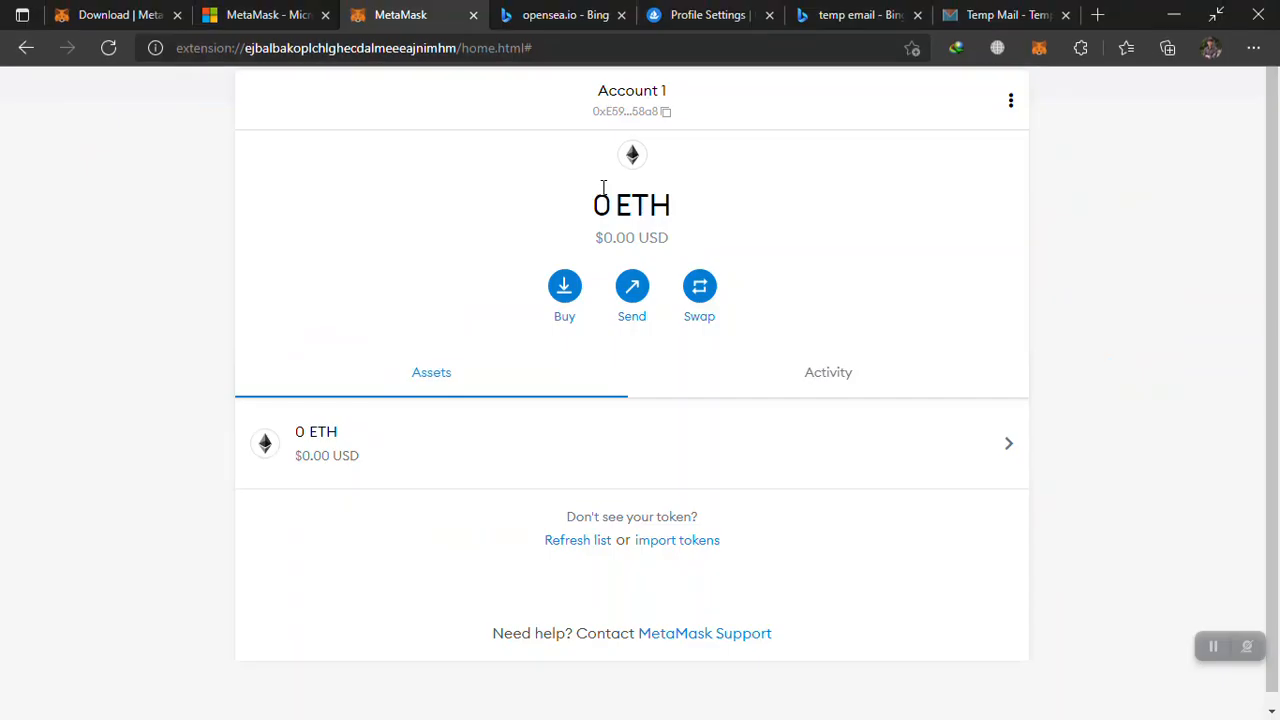
key(ctrl+Tab)
key(ctrl+Tab)
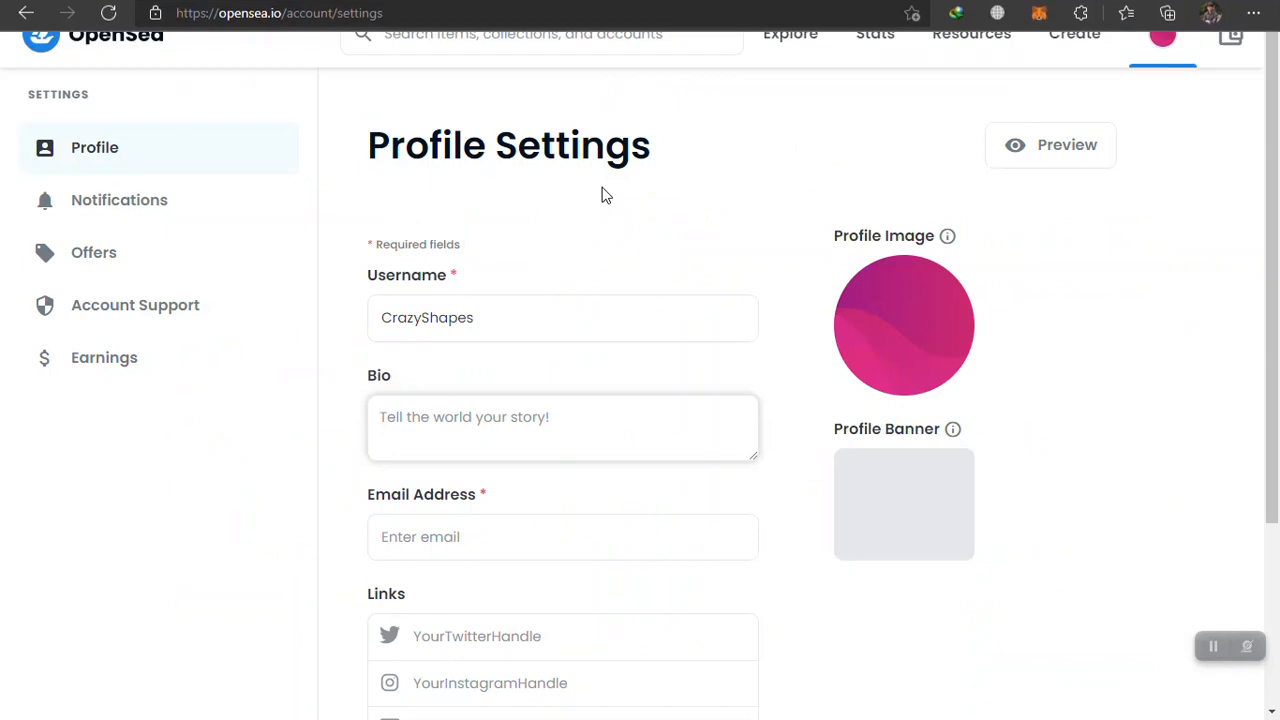
click(465, 532)
key(ctrl+v)
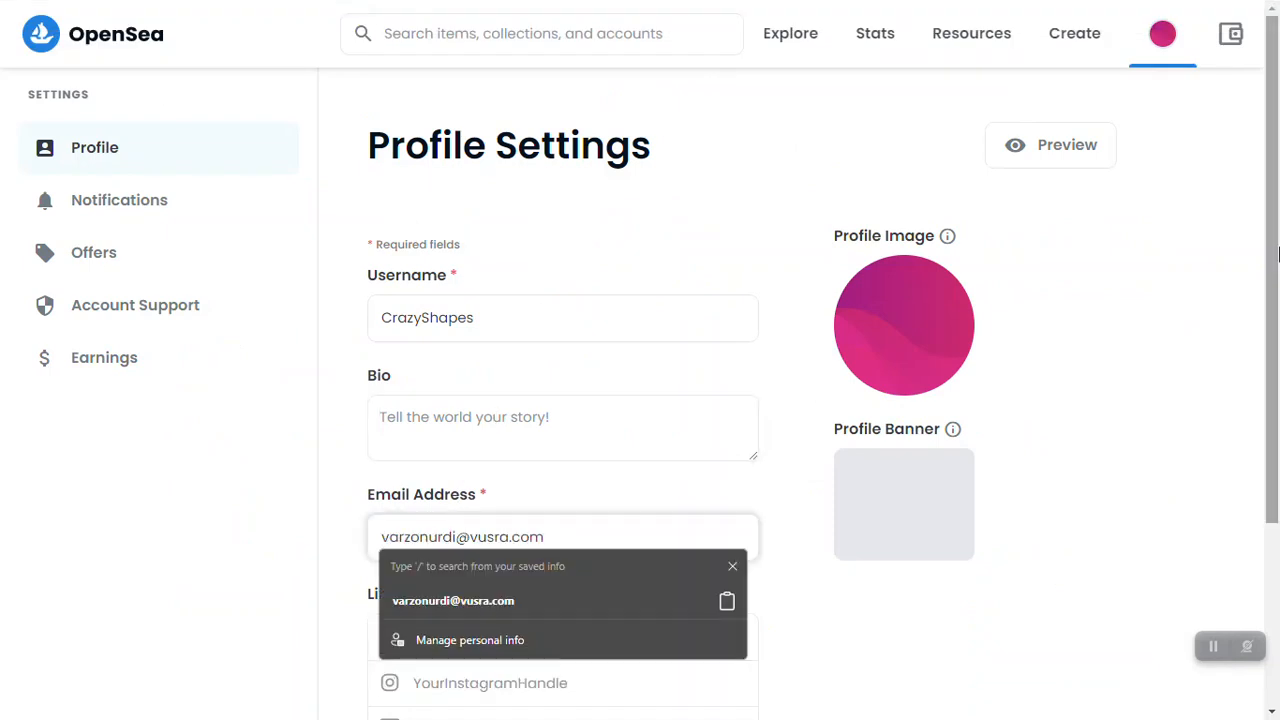
- Review the remaining profile fields and save the OpenSea profile settings
drag(1277, 255, 1278, 407)
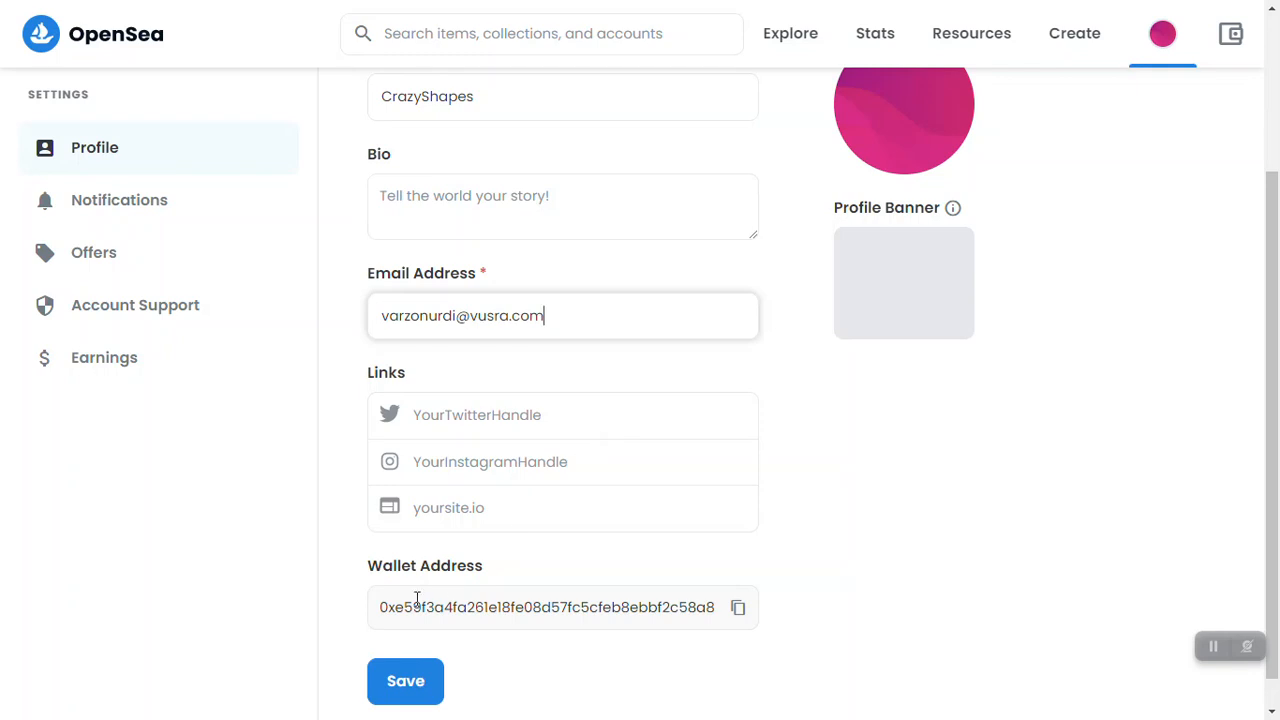
drag(1277, 472, 1277, 362)
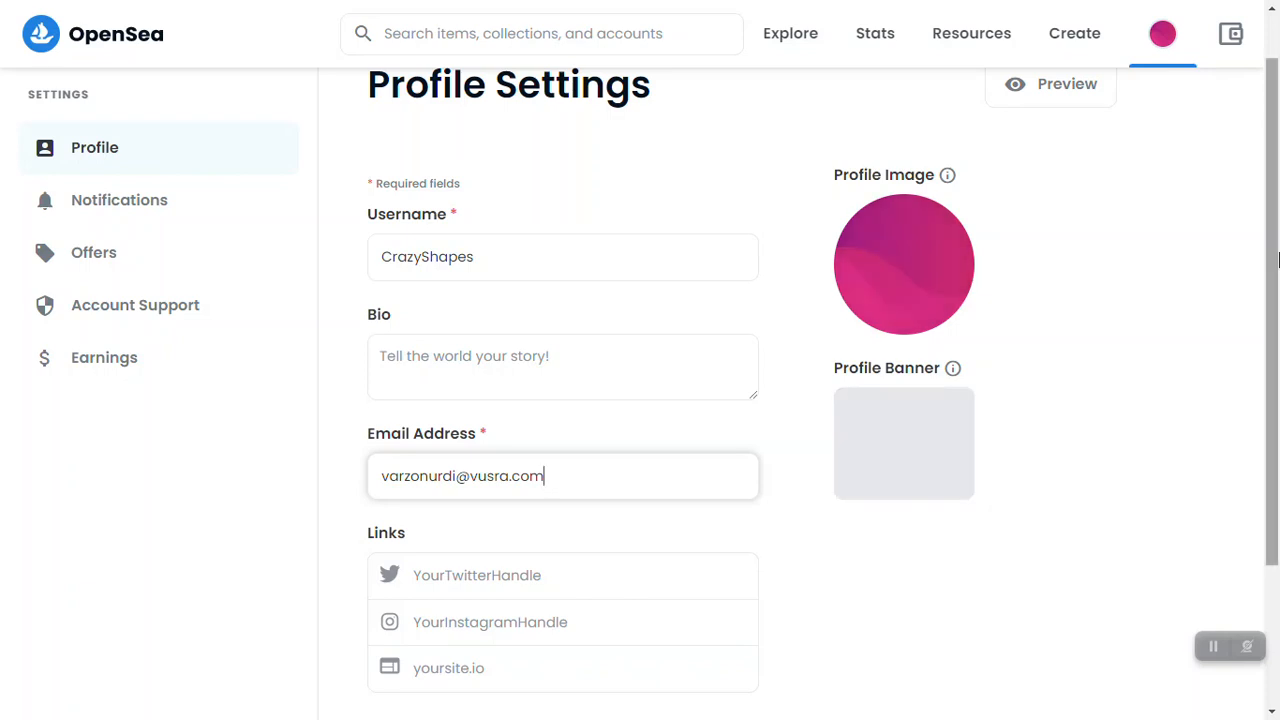
scroll(558, 645, down, 2)
click(421, 664)
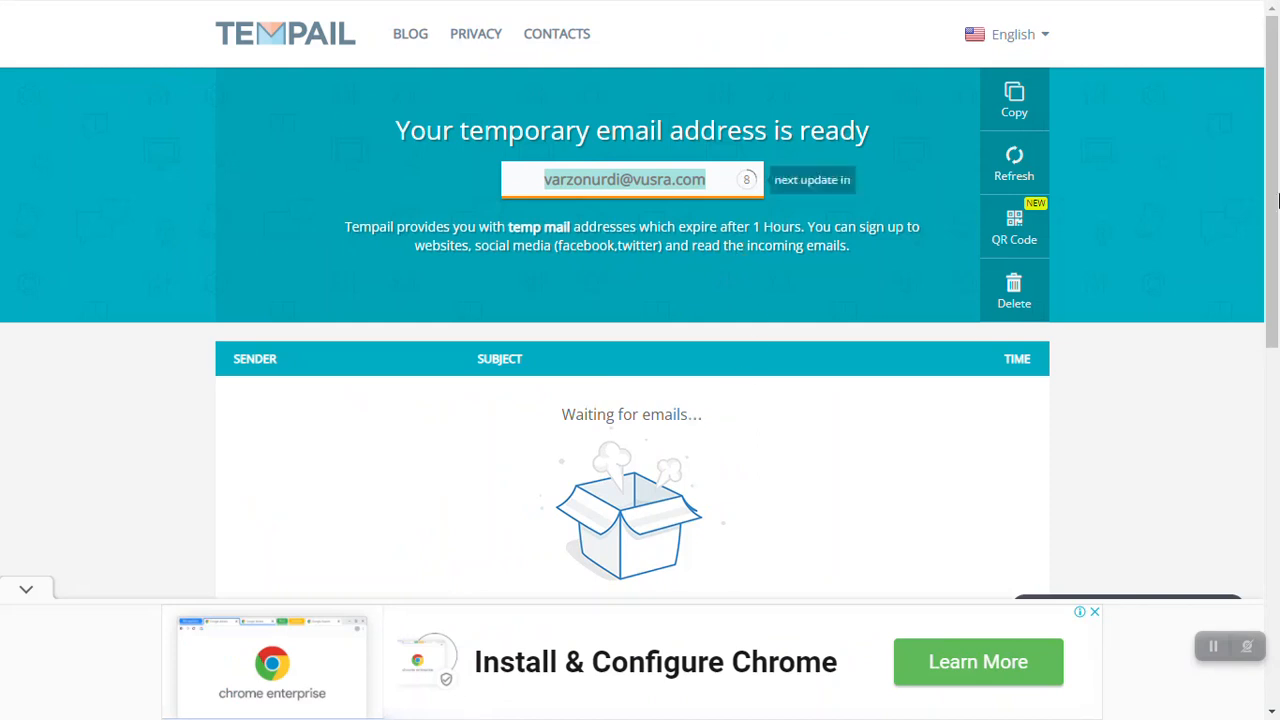
- Refresh the Tempail inbox twice to check for the OpenSea verification email
drag(1277, 182, 1277, 183)
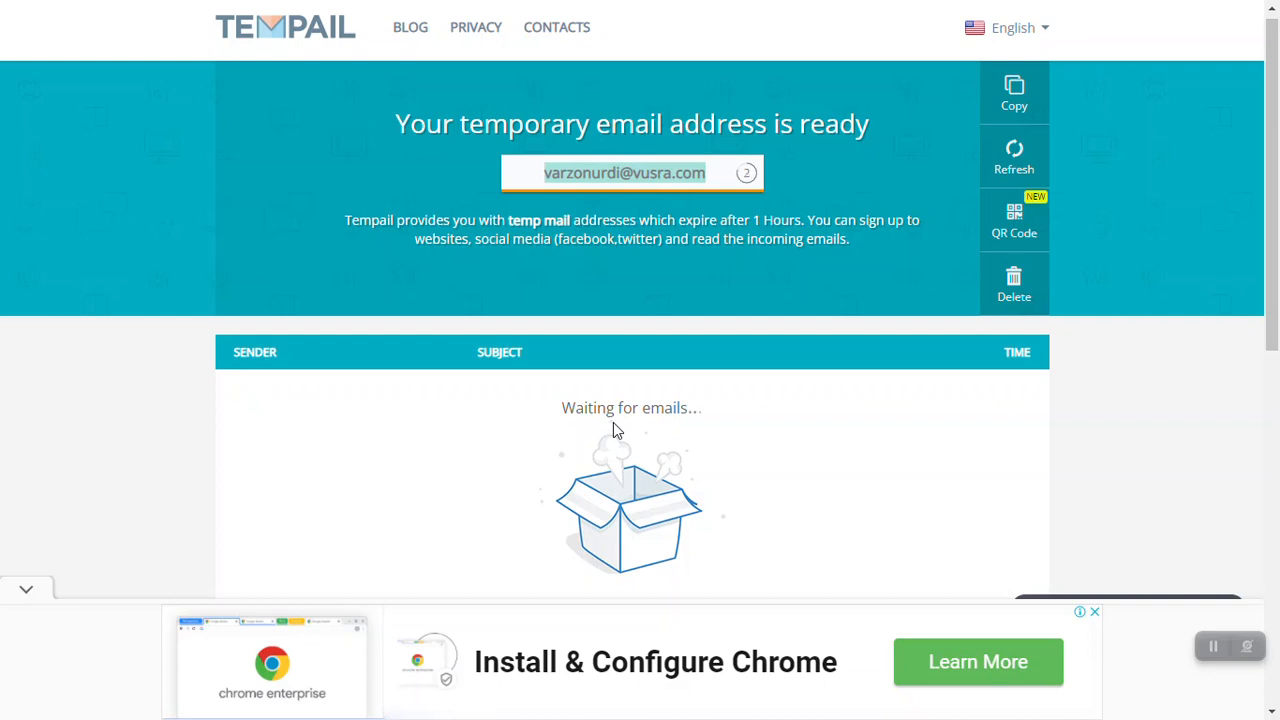
click(1015, 167)
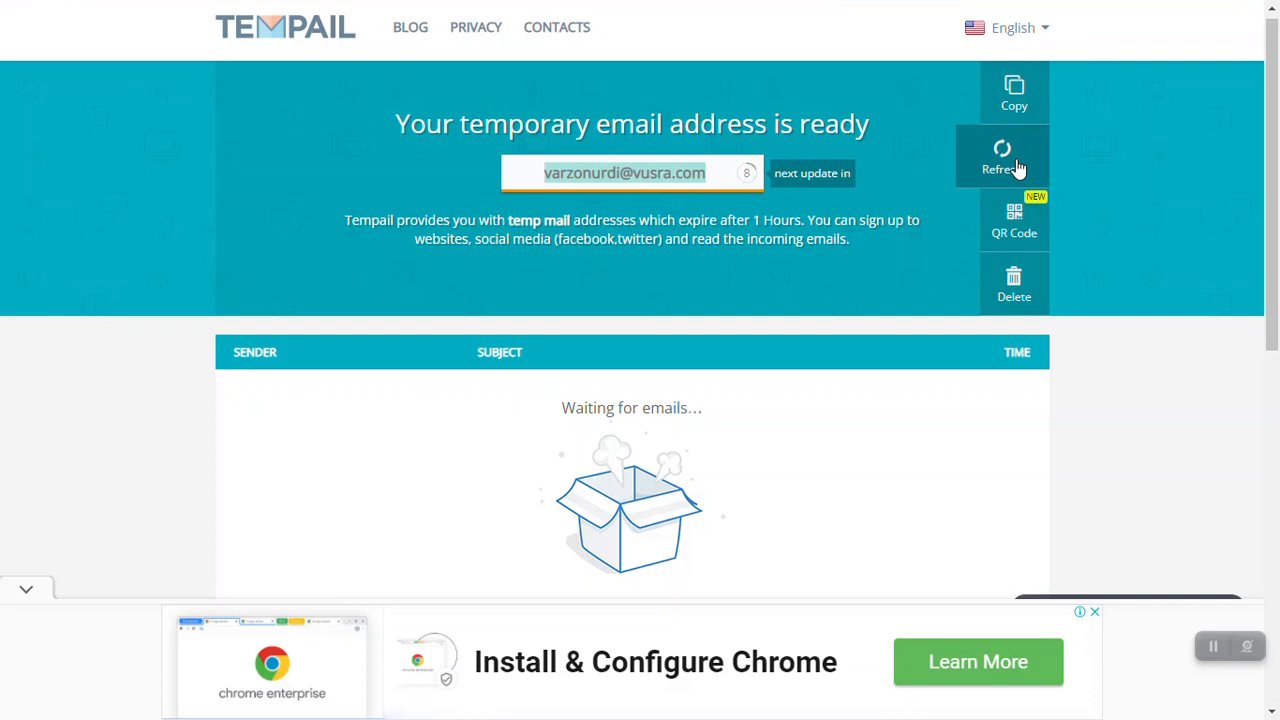
mouse_move(1275, 179)
mouse_down()
mouse_move(1278, 428)
mouse_move(1278, 198)
mouse_up()
click(1033, 130)
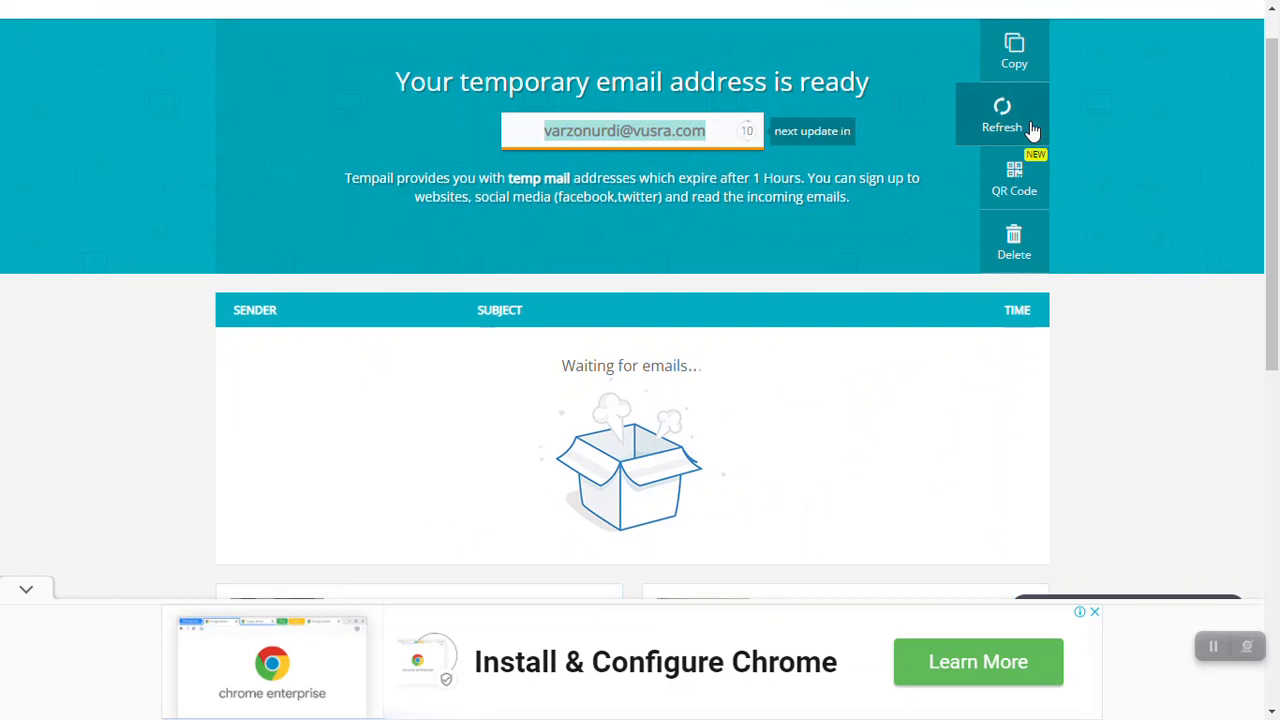
right_click(499, 415)
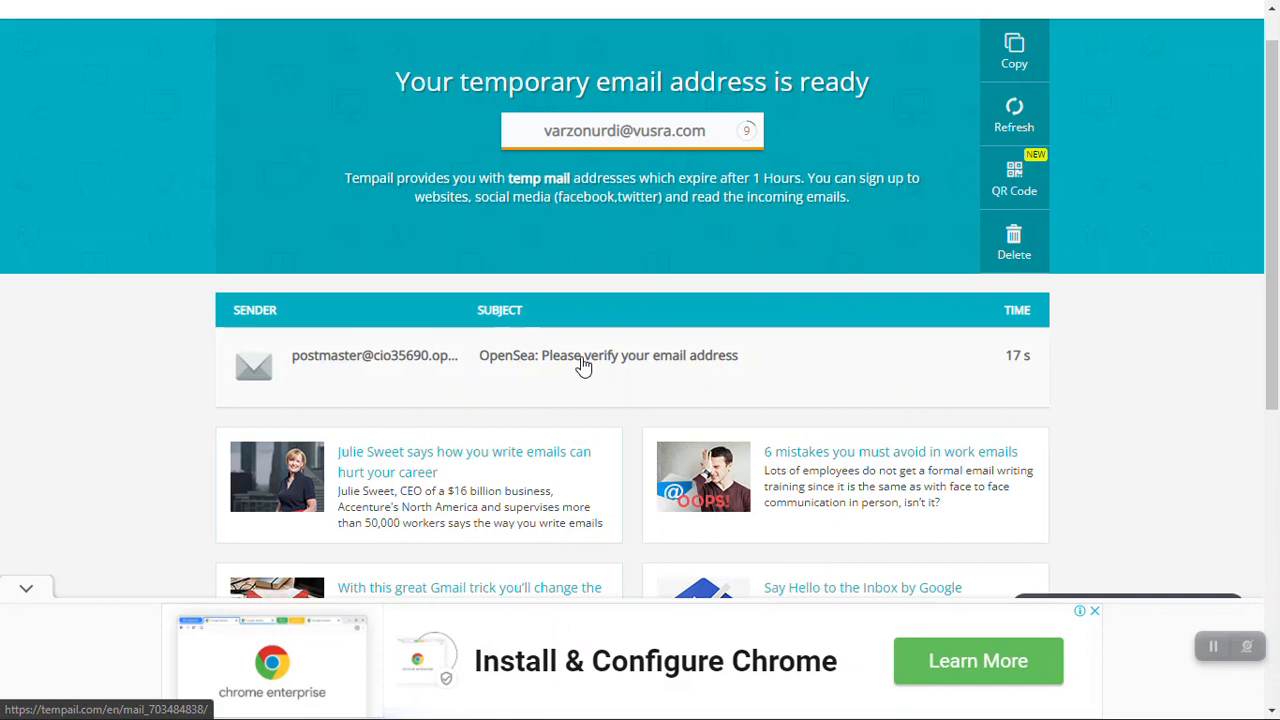
- Open the OpenSea verification email, dismissing the ad, verify the email address and return to the OpenSea marketplace
click(527, 368)
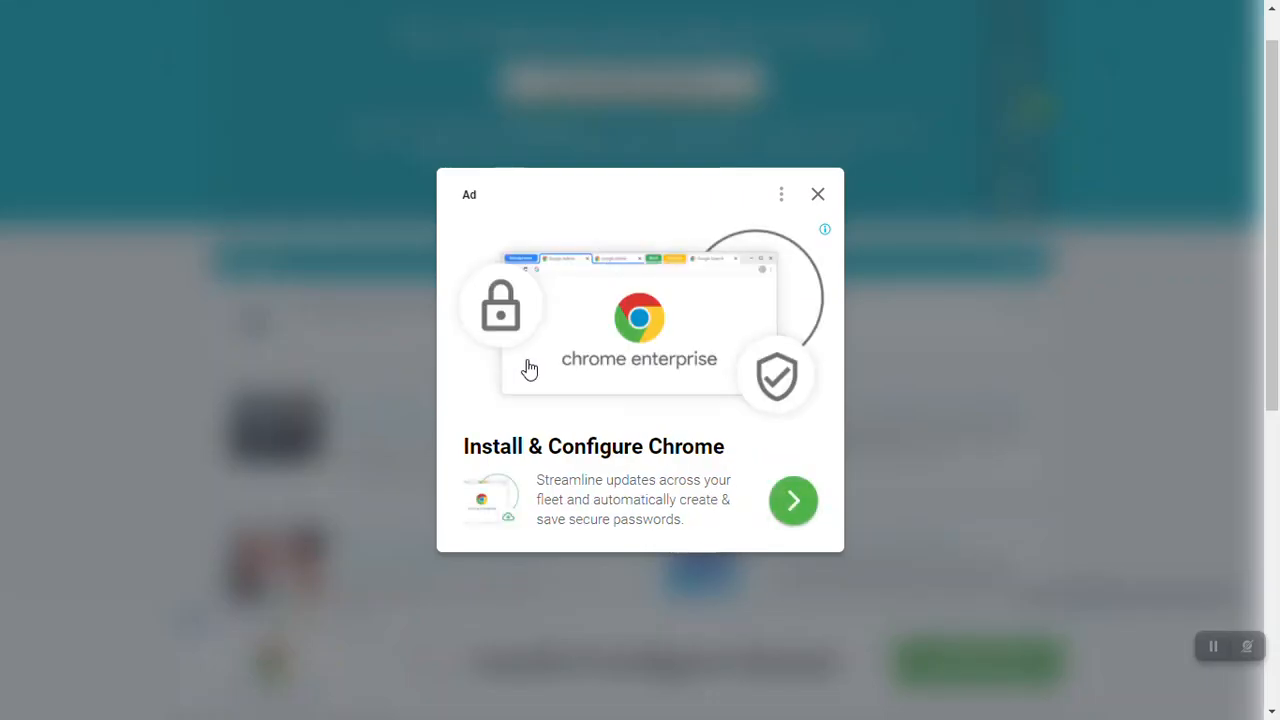
click(818, 197)
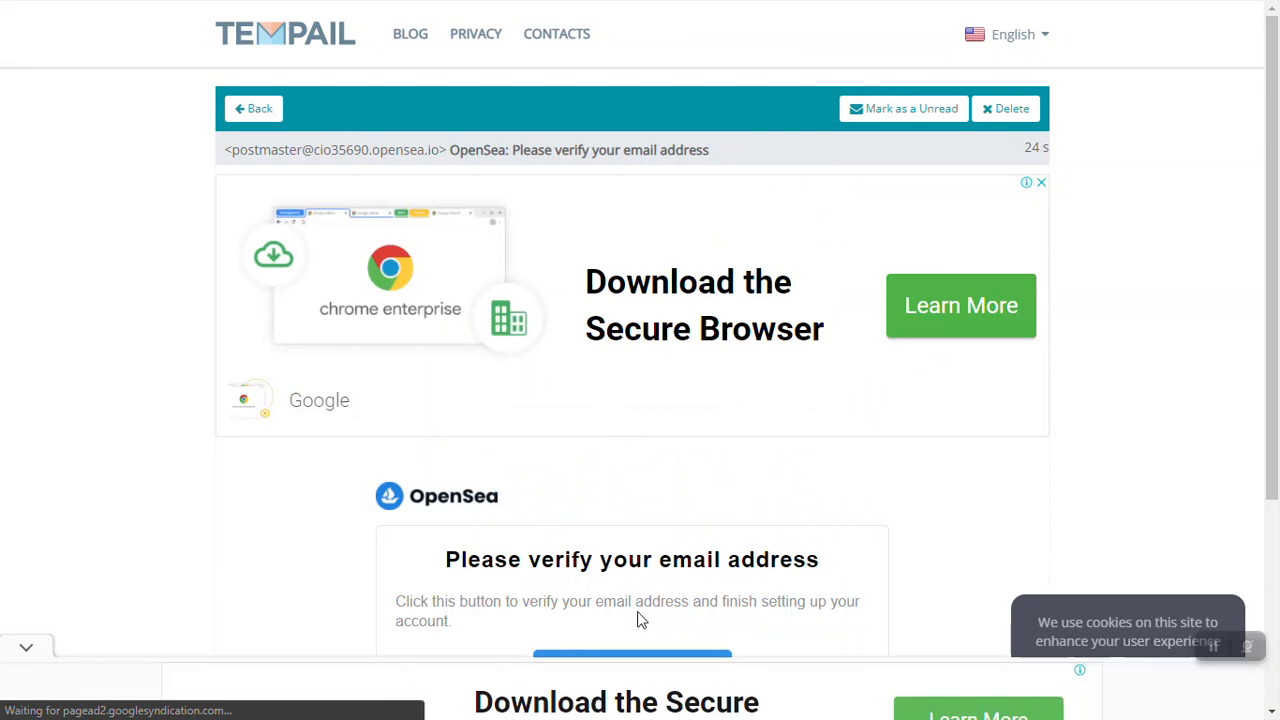
drag(1277, 275, 1279, 438)
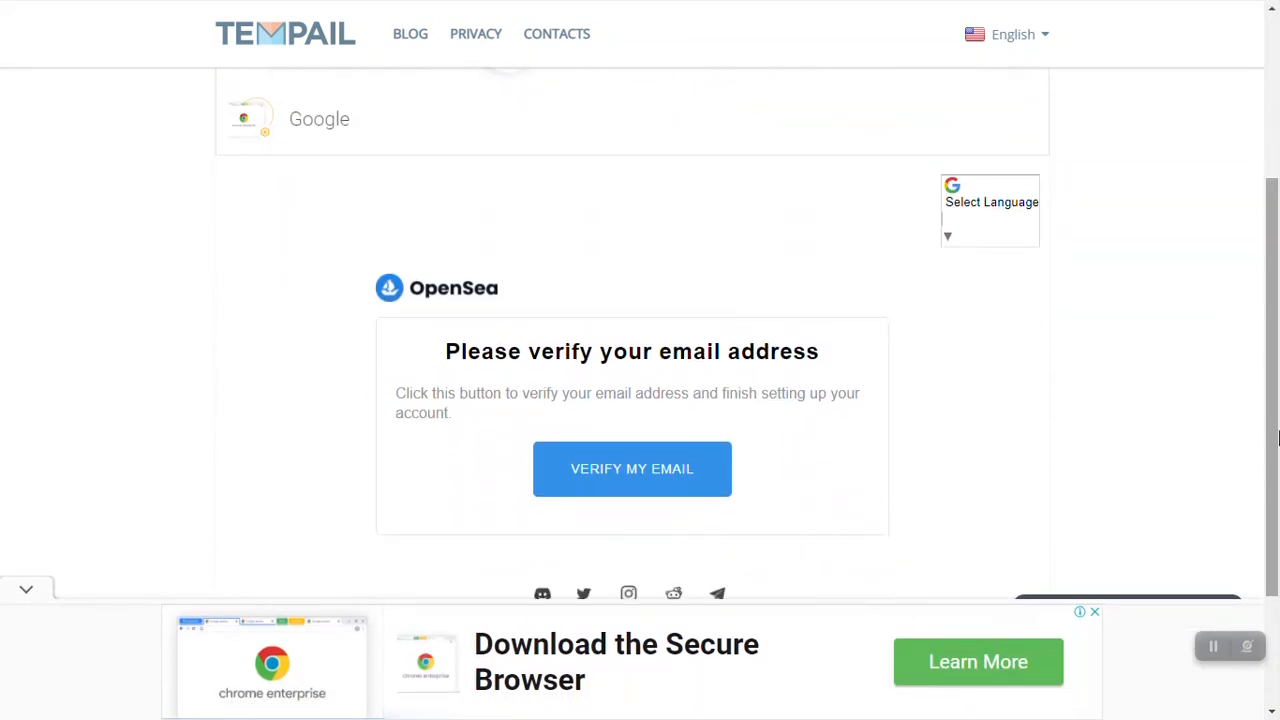
click(629, 469)
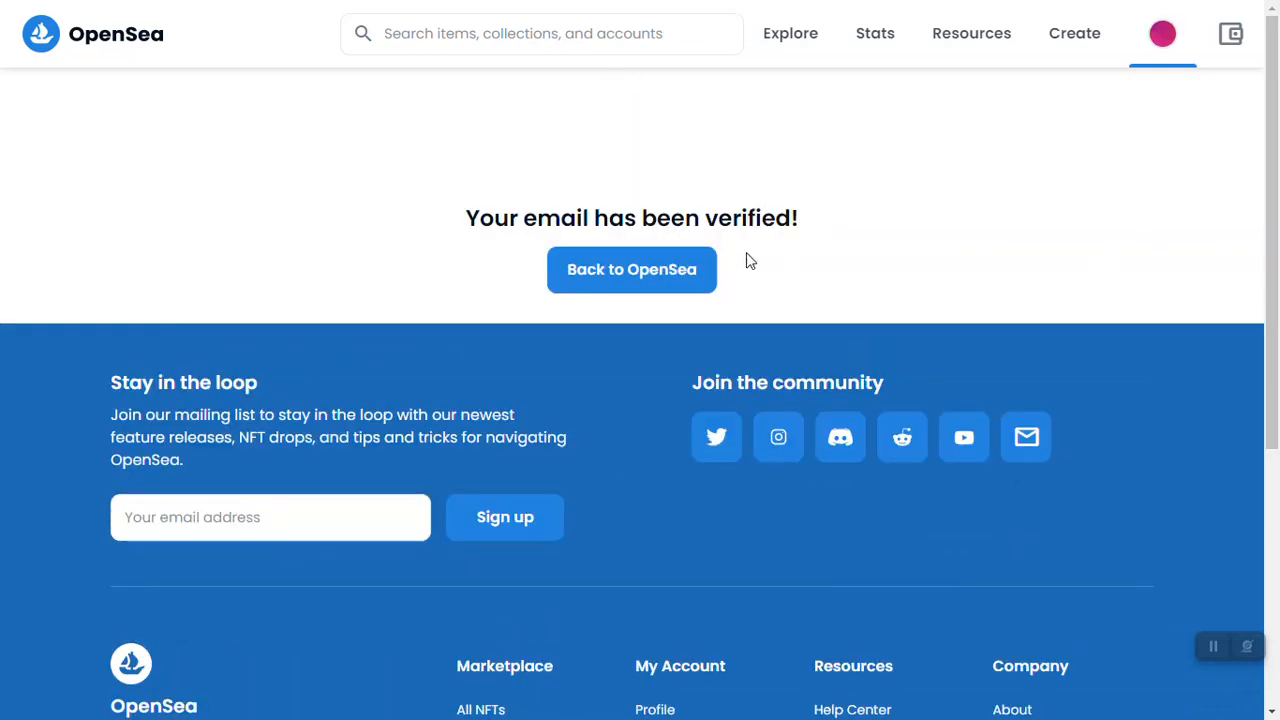
click(677, 282)
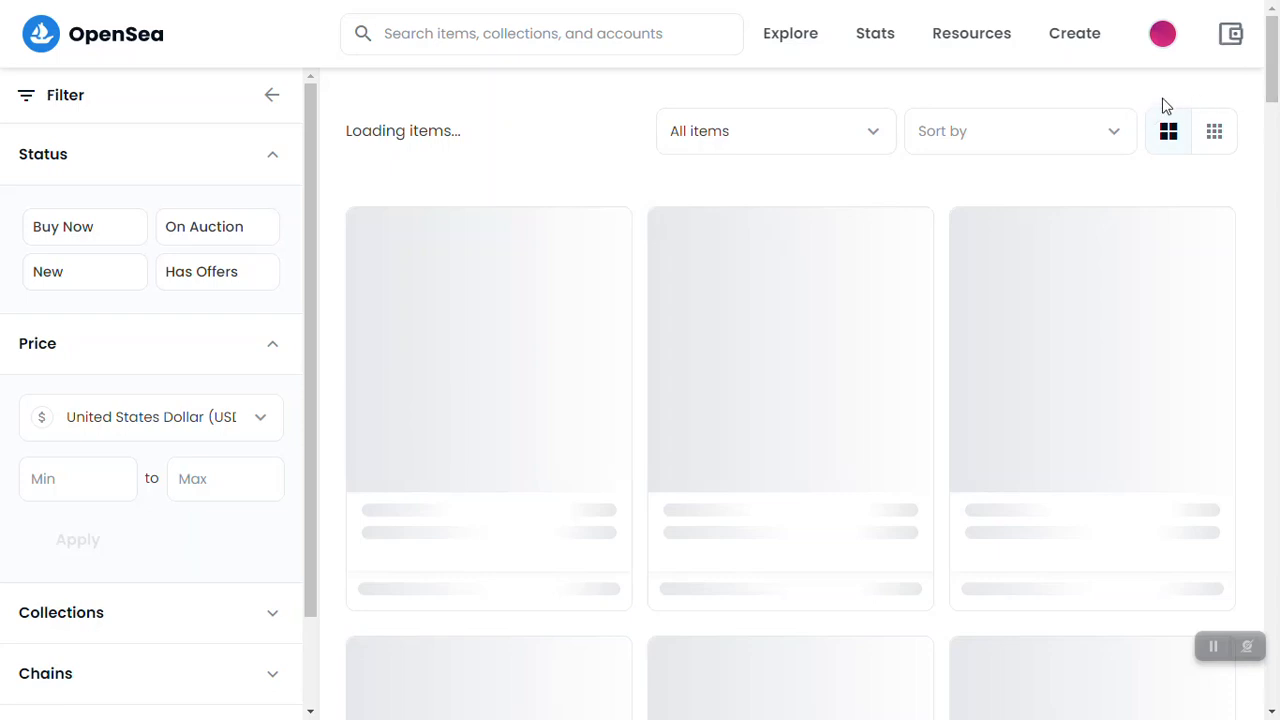
- Start a new OpenSea item, preview Shapes.jpg from the desktop's New folder (2) and upload it as the item's image
click(1076, 38)
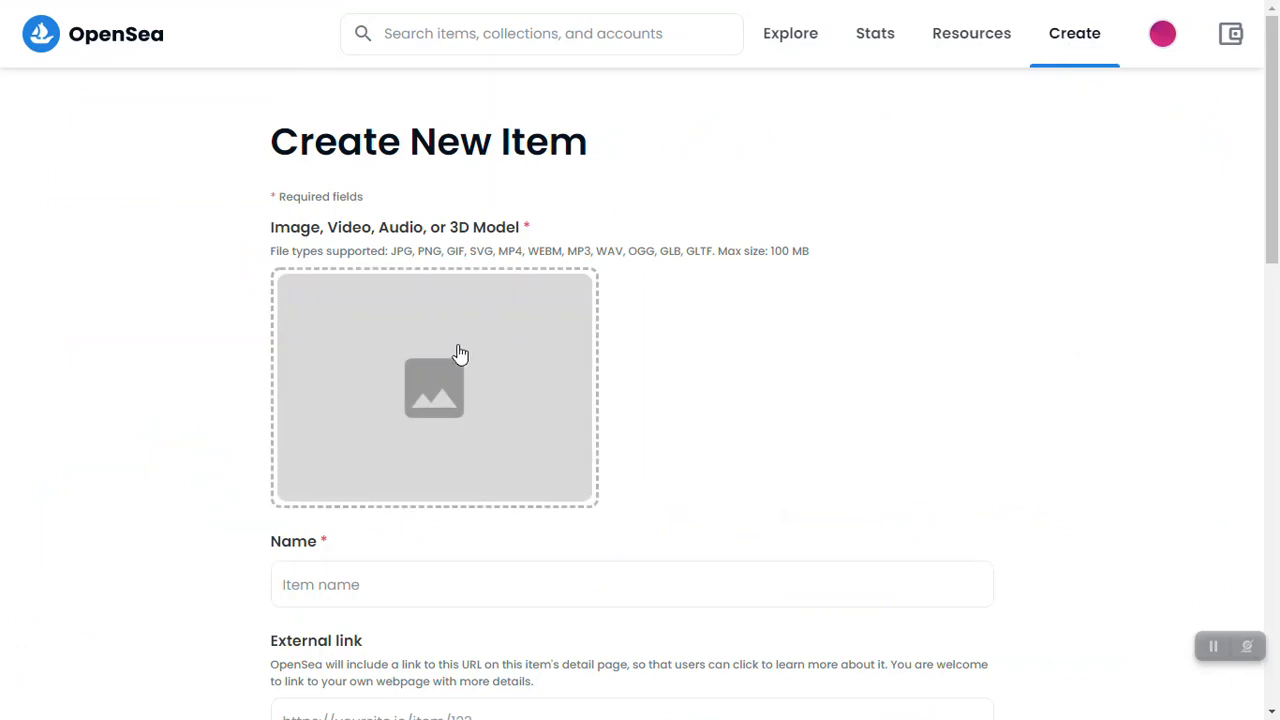
click(443, 399)
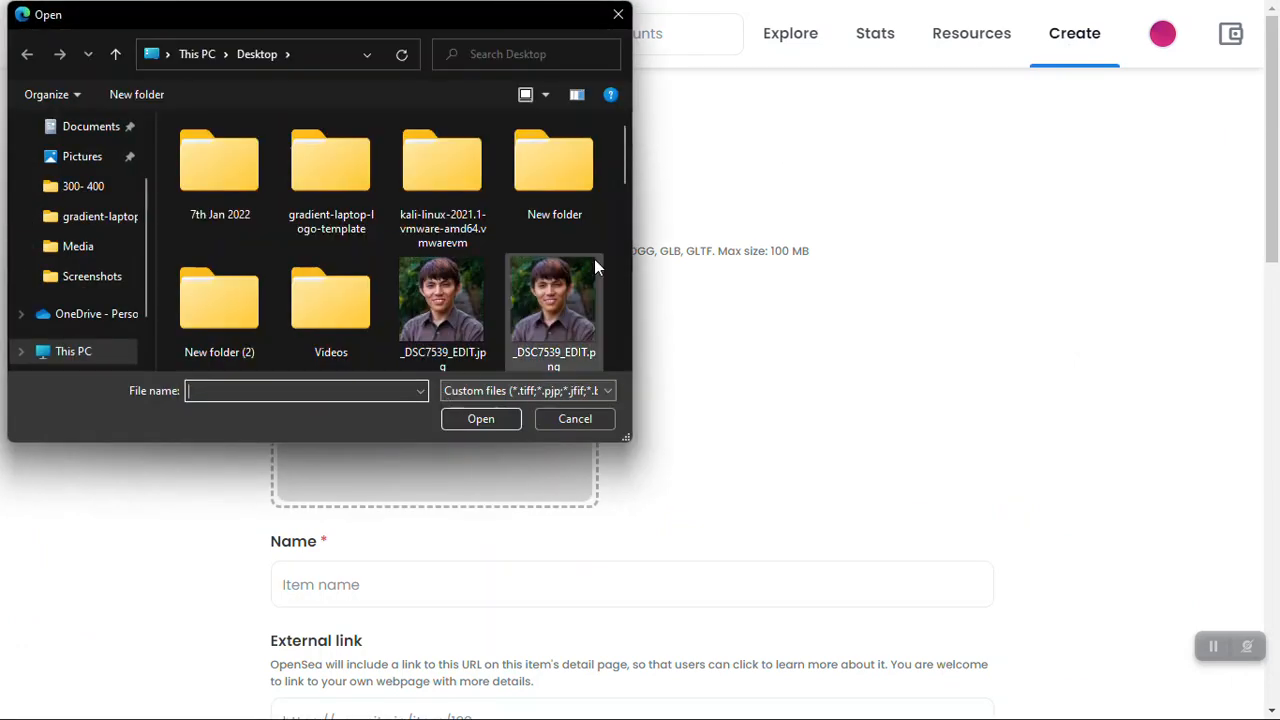
double_click(226, 326)
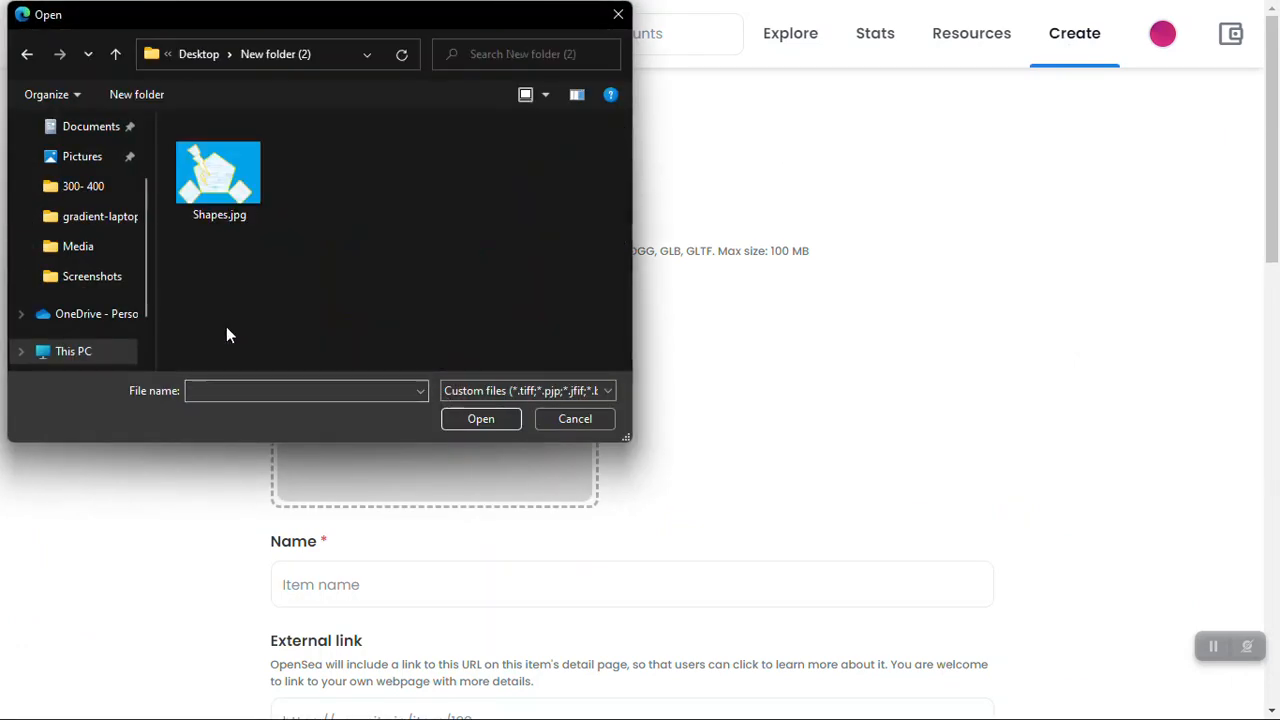
click(221, 191)
right_click(221, 192)
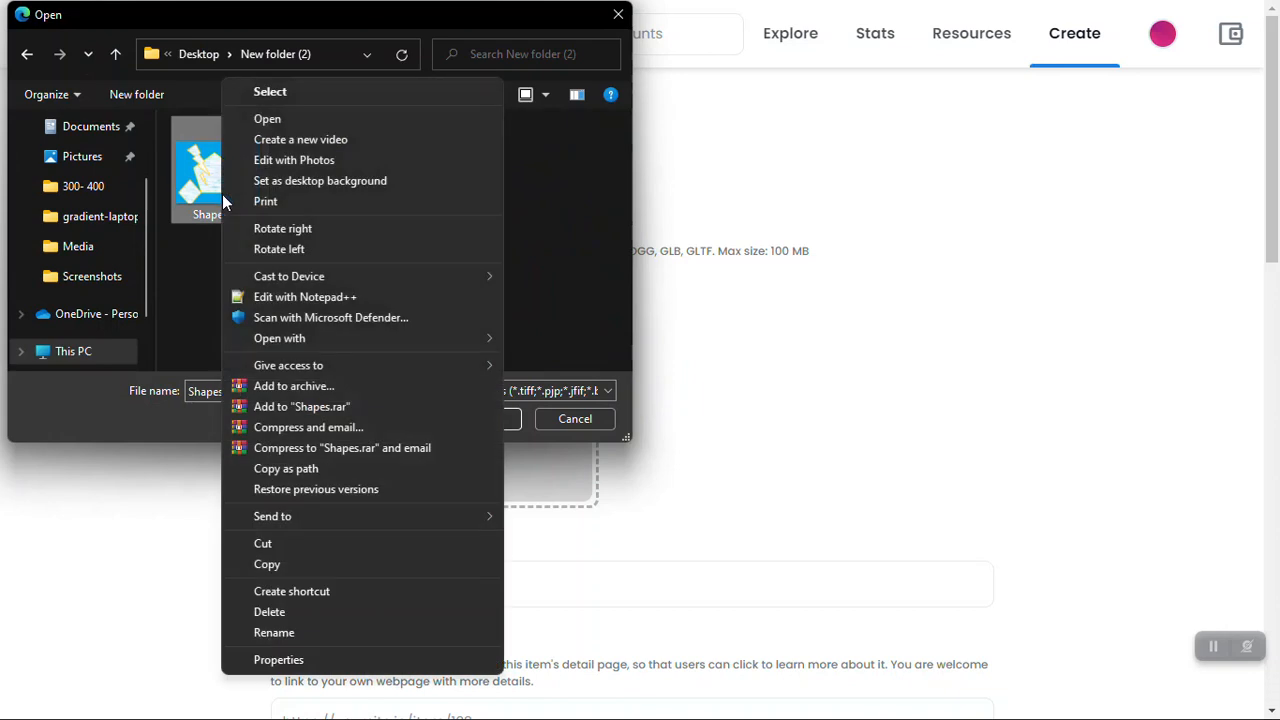
click(382, 122)
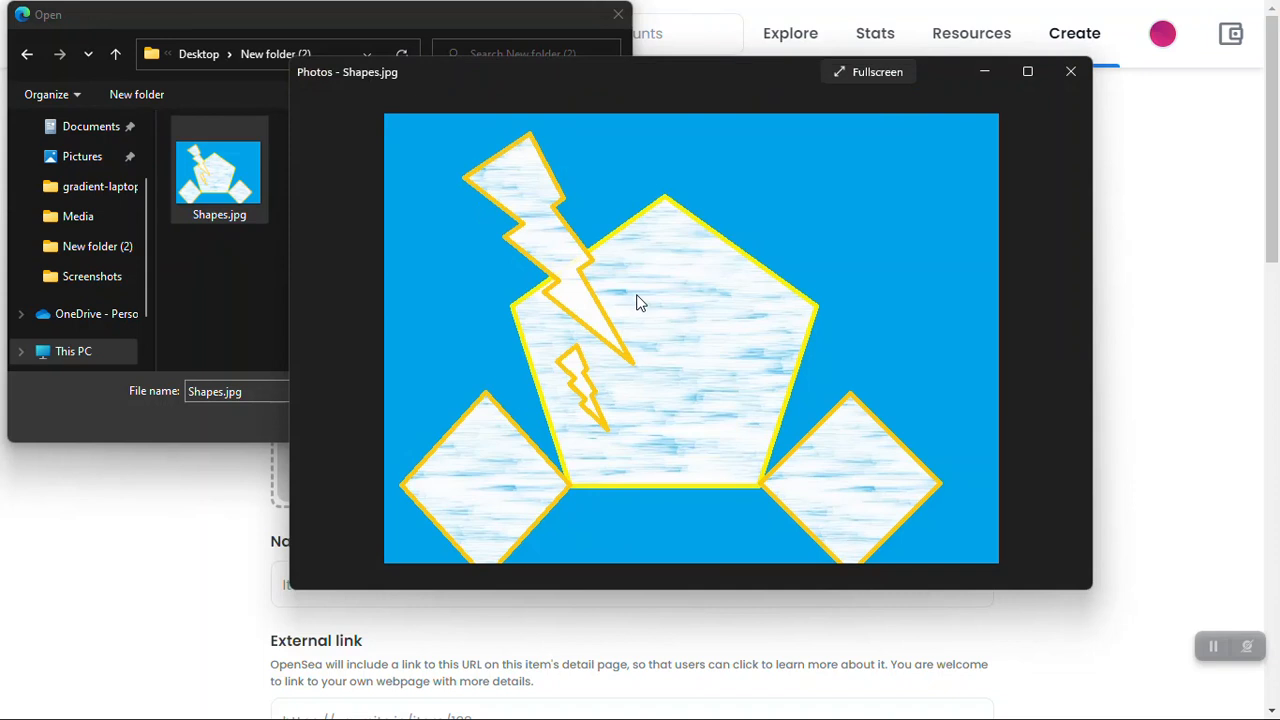
click(1072, 72)
double_click(236, 189)
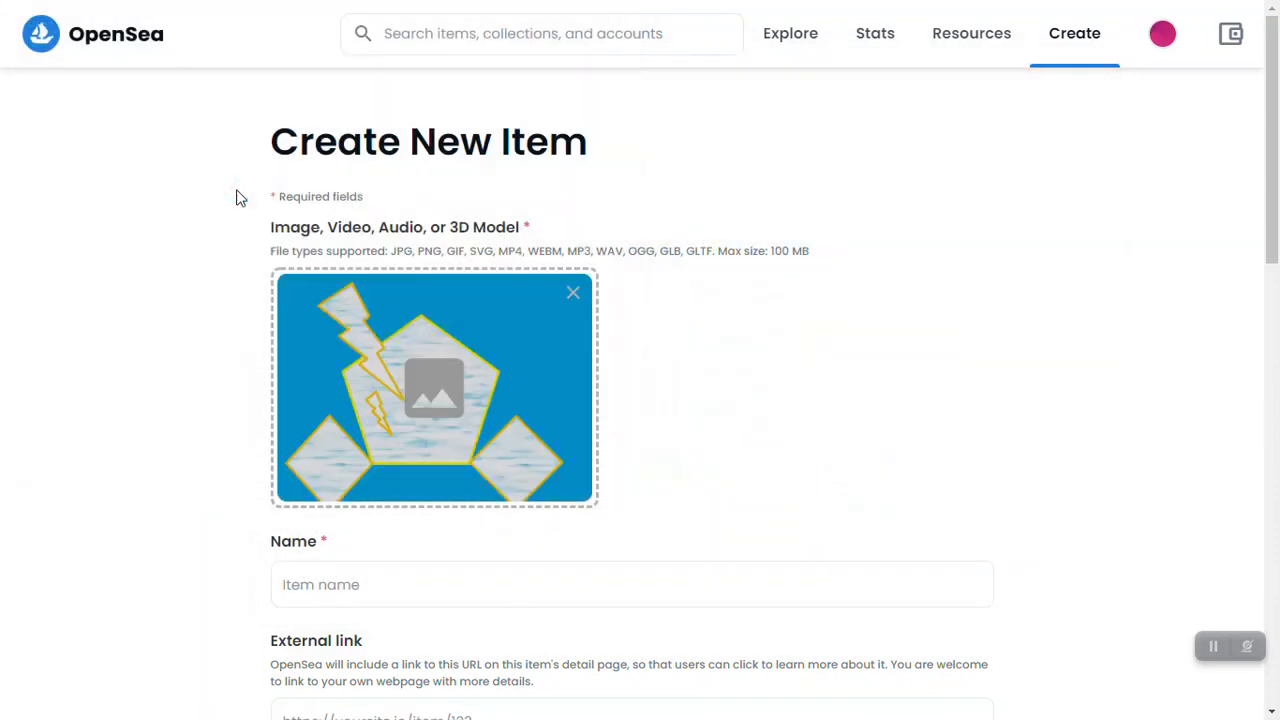
- Name the new item King Of shapes
click(491, 581)
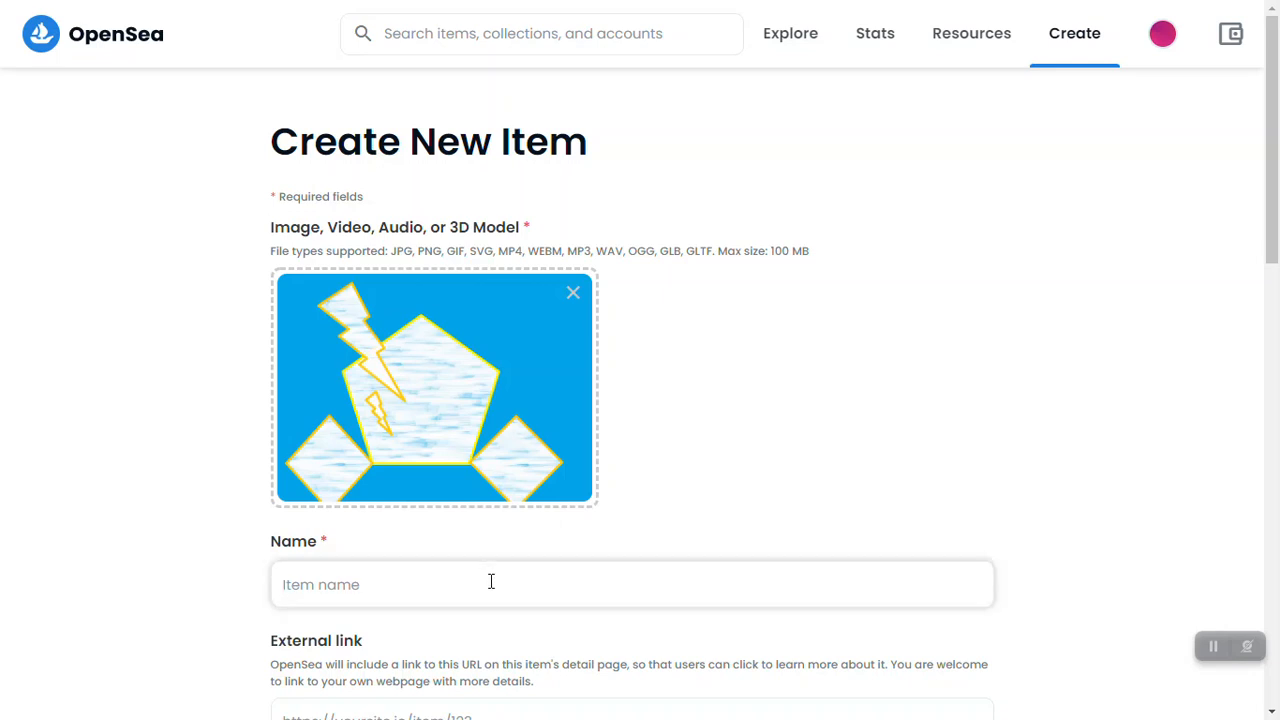
text(Start)
key(ctrl+a)
text(King Of shapes)
- Set the new item's blockchain to Polygon, leaving the optional fields as they are
drag(1273, 258, 1273, 390)
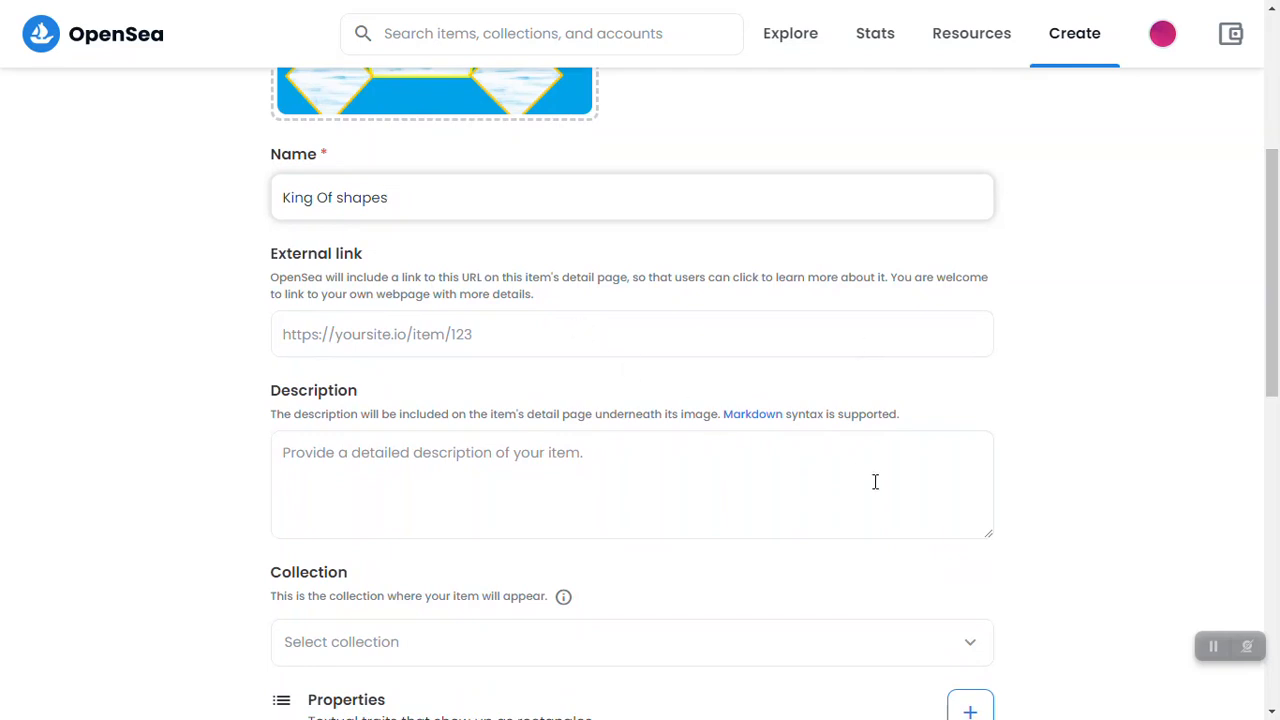
drag(1276, 378, 1276, 632)
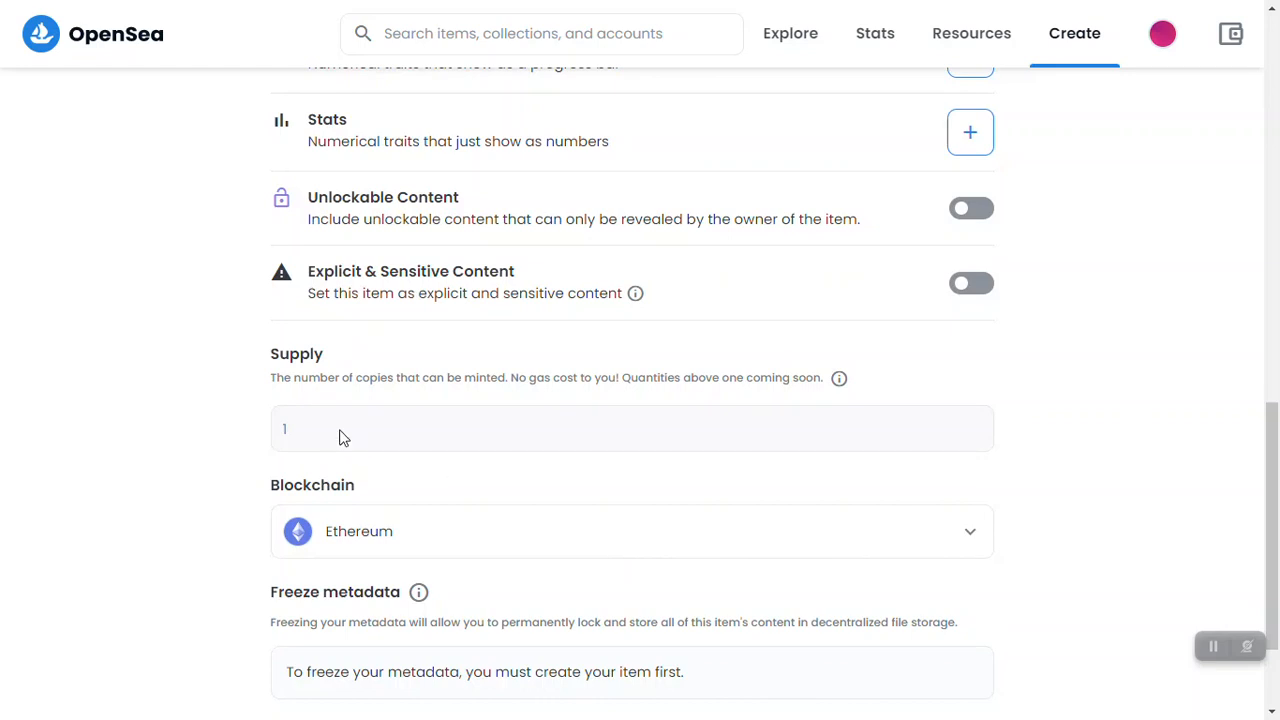
click(407, 551)
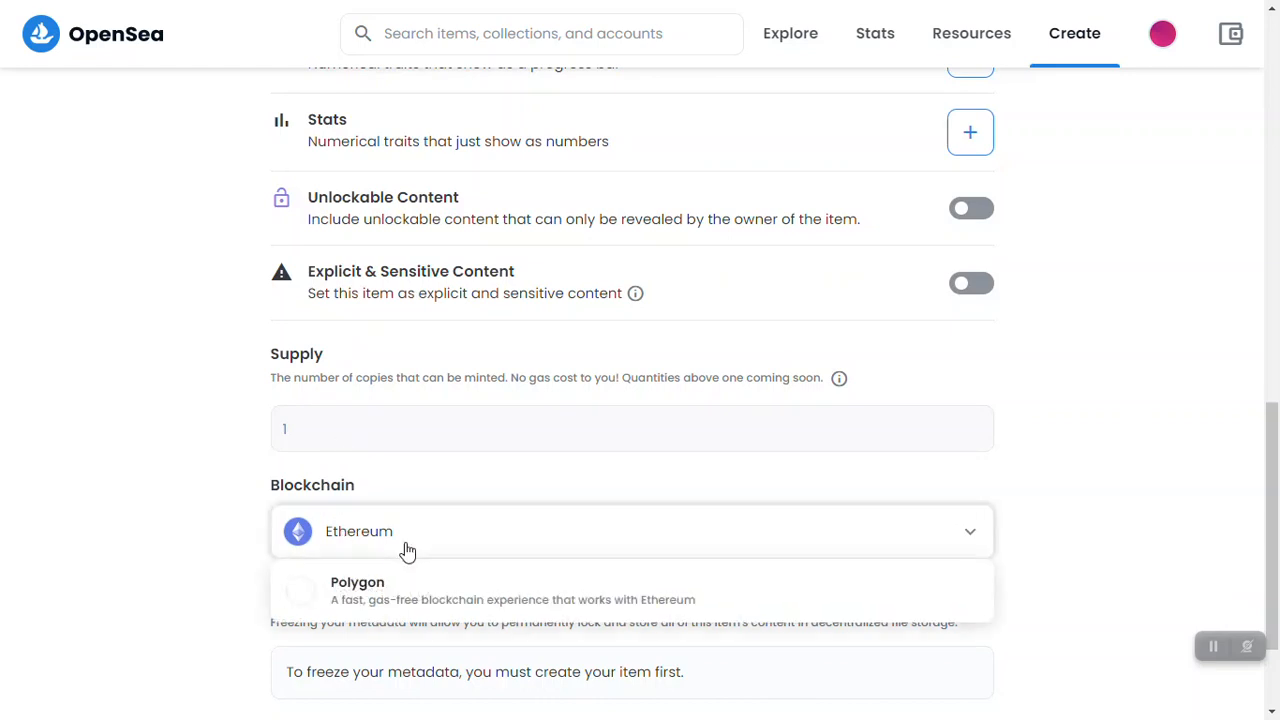
click(416, 597)
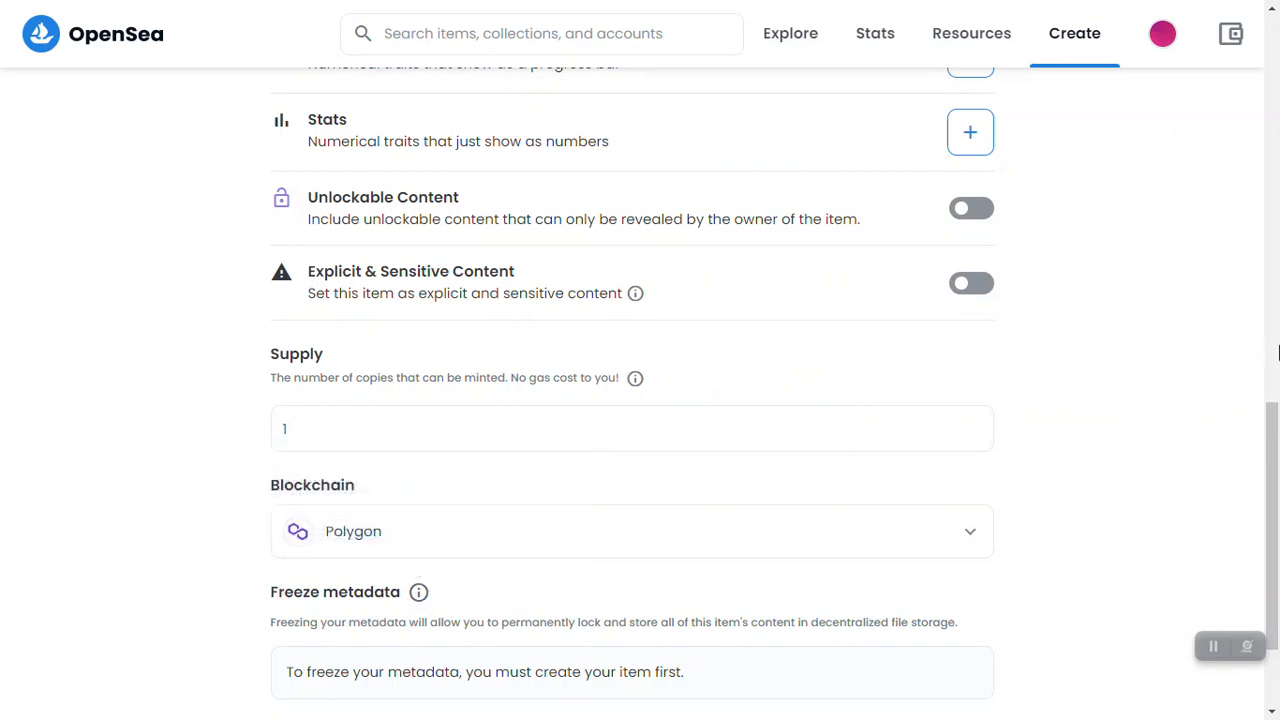
drag(1278, 525, 1278, 578)
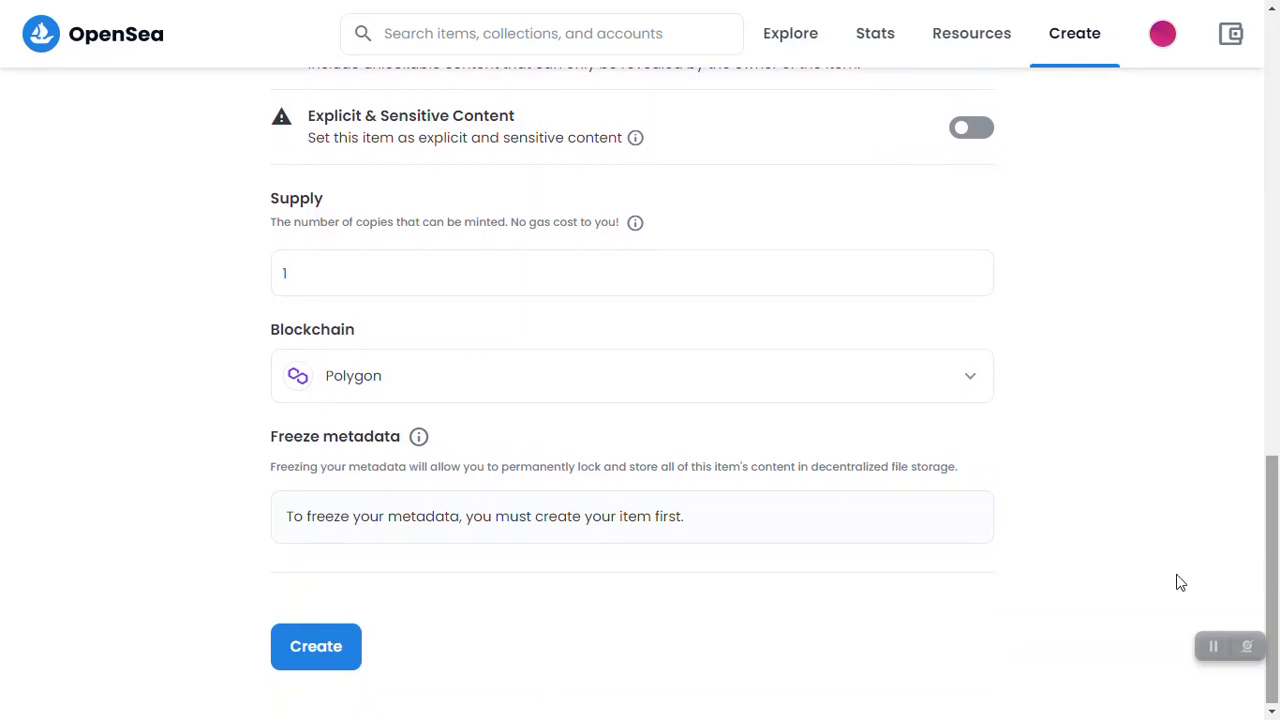
- Create the King Of shapes item with a supply of 1 on Polygon and dismiss the creation confirmation
click(337, 652)
mouse_move(1273, 580)
mouse_down()
mouse_move(1277, 200)
mouse_move(1278, 578)
mouse_up()
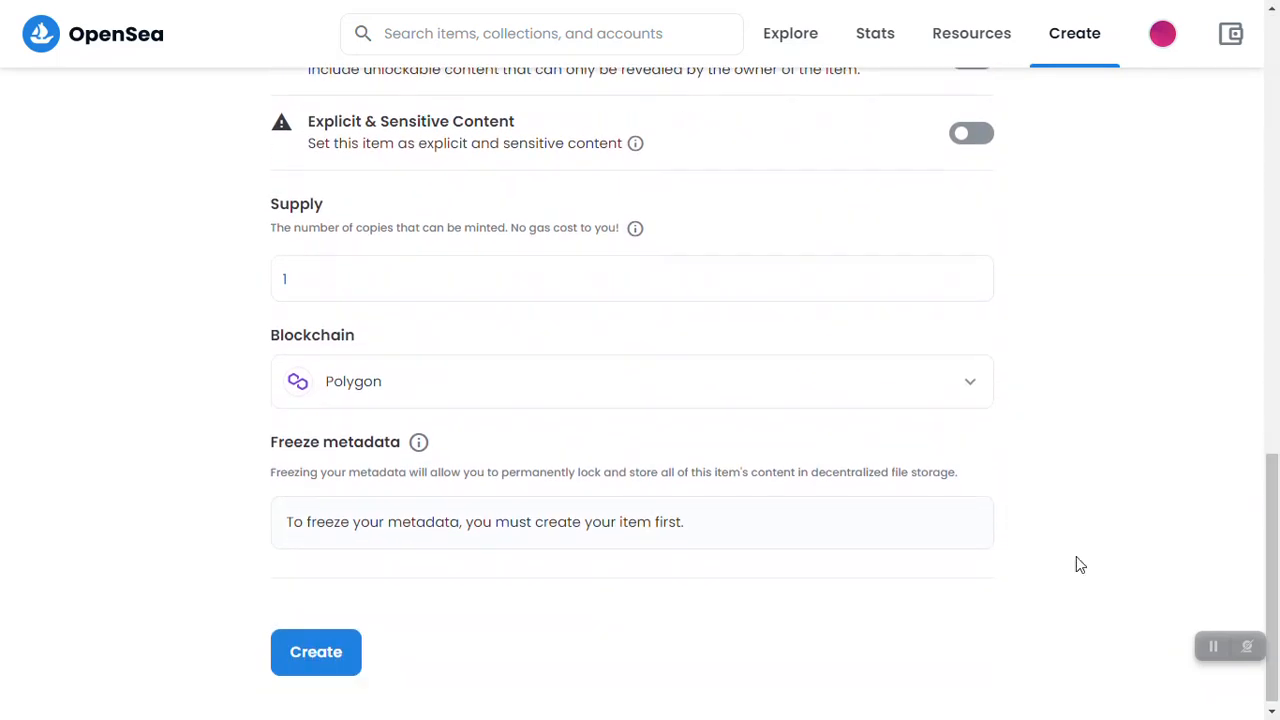
click(314, 673)
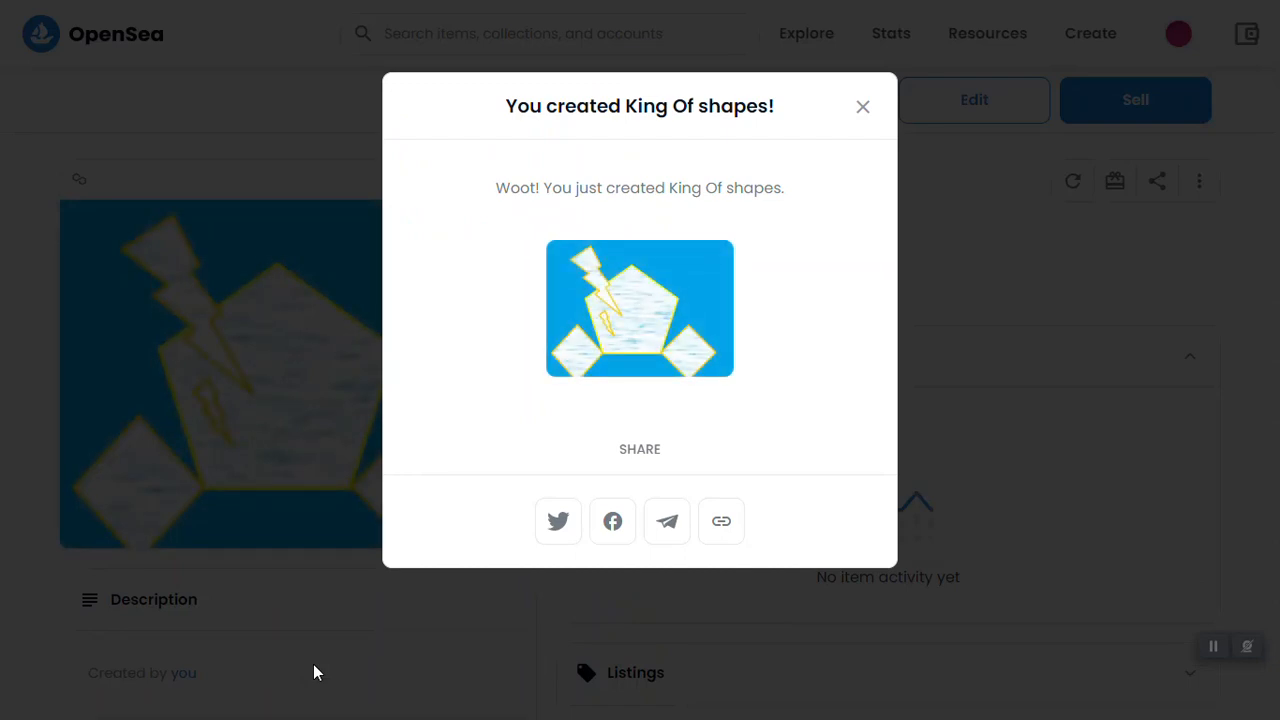
click(860, 110)
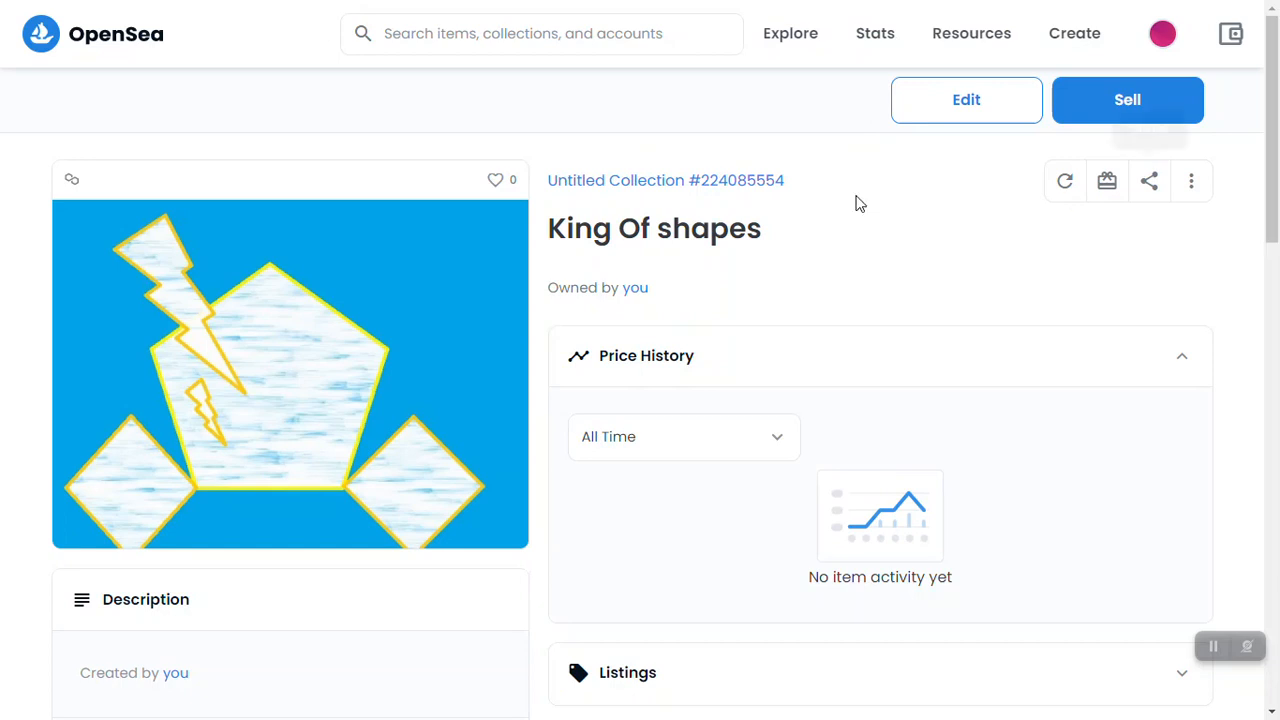
- Start a sale listing for King Of shapes and set its price to 0.251 ETH
click(1175, 111)
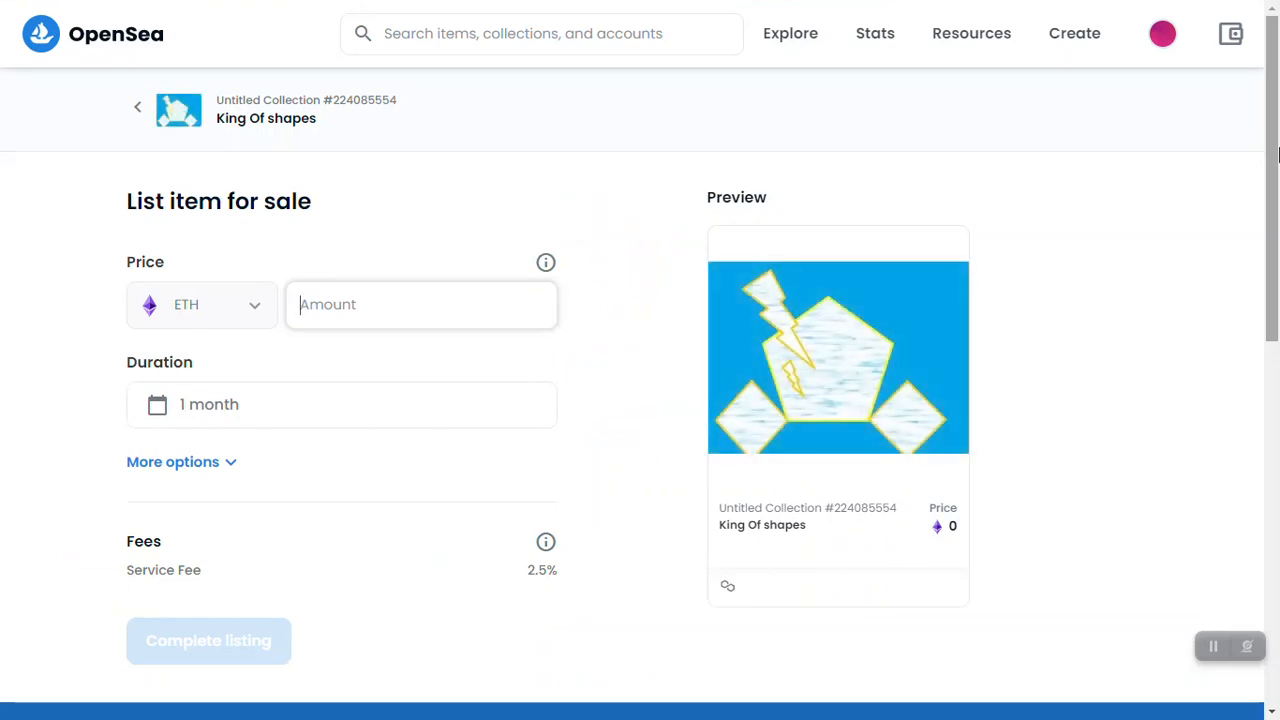
text(0.)
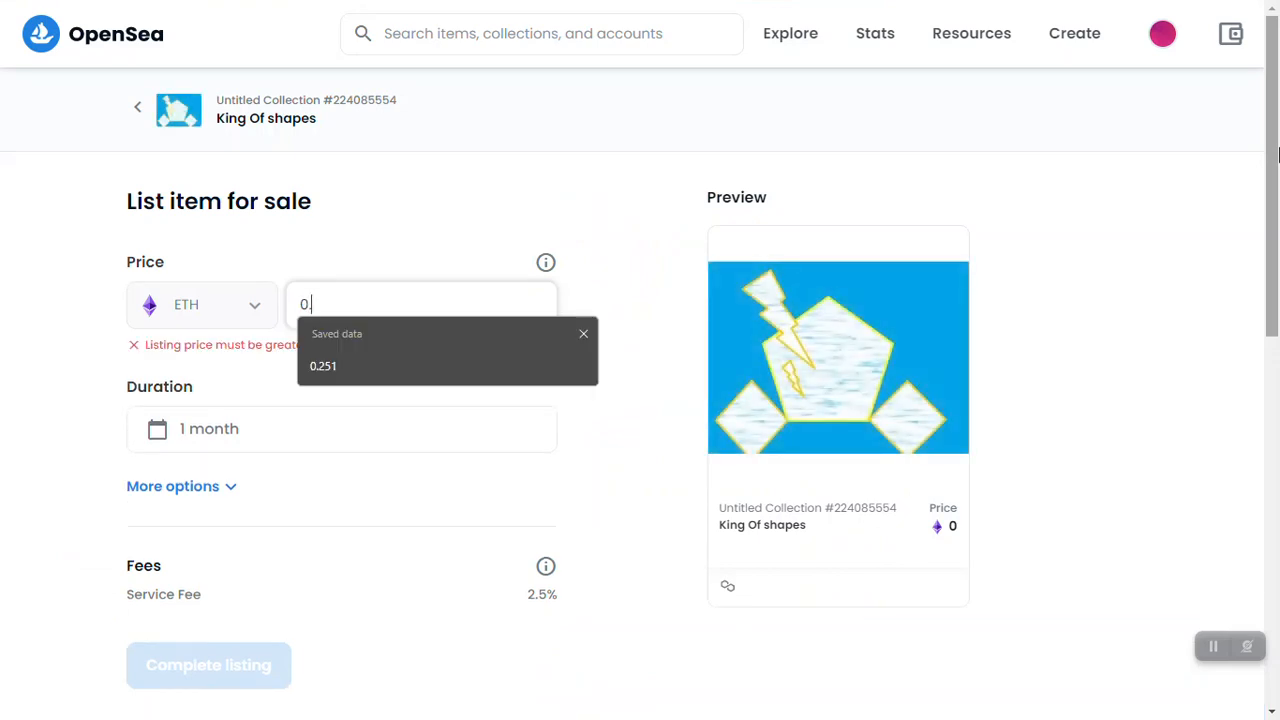
text(251)
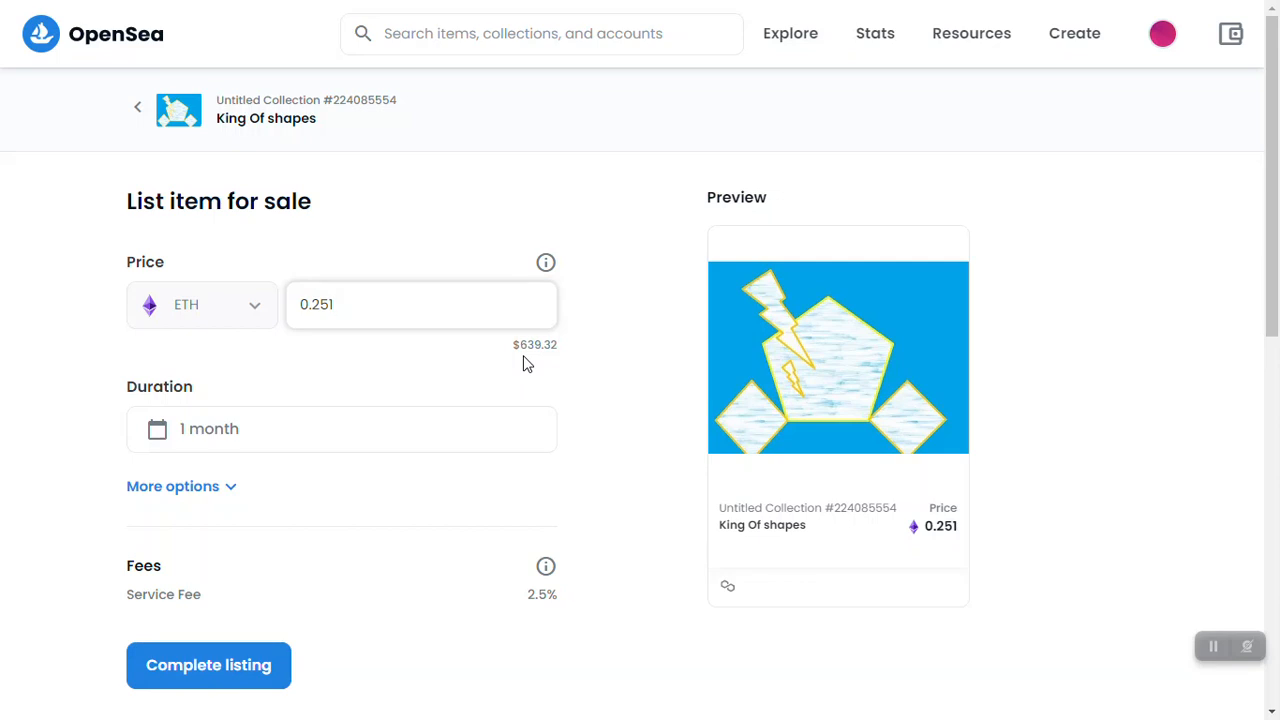
key(BackSpace)
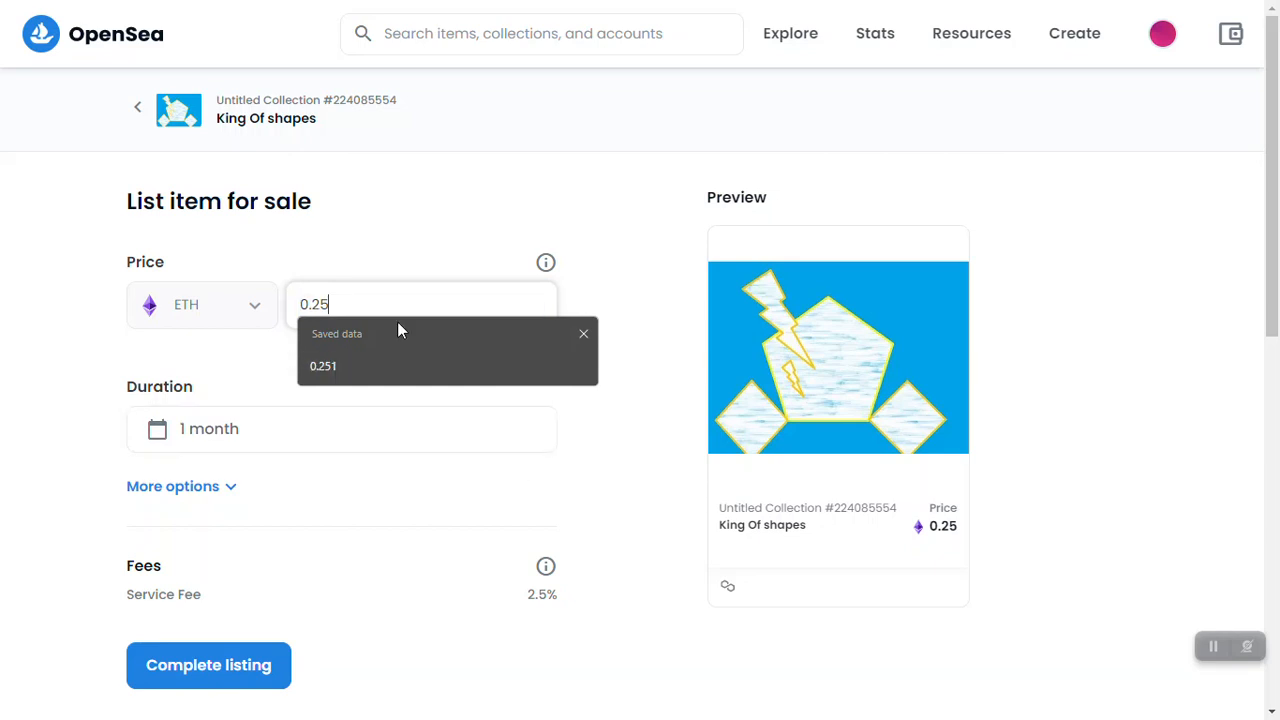
click(589, 243)
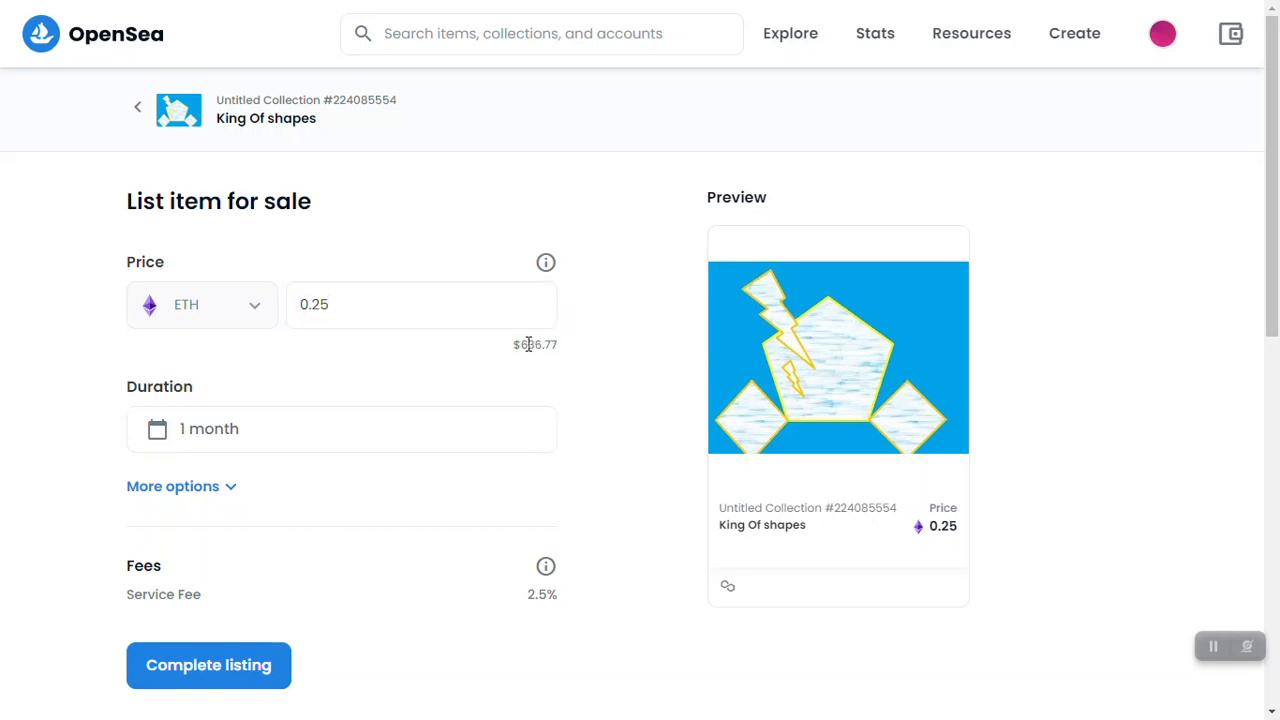
click(479, 314)
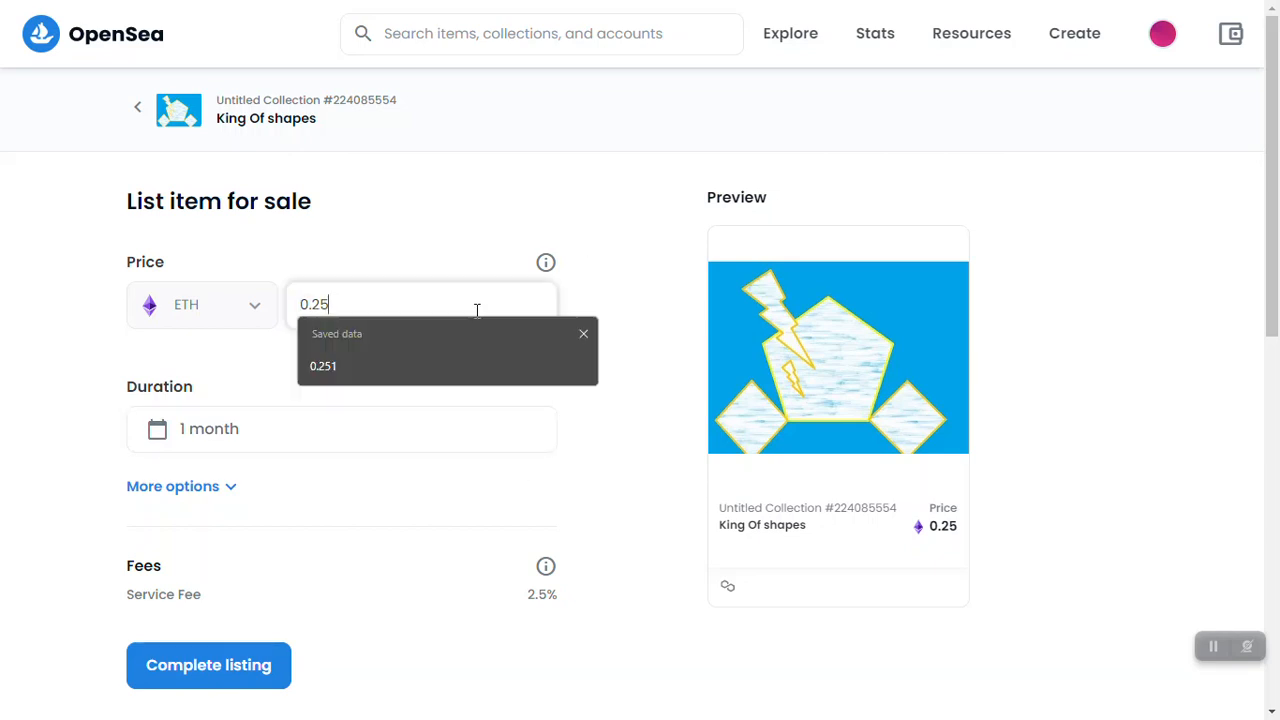
text(1)
- Examine the listing's duration calendar and date range choices, keeping the 1 month duration
click(249, 432)
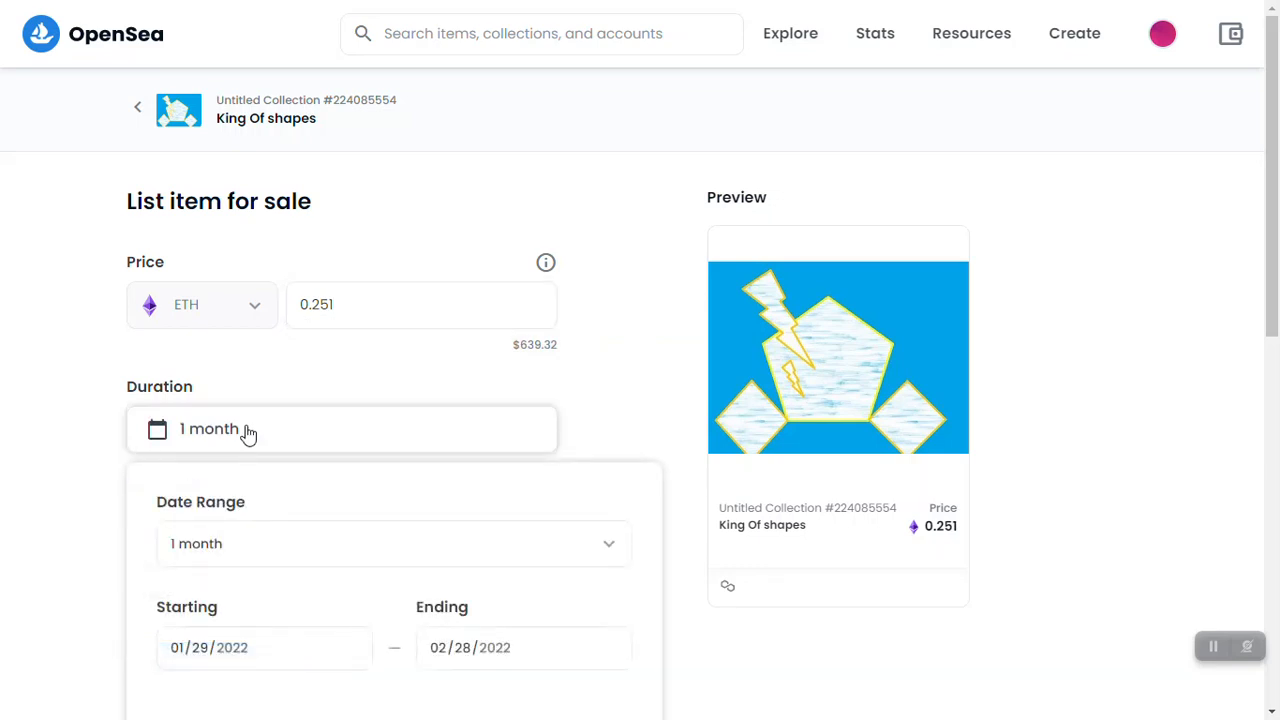
click(1275, 230)
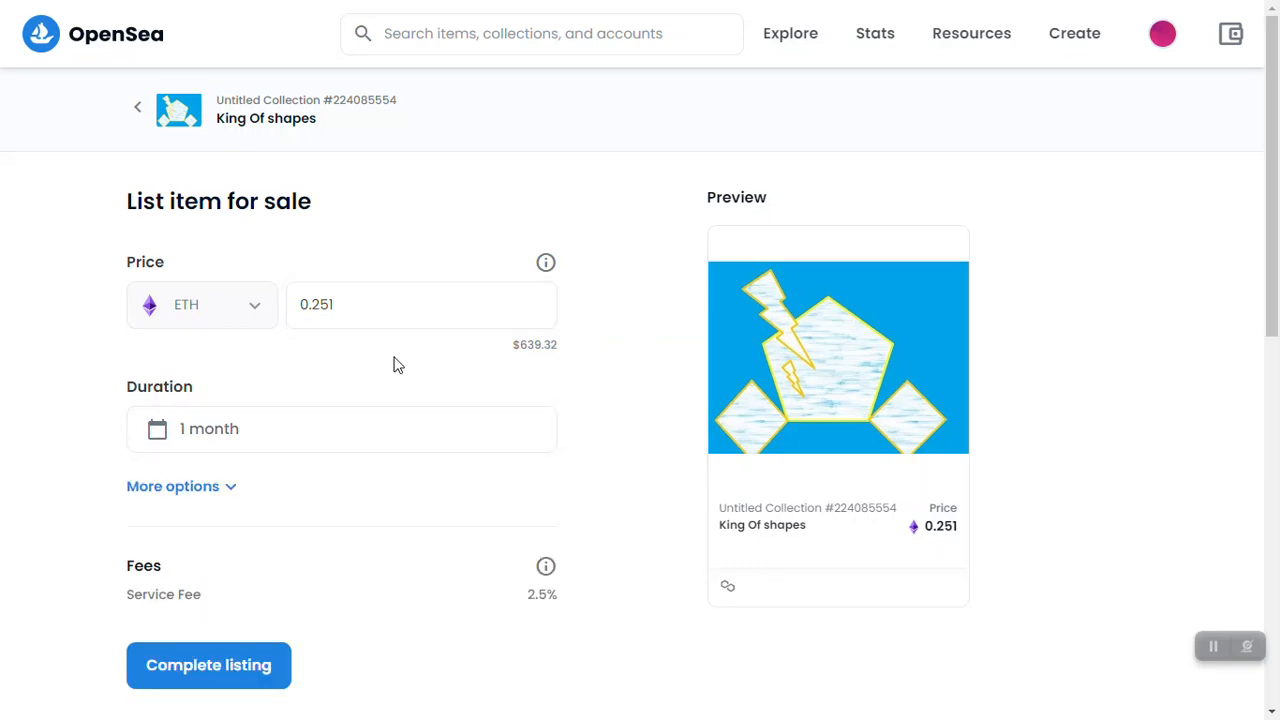
click(361, 444)
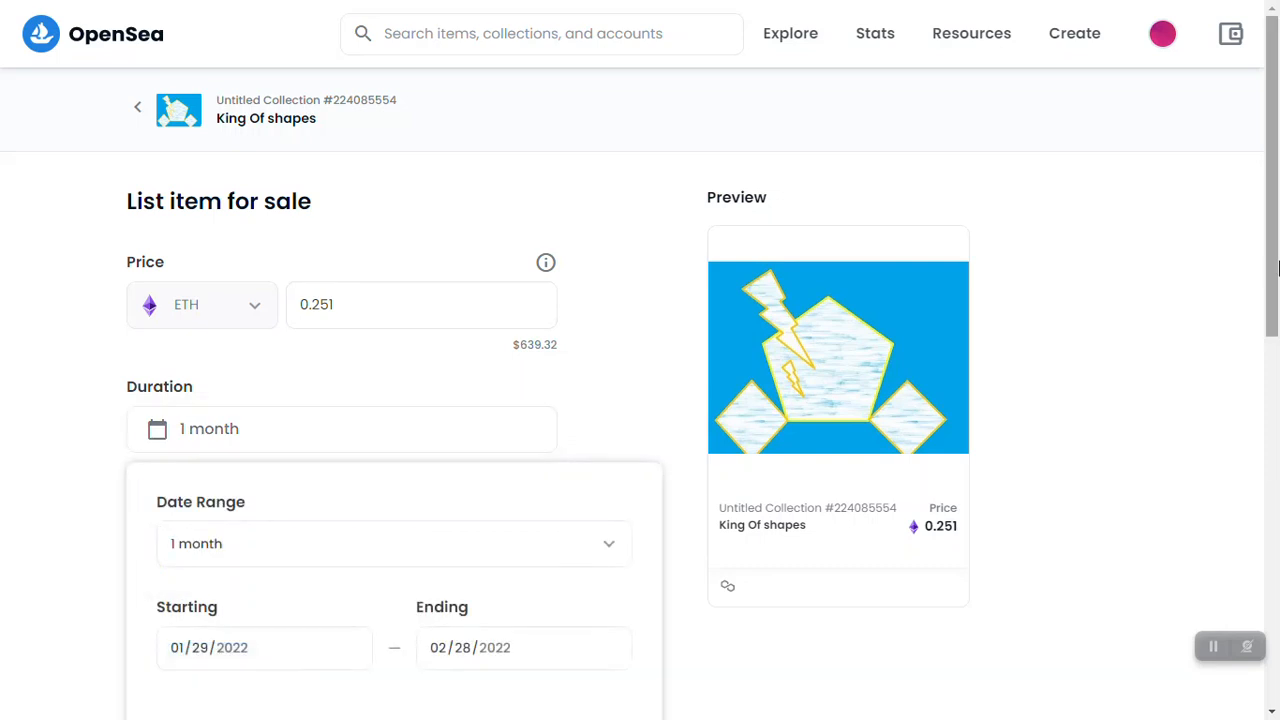
drag(1277, 255, 1277, 352)
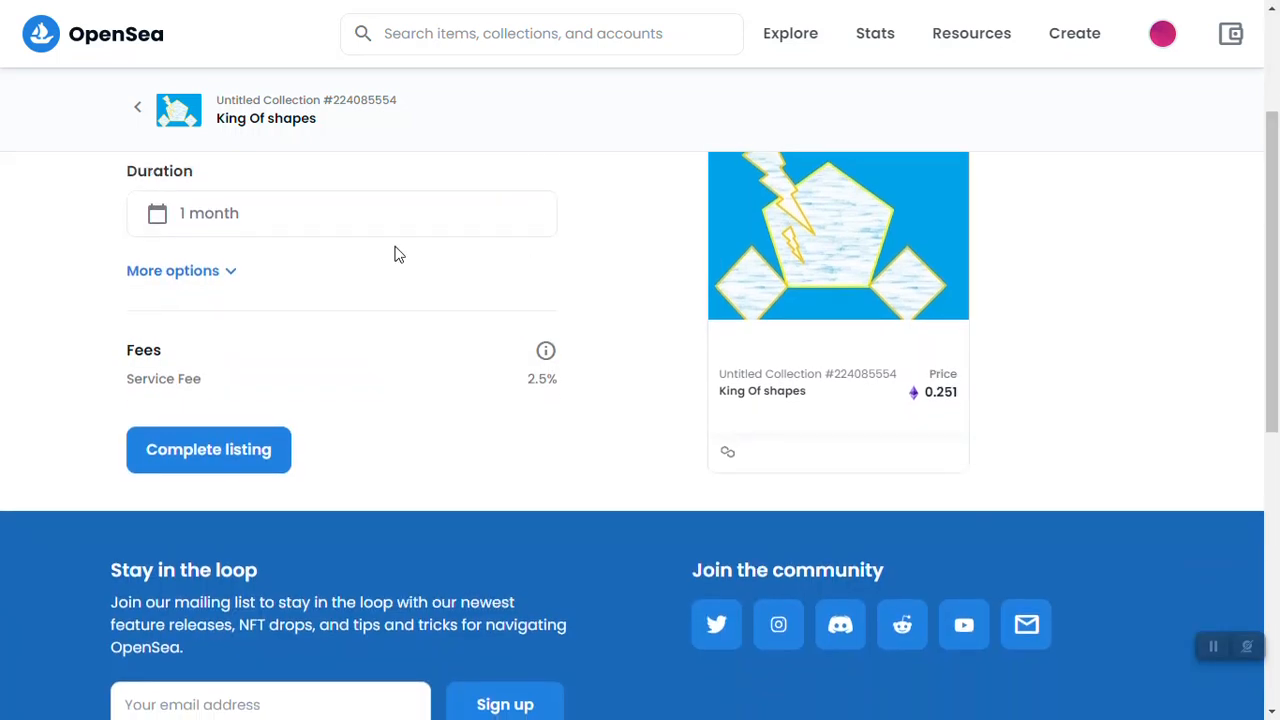
click(224, 236)
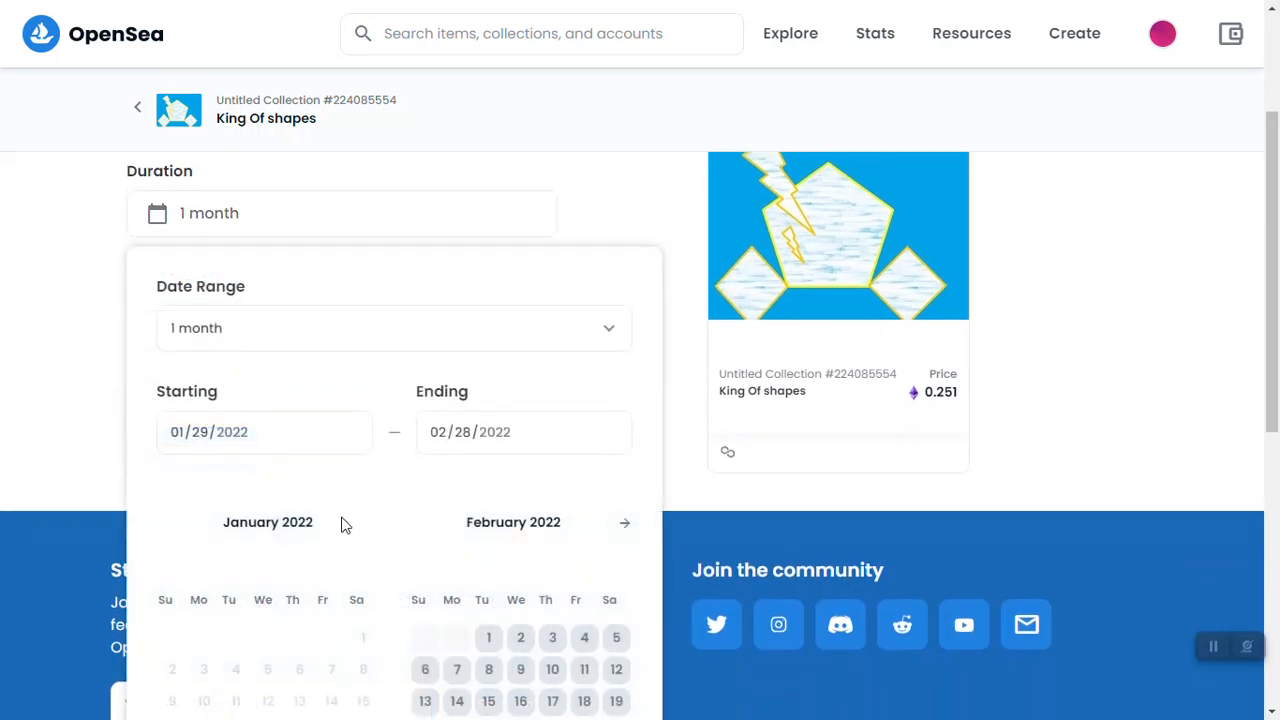
click(322, 342)
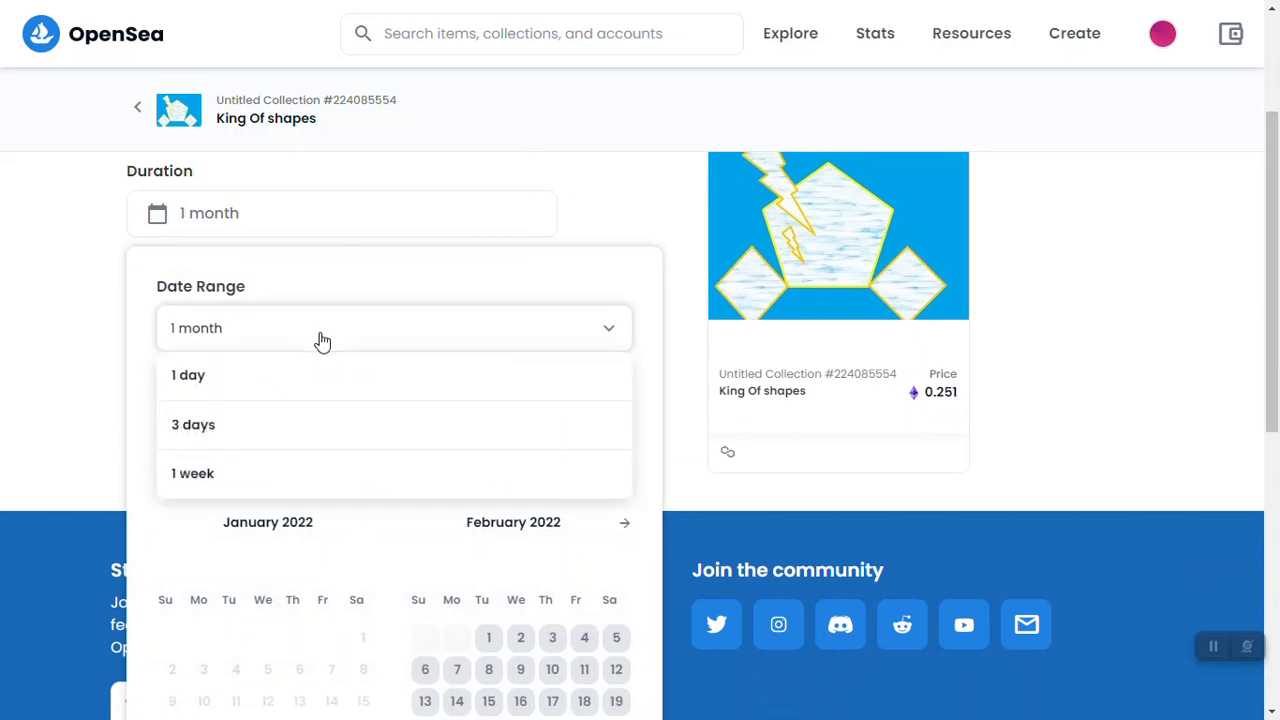
click(3, 360)
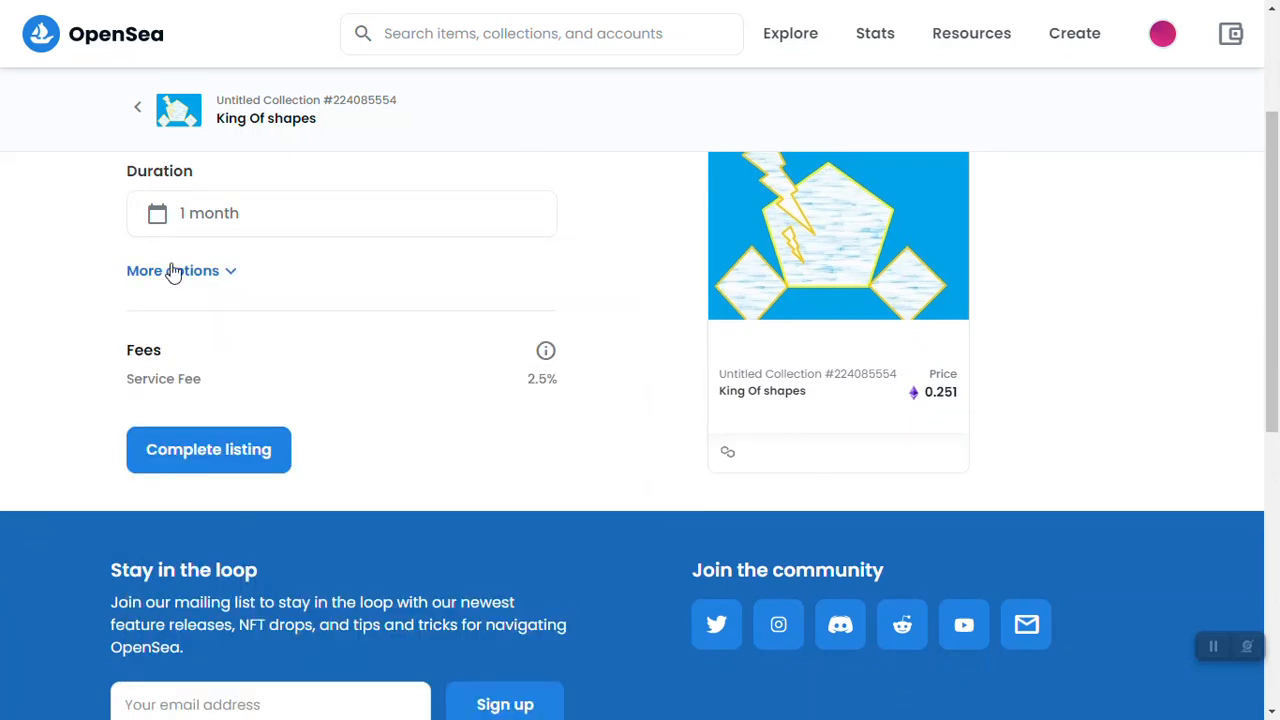
- Check the additional listing options, leaving the item unreserved for a specific buyer, and submit the listing for completion
click(182, 272)
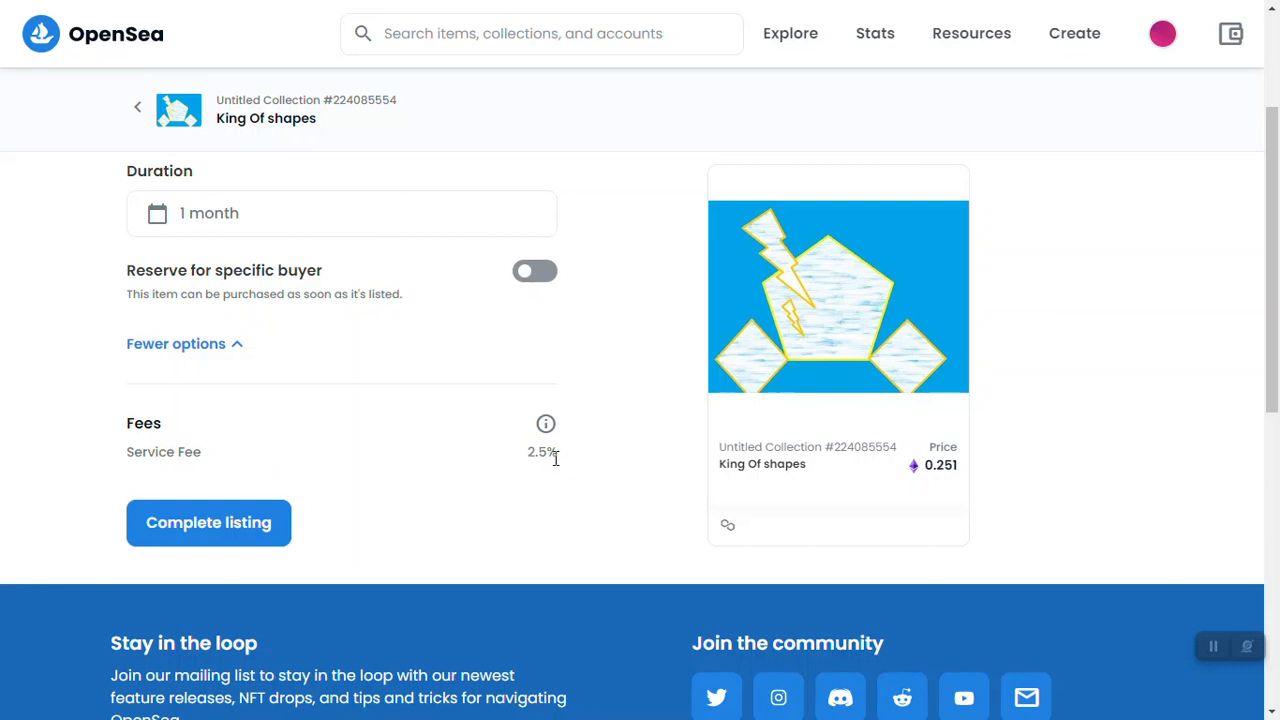
drag(1276, 196, 1277, 166)
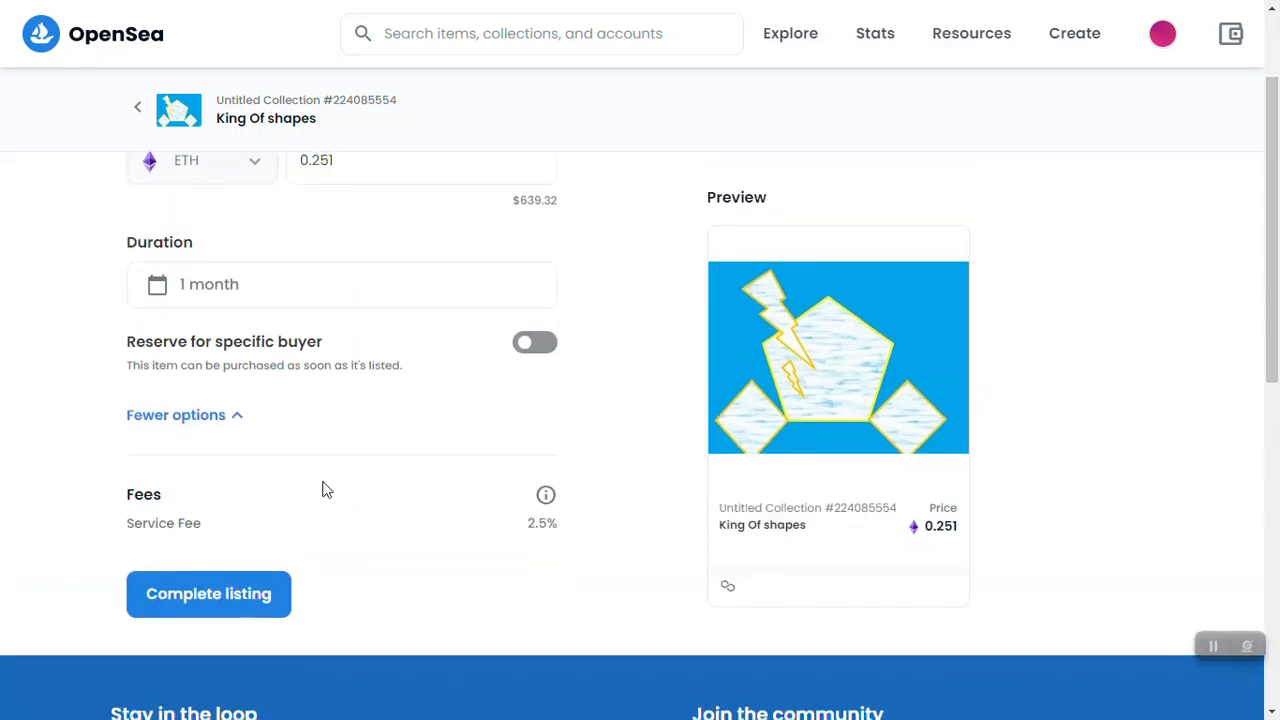
click(240, 594)
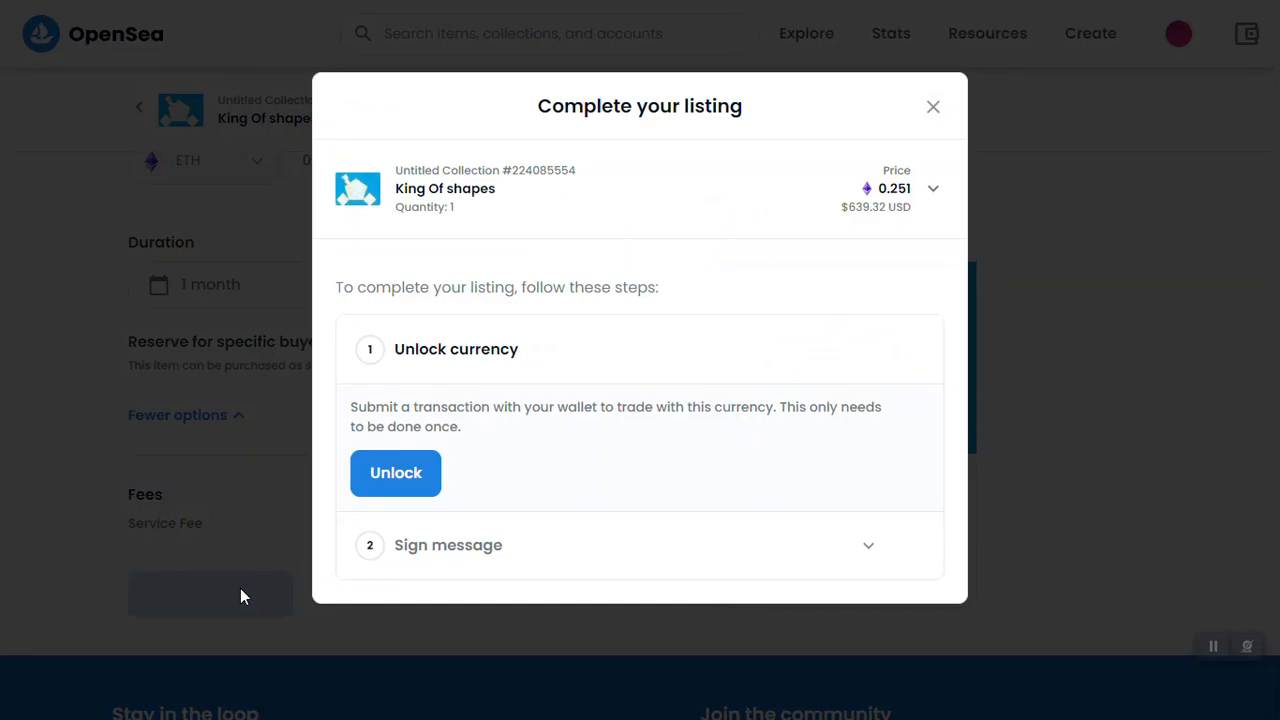
- Try to unlock the listing currency by signing the Wrapped Ether signature request in MetaMask
click(390, 465)
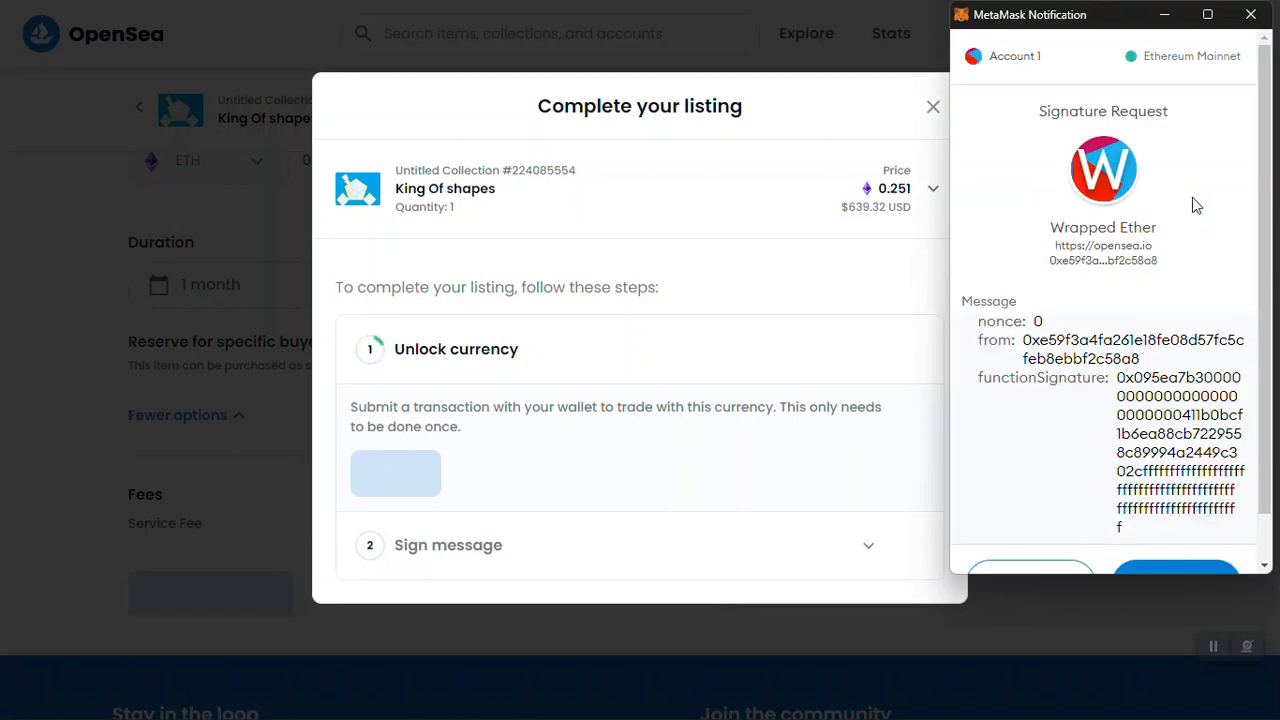
scroll(1266, 280, down, 2)
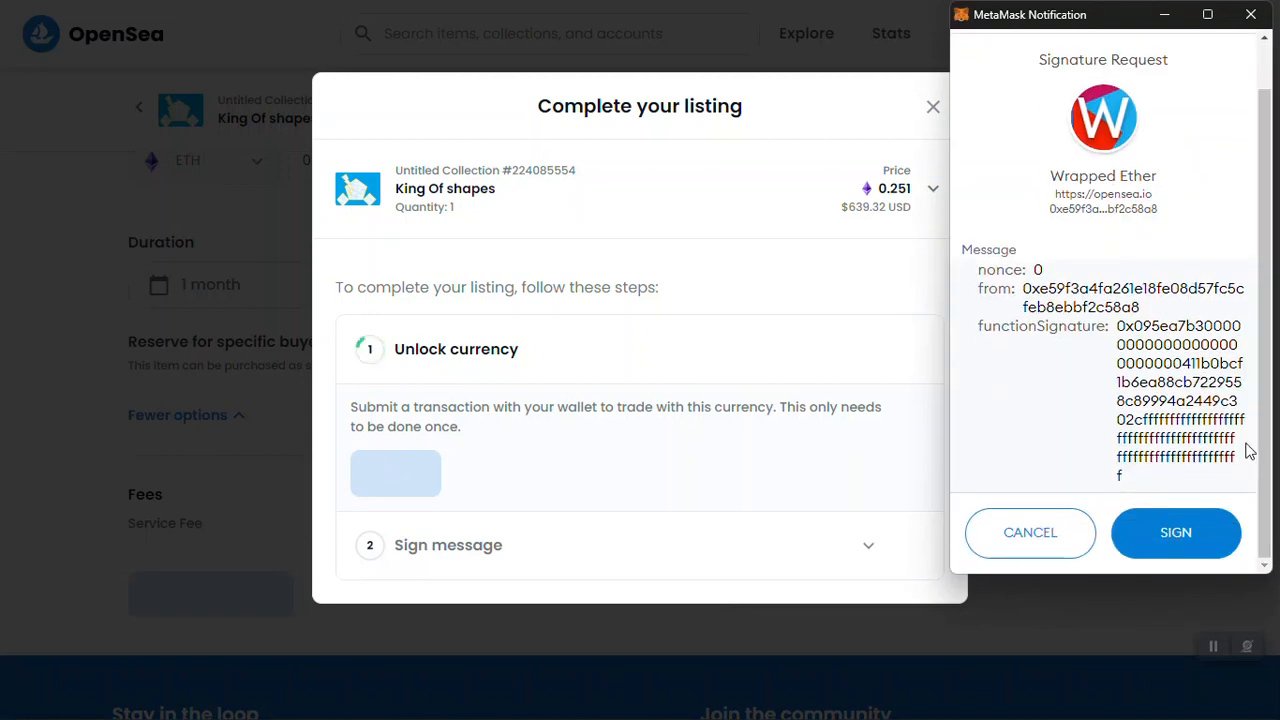
click(1203, 545)
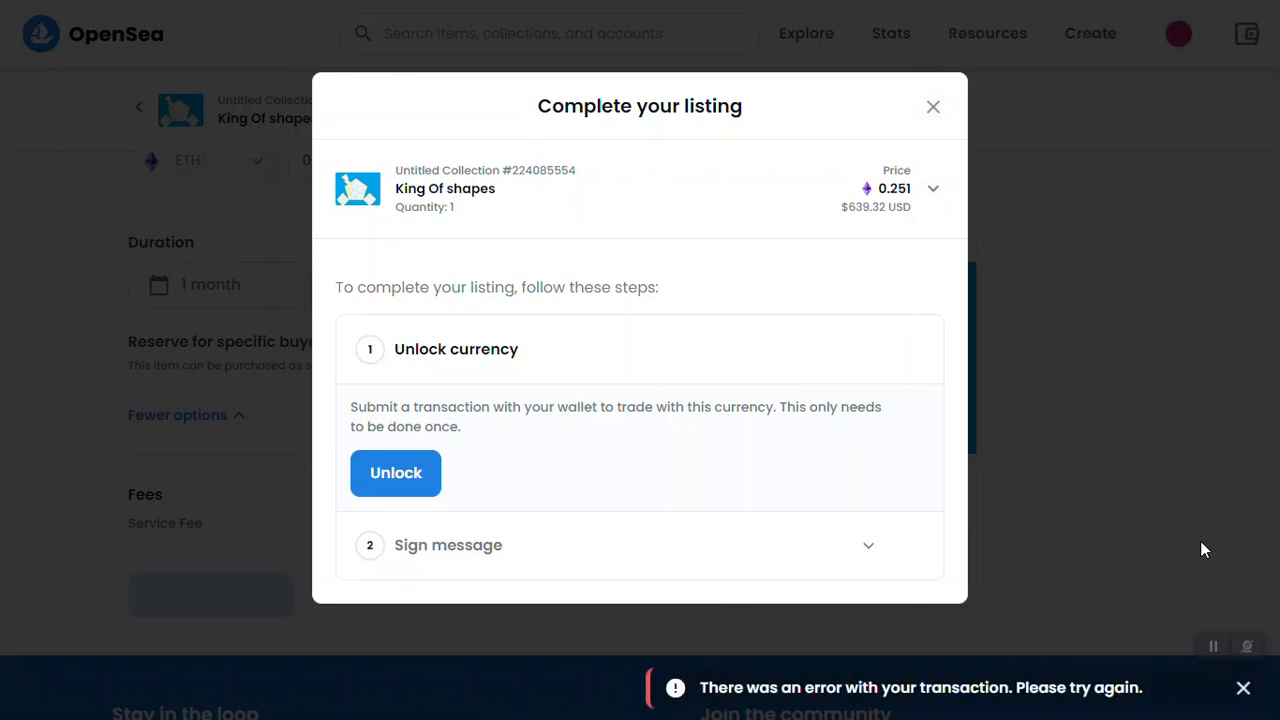
- Retry the currency unlock for the listing and sign the new Wrapped Ether request in MetaMask
click(410, 488)
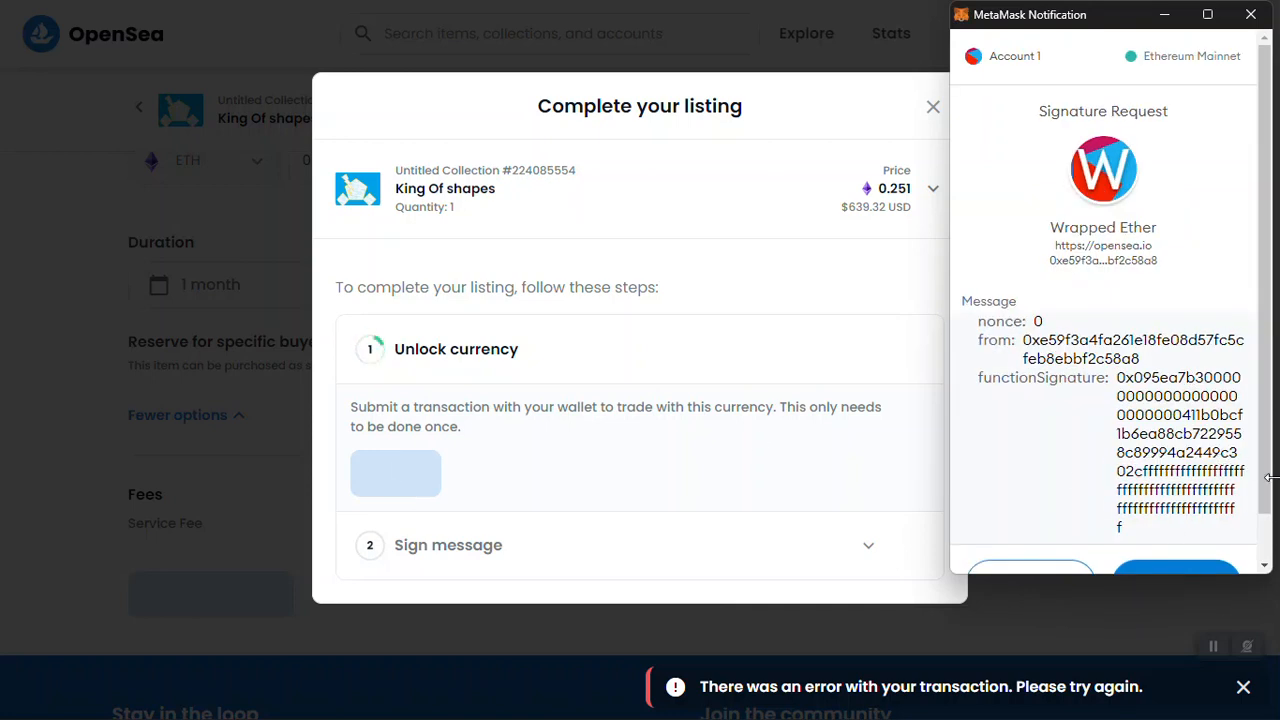
scroll(1266, 480, down, 1)
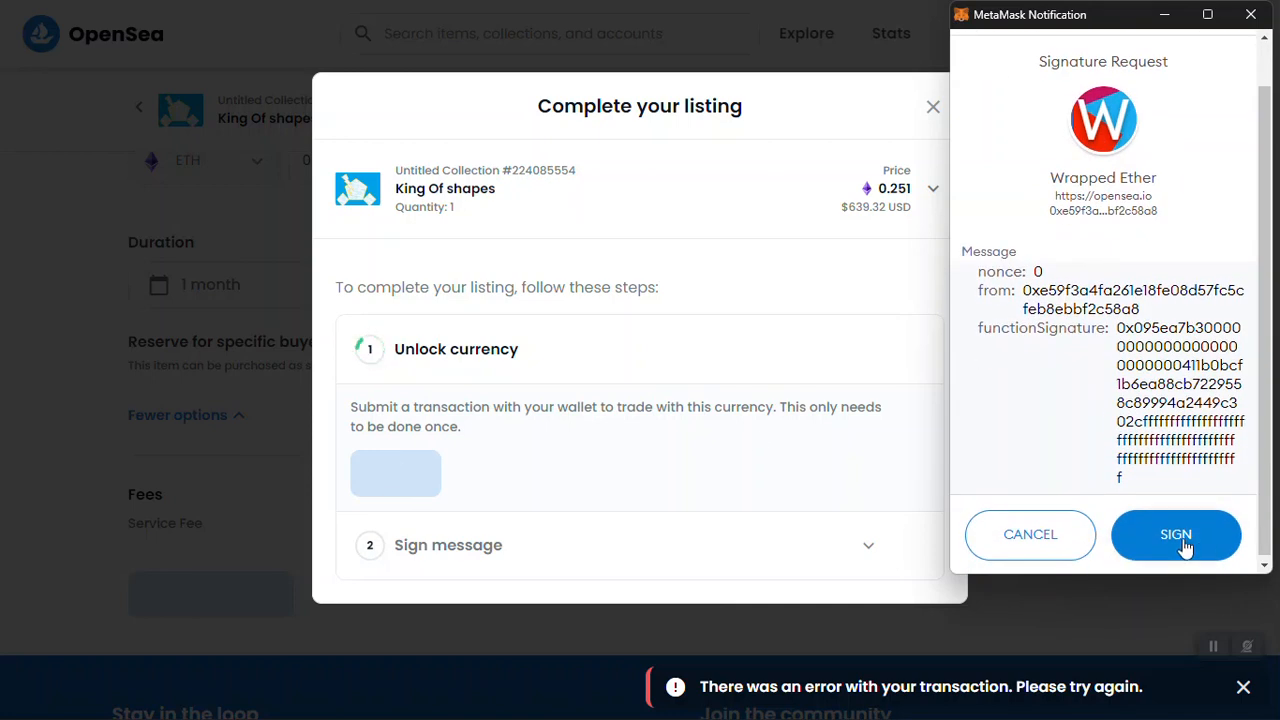
click(1176, 535)
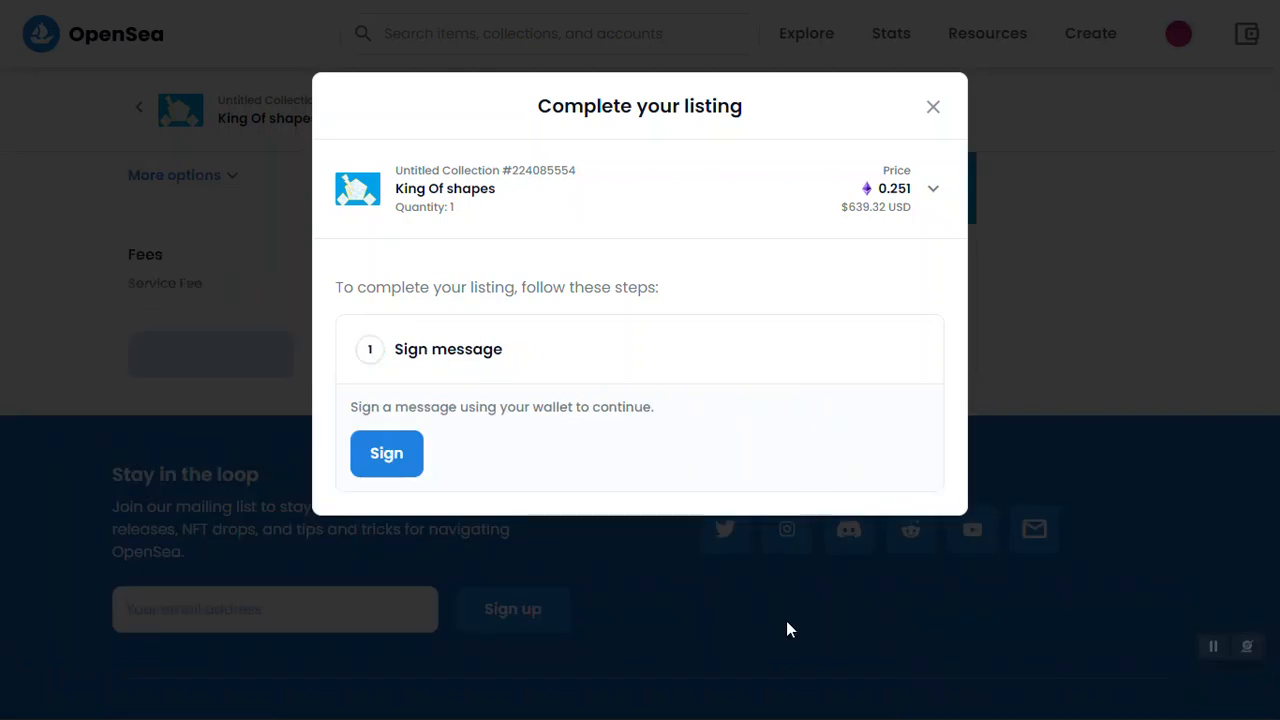
- Sign the listing message with the MetaMask wallet to put King Of shapes on sale, and dismiss the listing confirmation
click(398, 458)
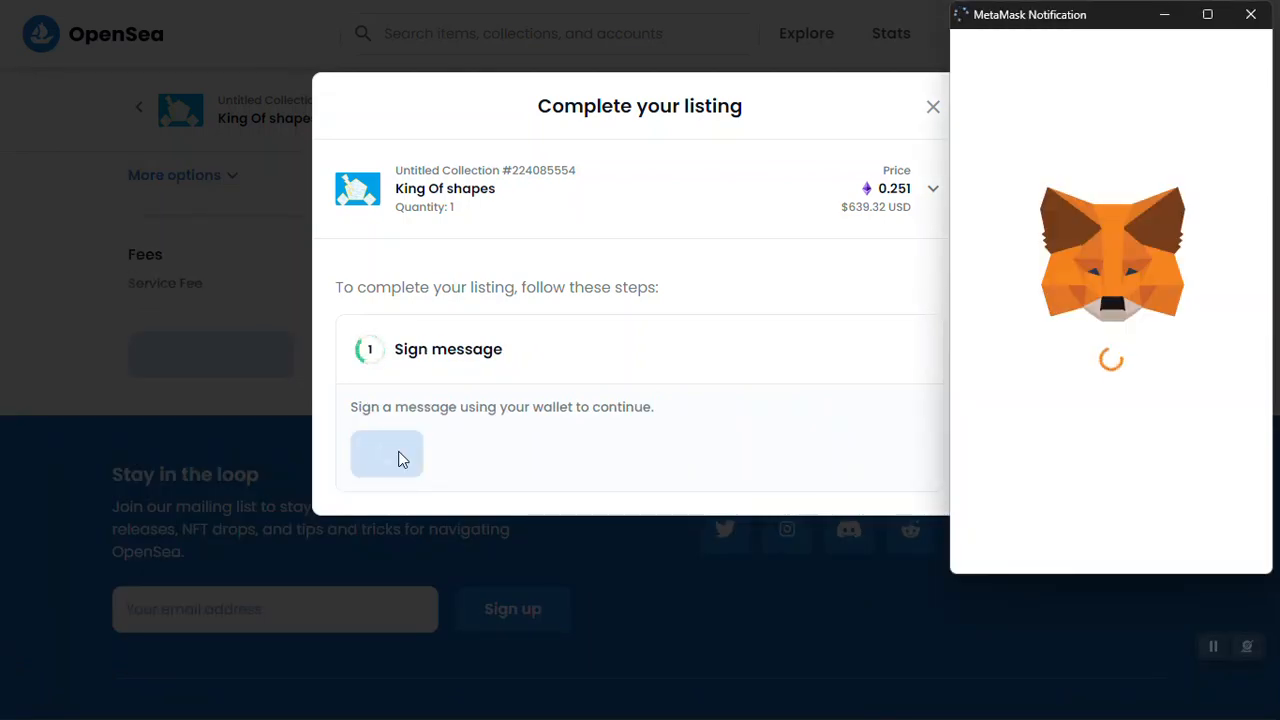
click(1176, 527)
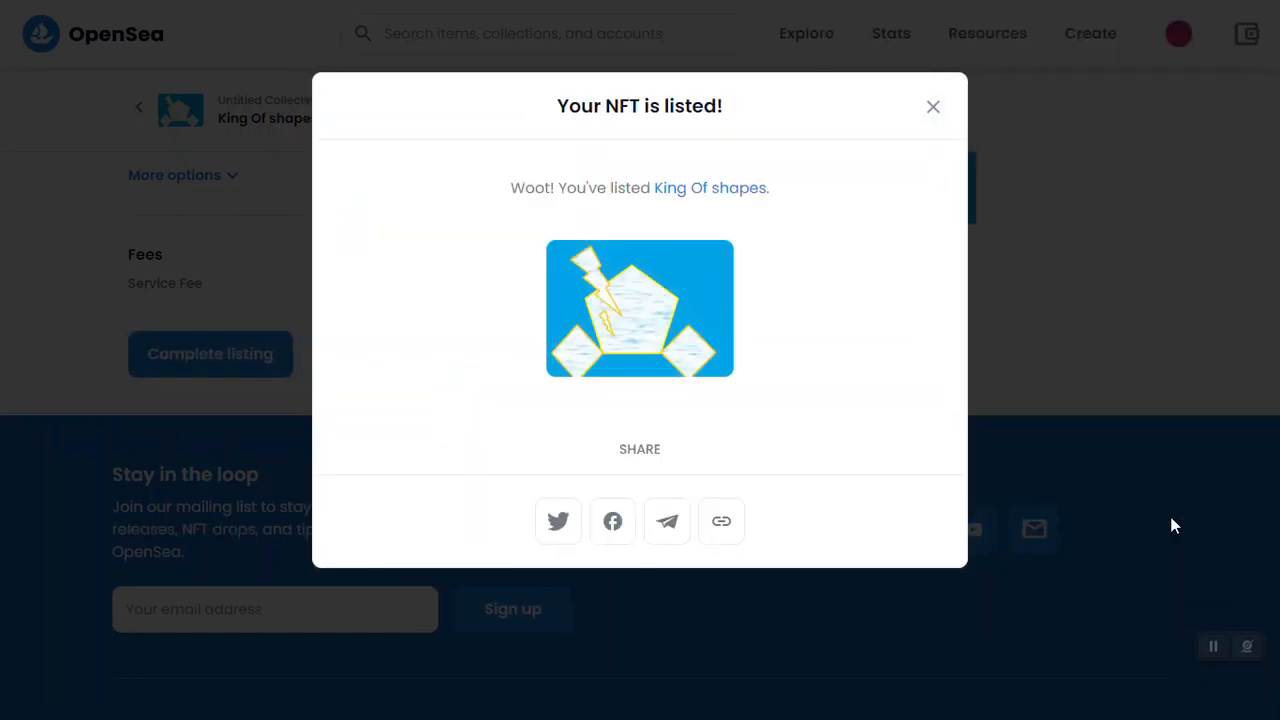
click(932, 110)
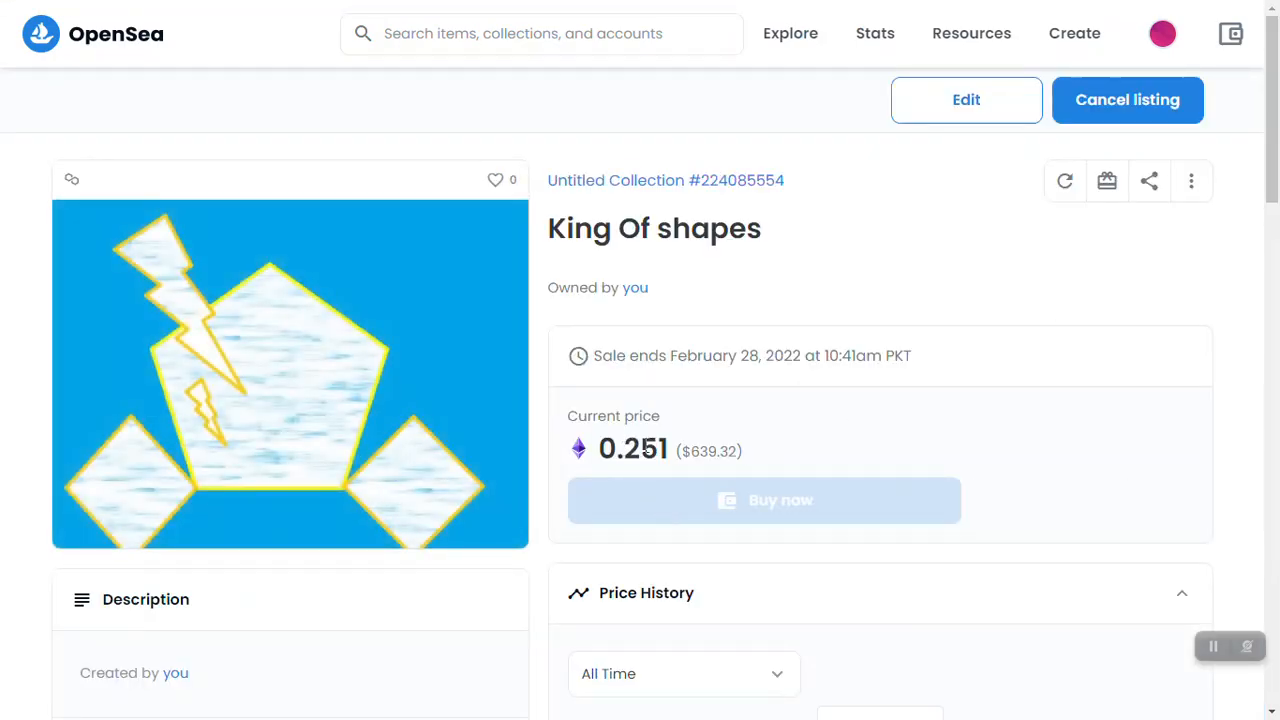
- Review the listed item's price, activity sections and expanded Details, return to the start of the page and exit full-screen view
drag(625, 449, 690, 452)
scroll(1276, 165, down, 7)
scroll(1276, 160, up, 3)
scroll(1276, 160, up, 2)
scroll(1276, 250, down, 4)
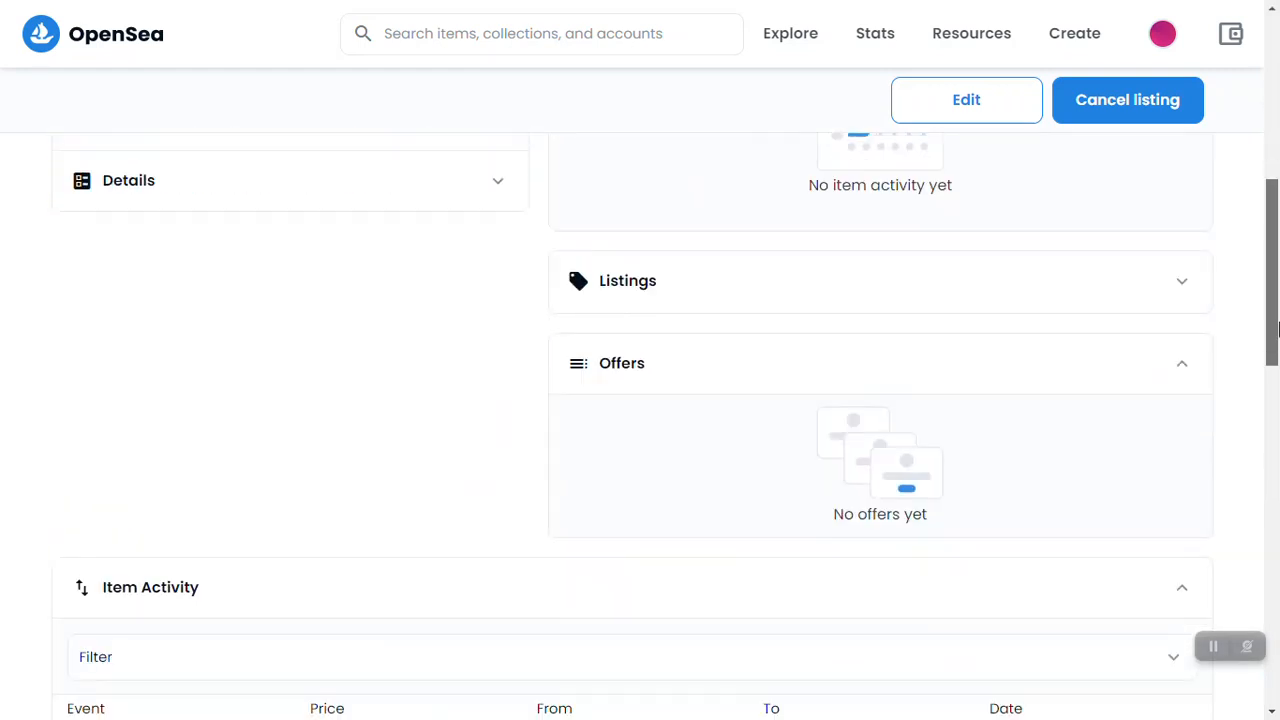
click(489, 193)
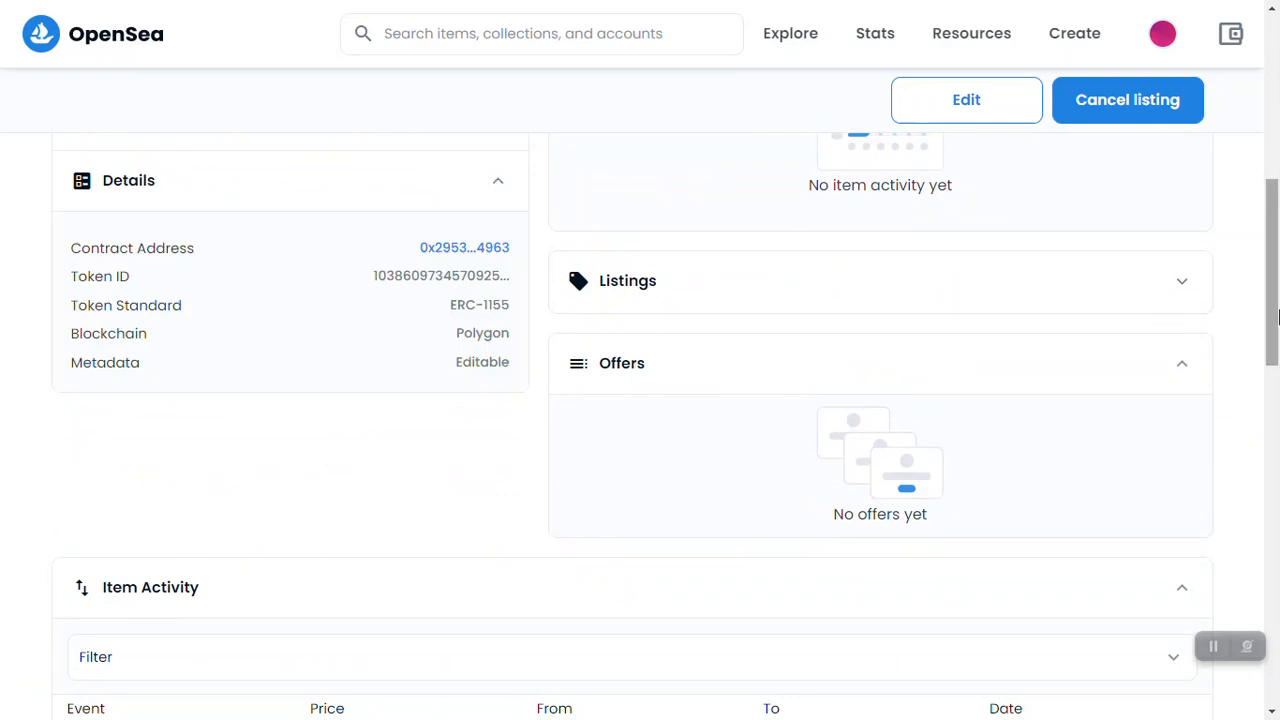
drag(1276, 316, 1276, 120)
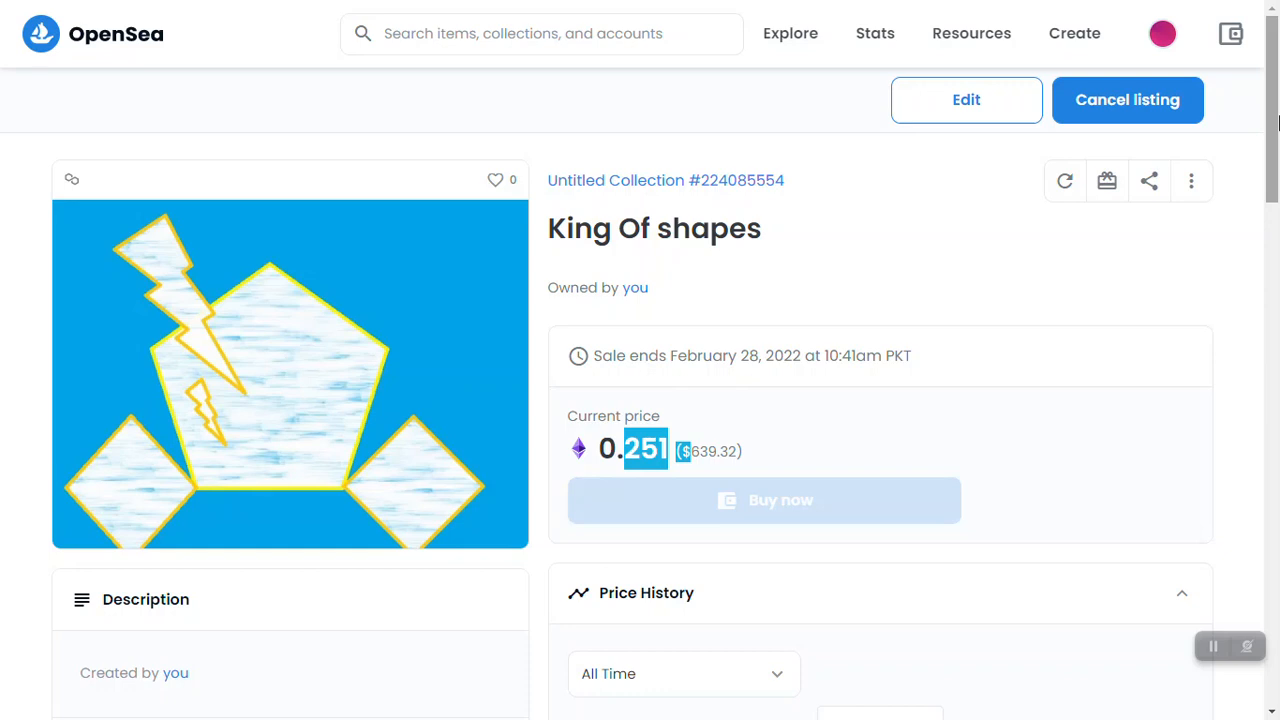
key(F11)
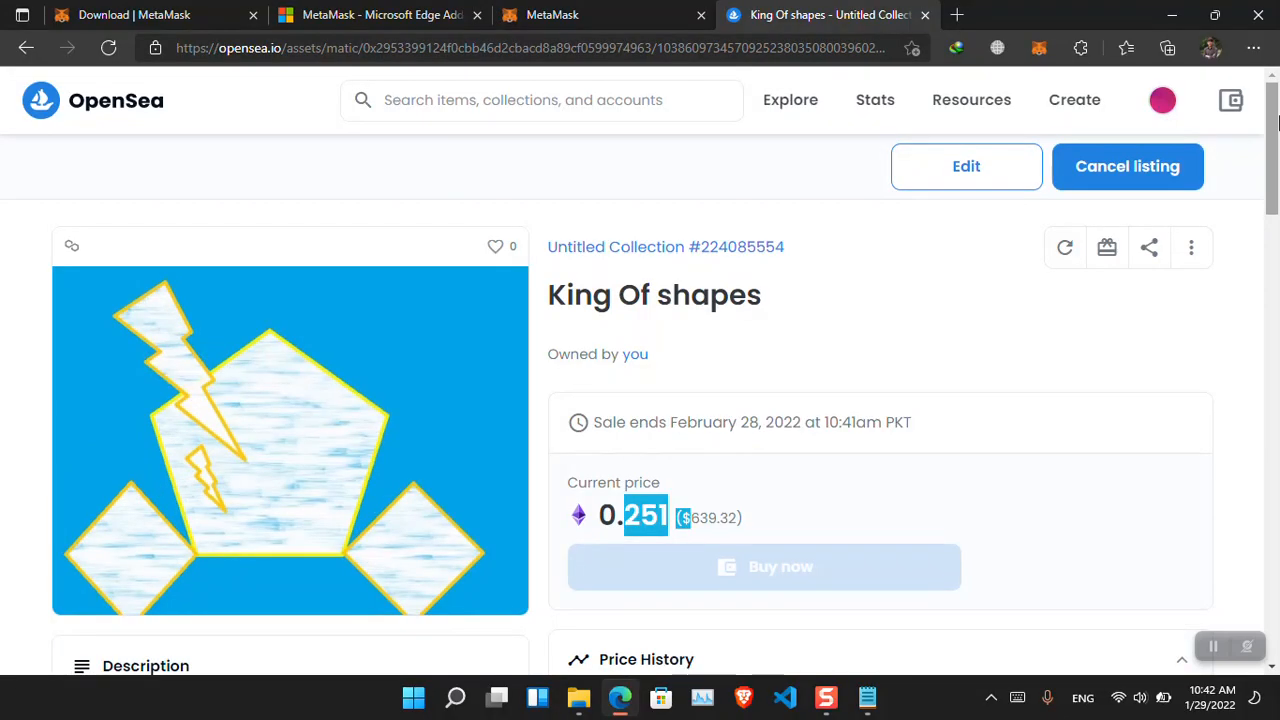